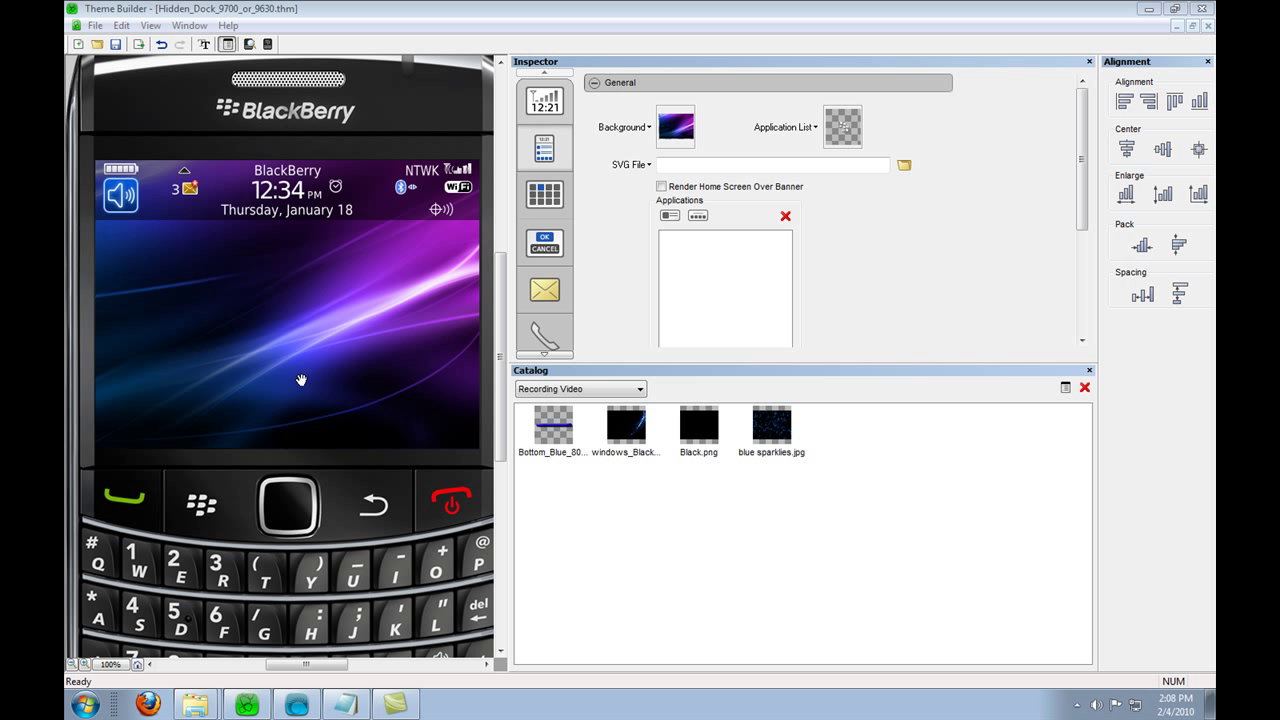
Step: Create a new transparent 480 × 360 document for the Bold 9700 Series in Composer
drag(303, 382, 287, 347)
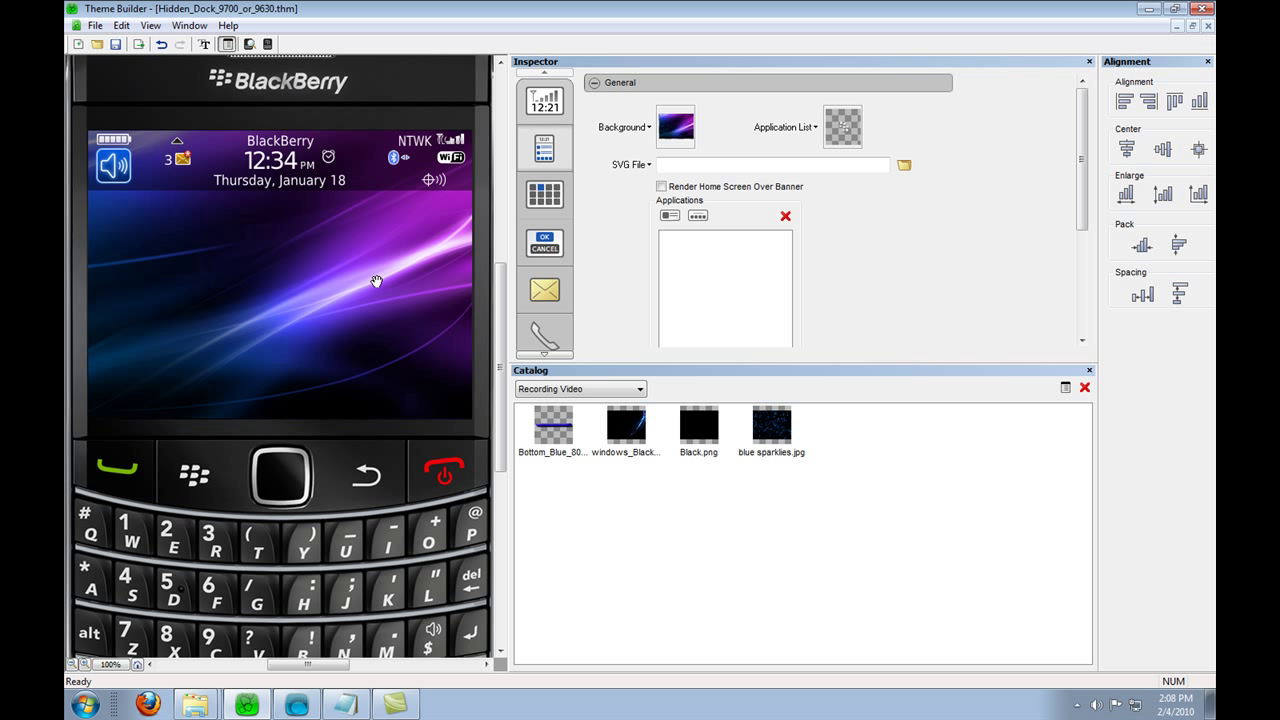
click(297, 704)
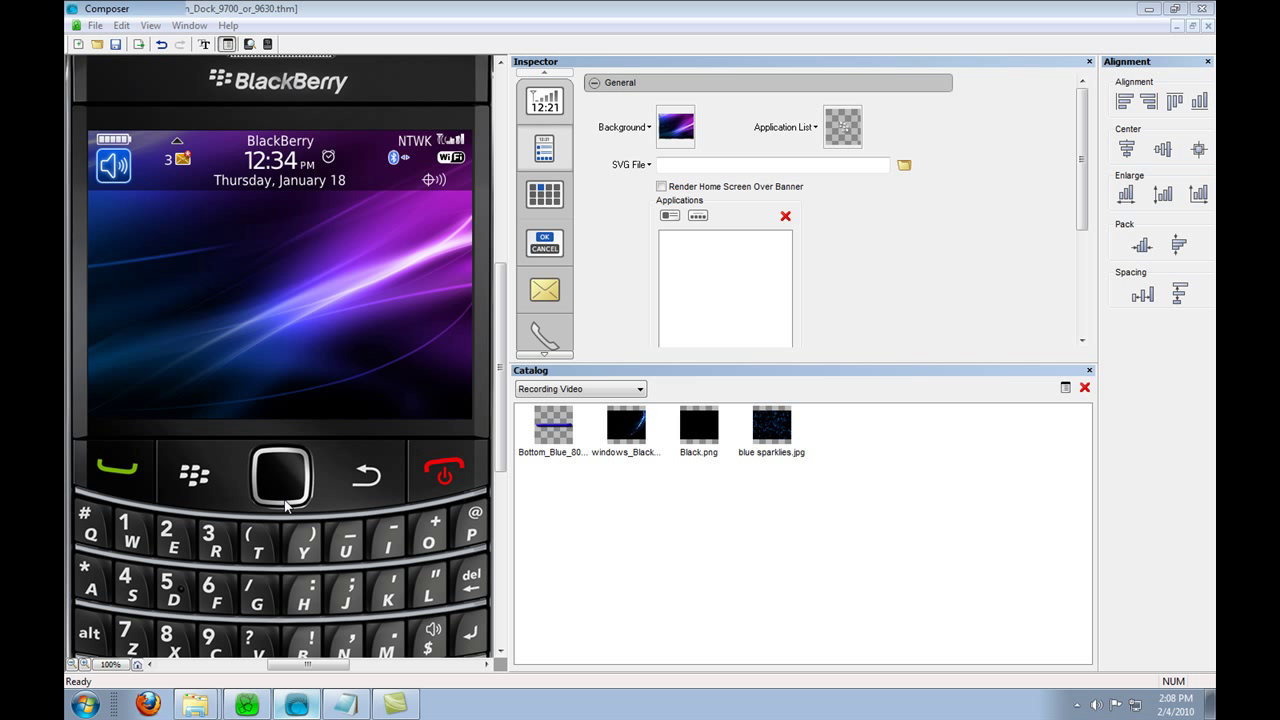
click(79, 45)
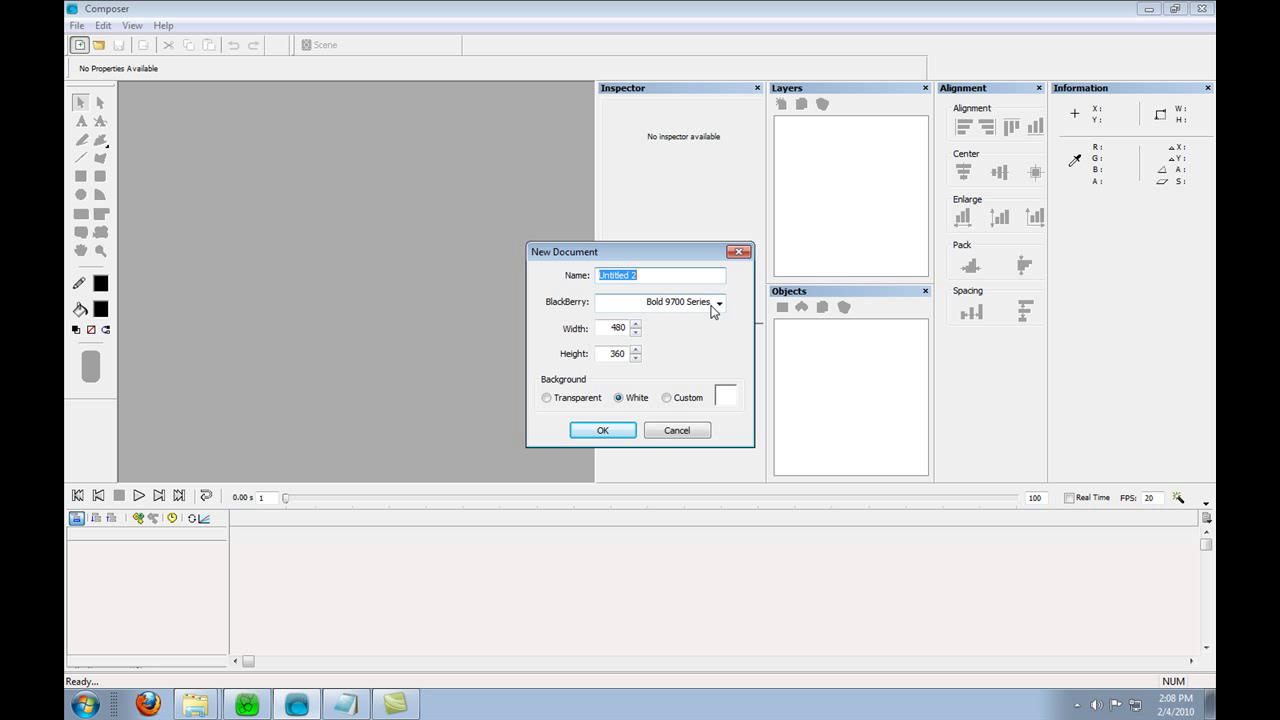
click(546, 398)
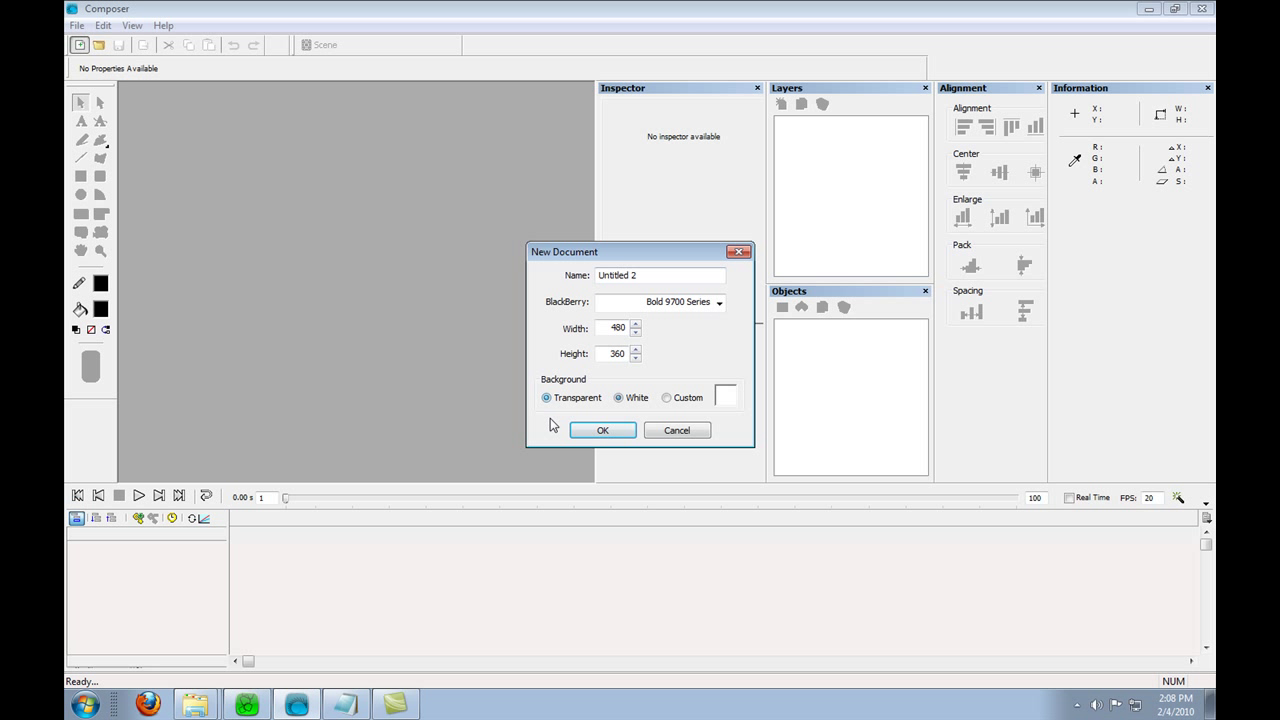
click(603, 430)
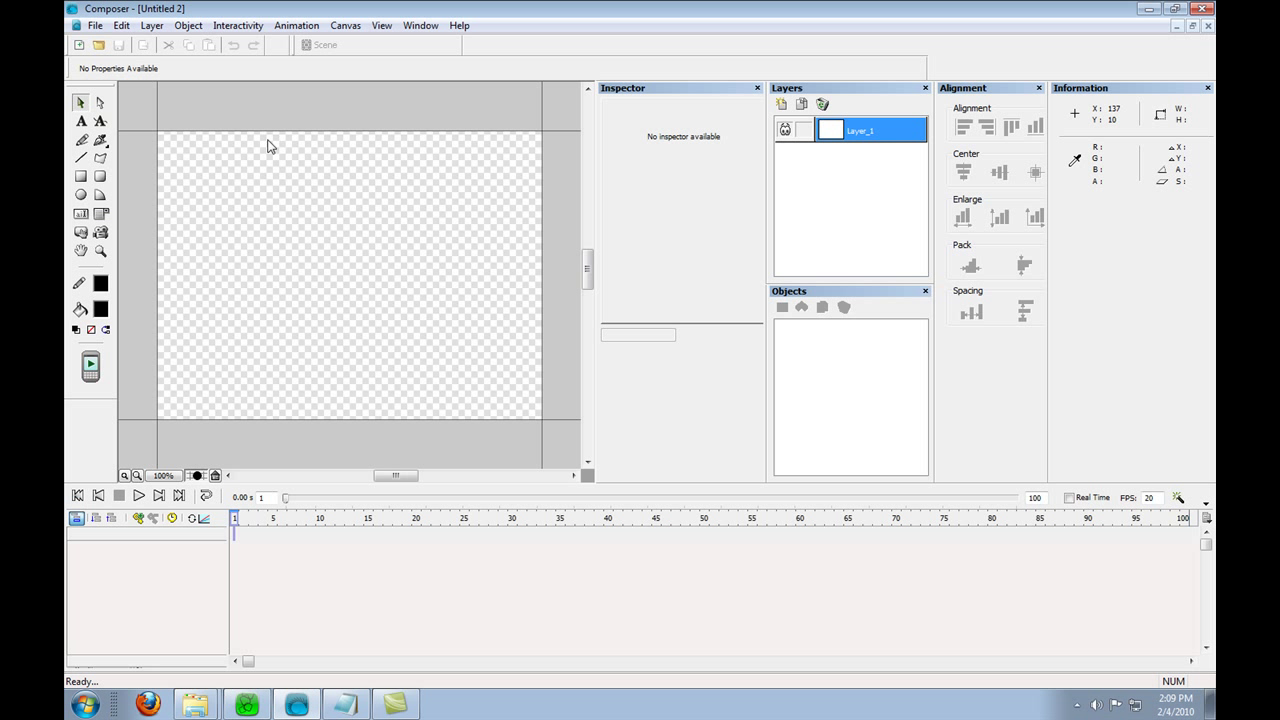
Step: Drop scurve-480.png from the starter kit folder onto the canvas and nudge it flush along the bottom
mouse_move(203, 712)
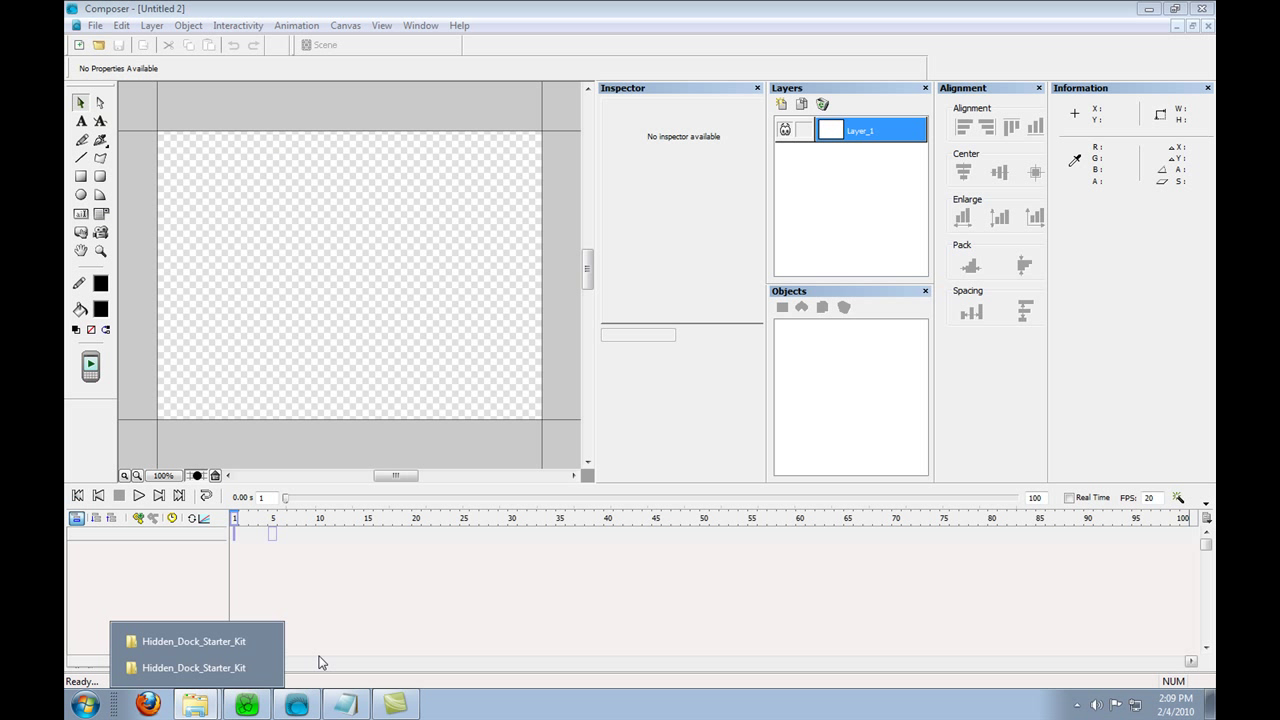
click(232, 670)
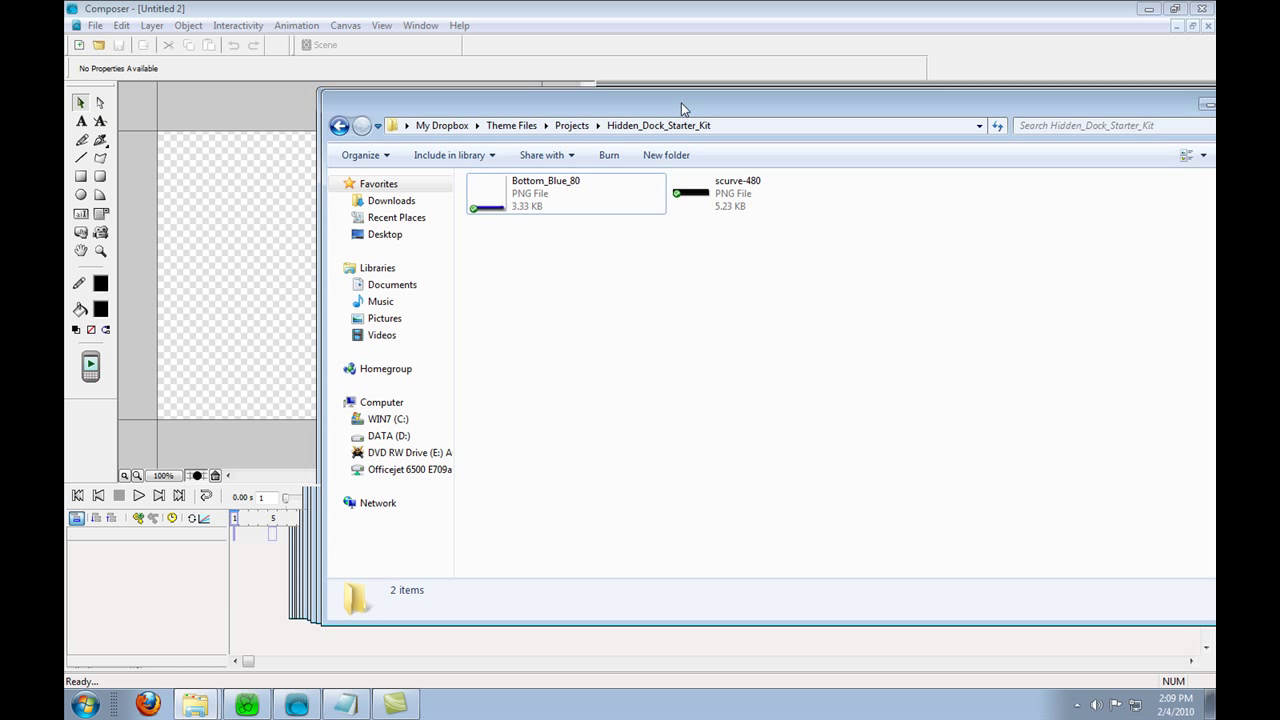
drag(858, 268, 338, 338)
click(437, 351)
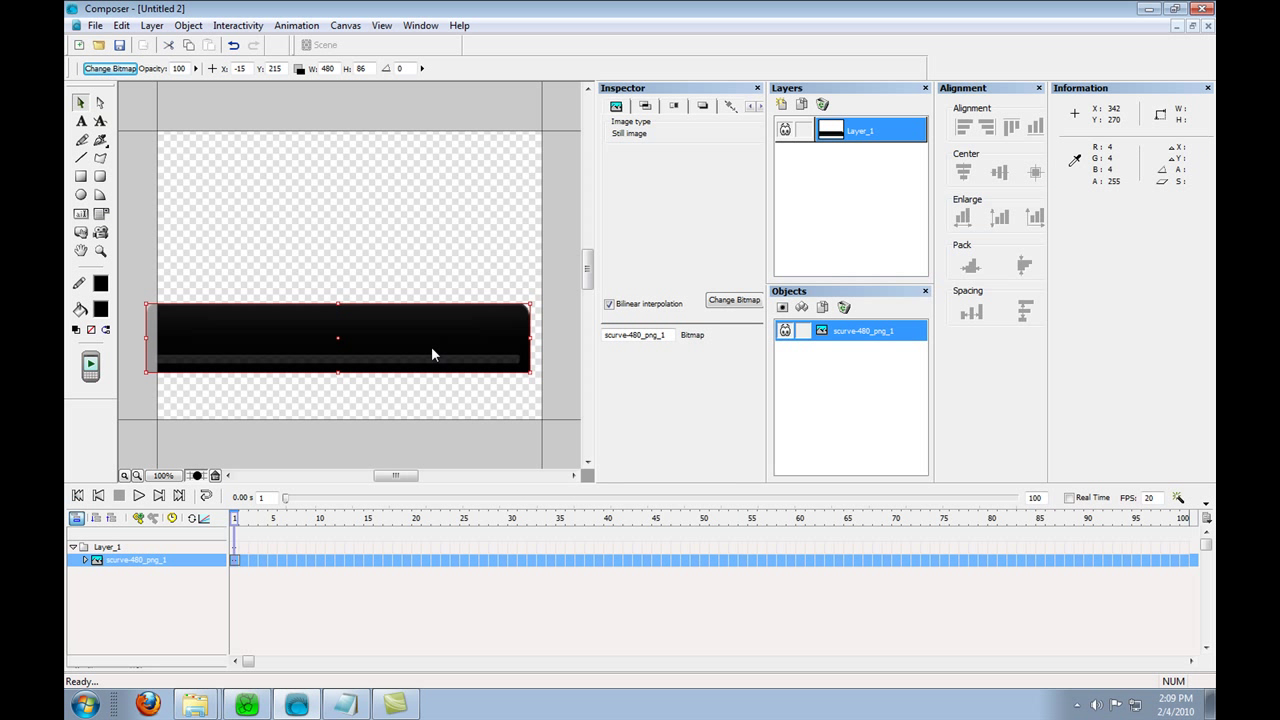
drag(431, 346, 444, 401)
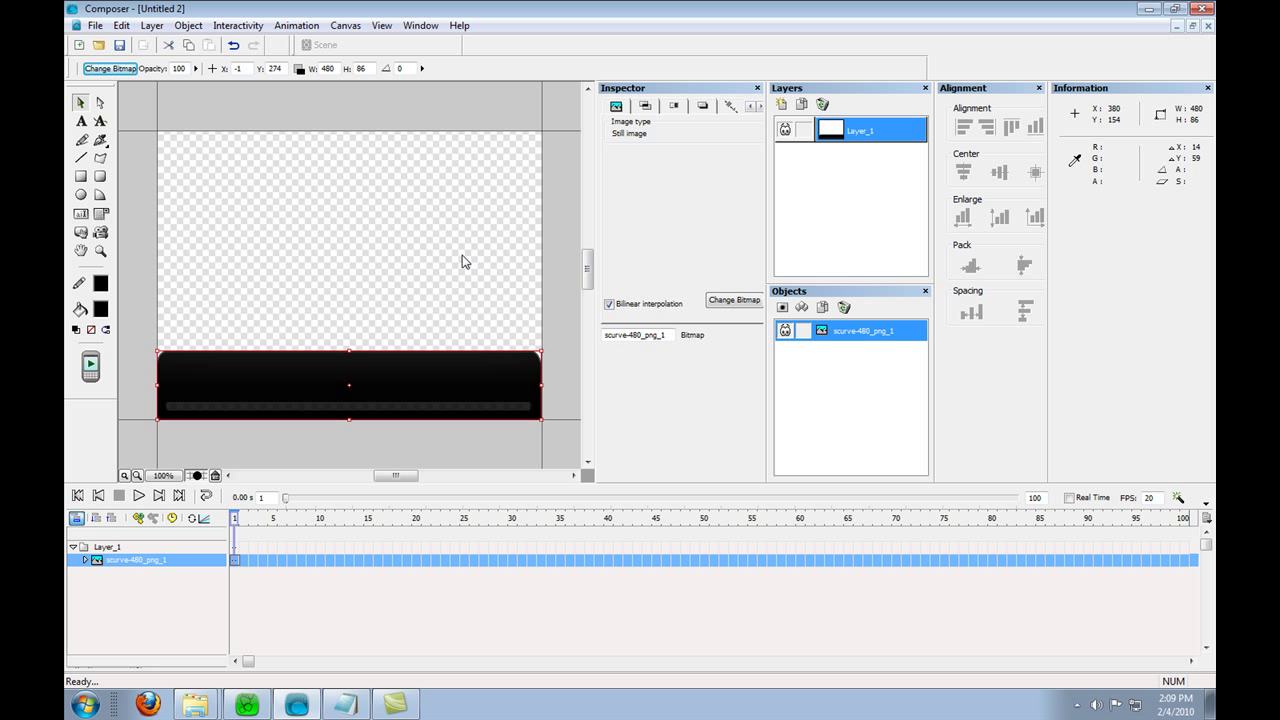
key(Right)
click(397, 225)
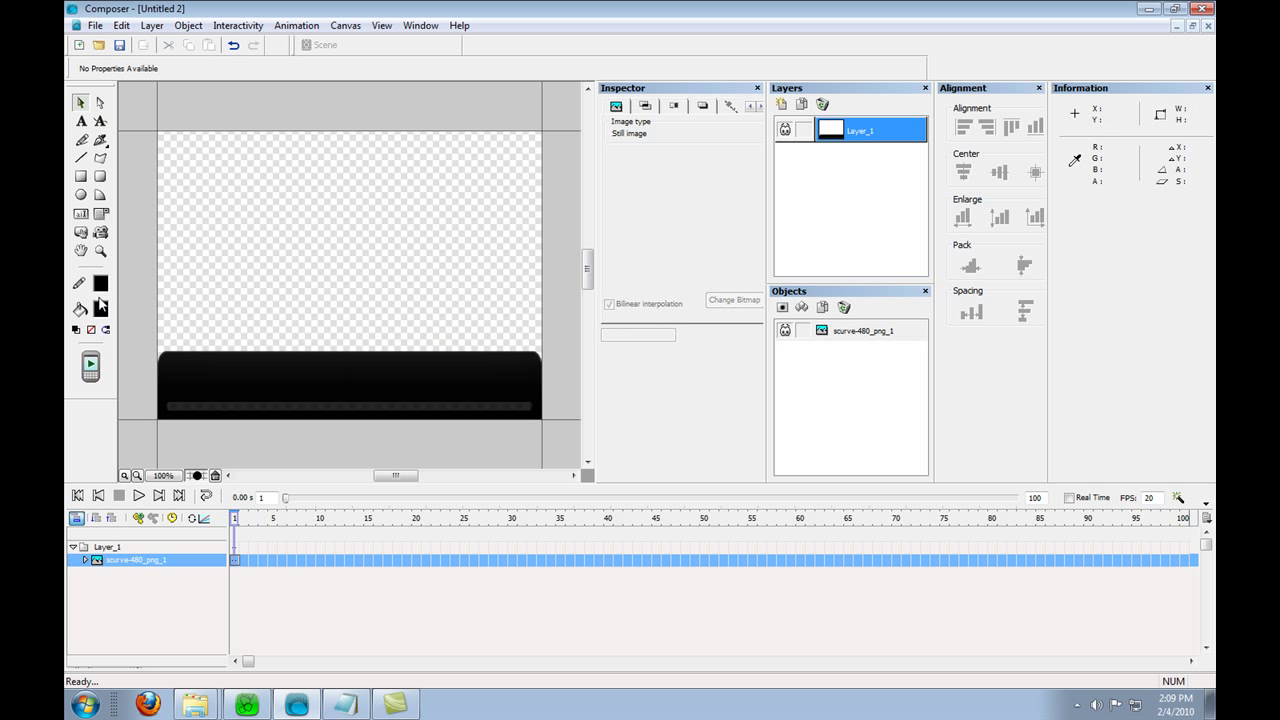
Step: Add a theme button using Device Application Order and move it to the bar's left end at X 5, Y 276
click(81, 232)
click(240, 232)
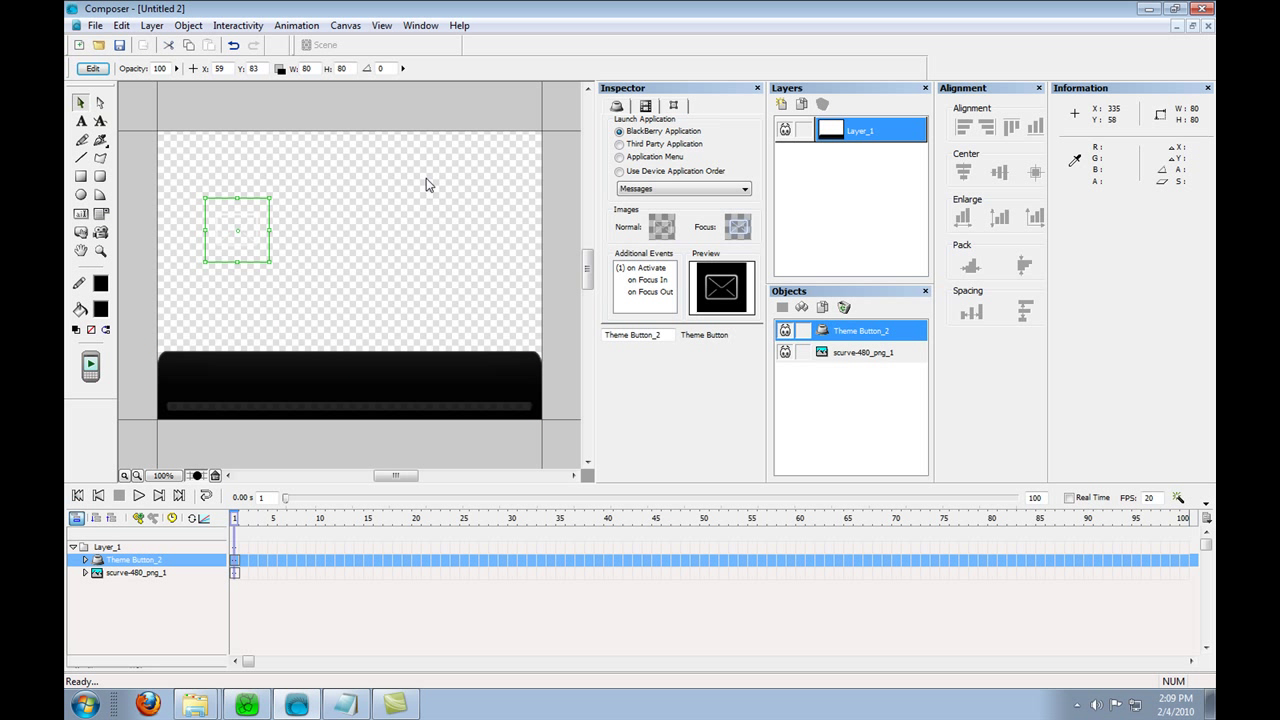
click(619, 171)
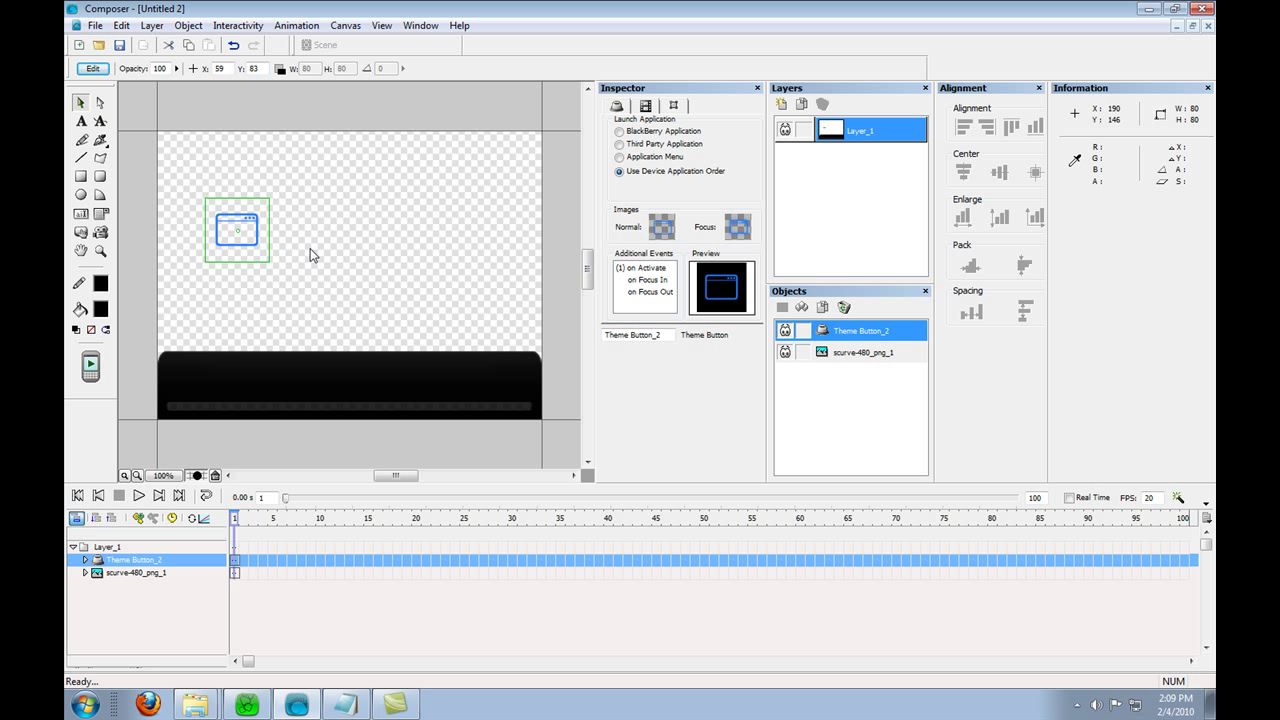
drag(251, 216, 209, 371)
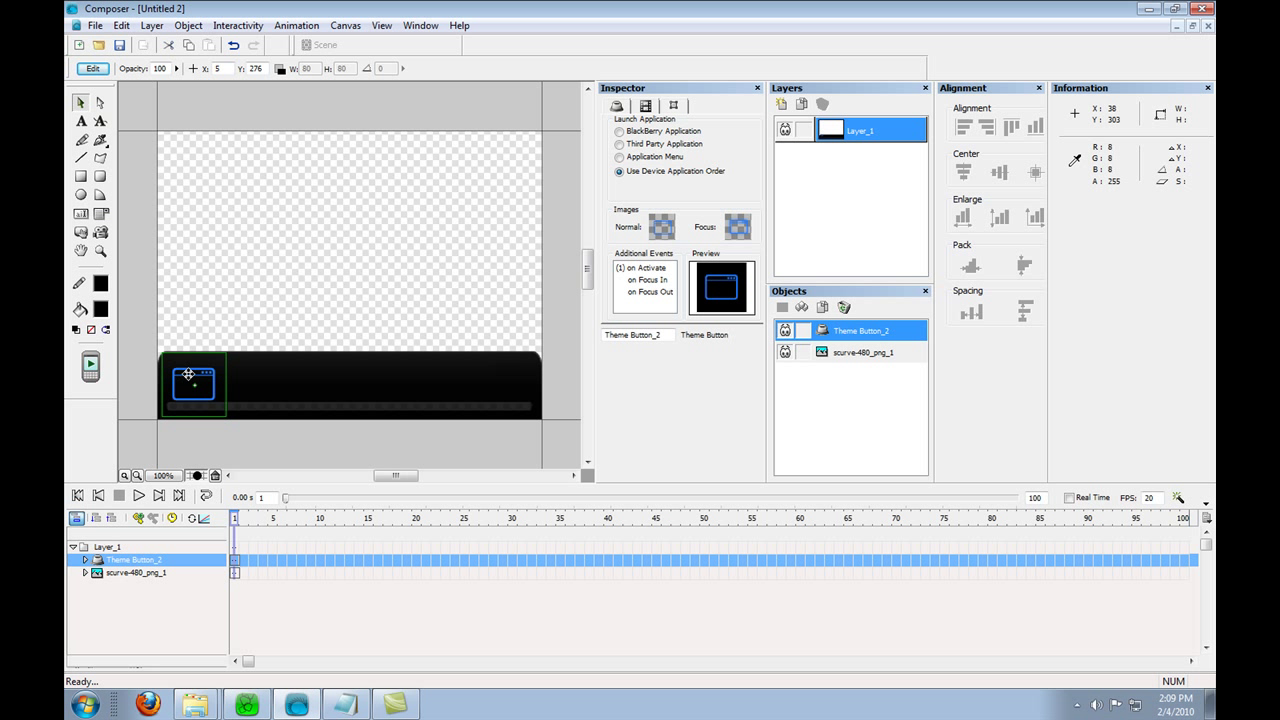
Step: Inside the button, add Bottom_Blue_80.png, align all images left and bottom, and move it last in stacking order
click(92, 69)
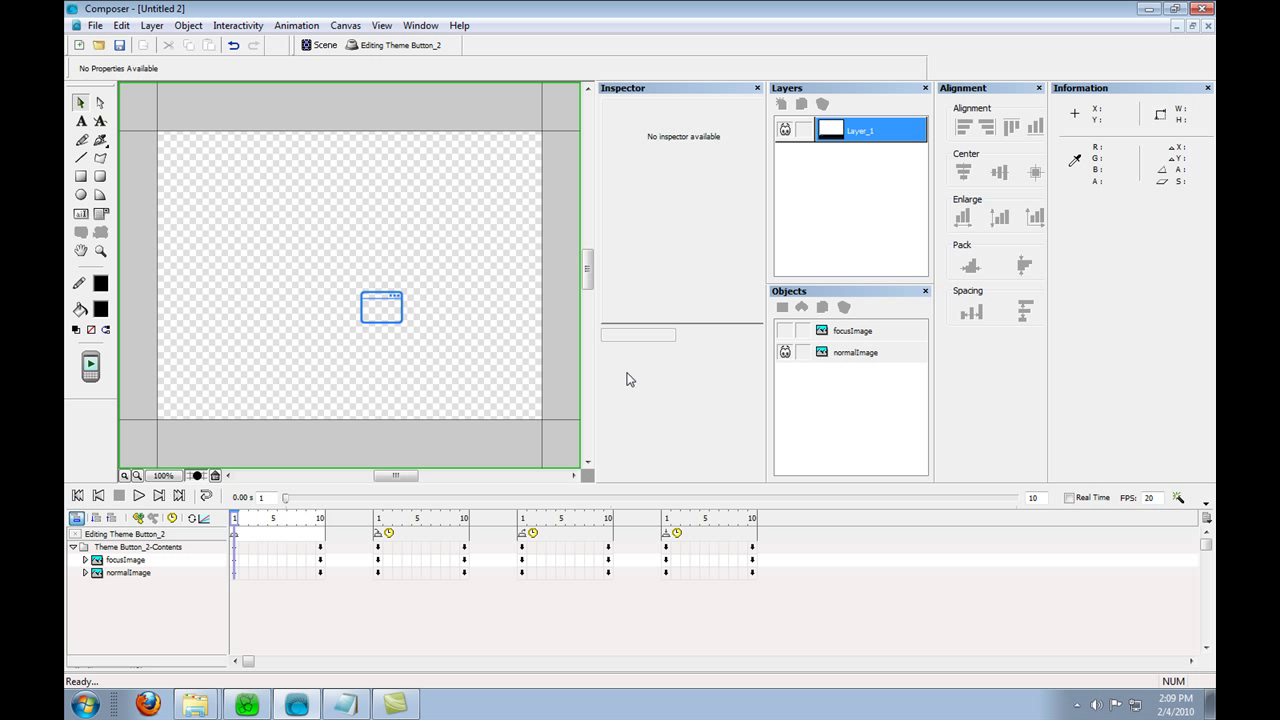
mouse_move(216, 707)
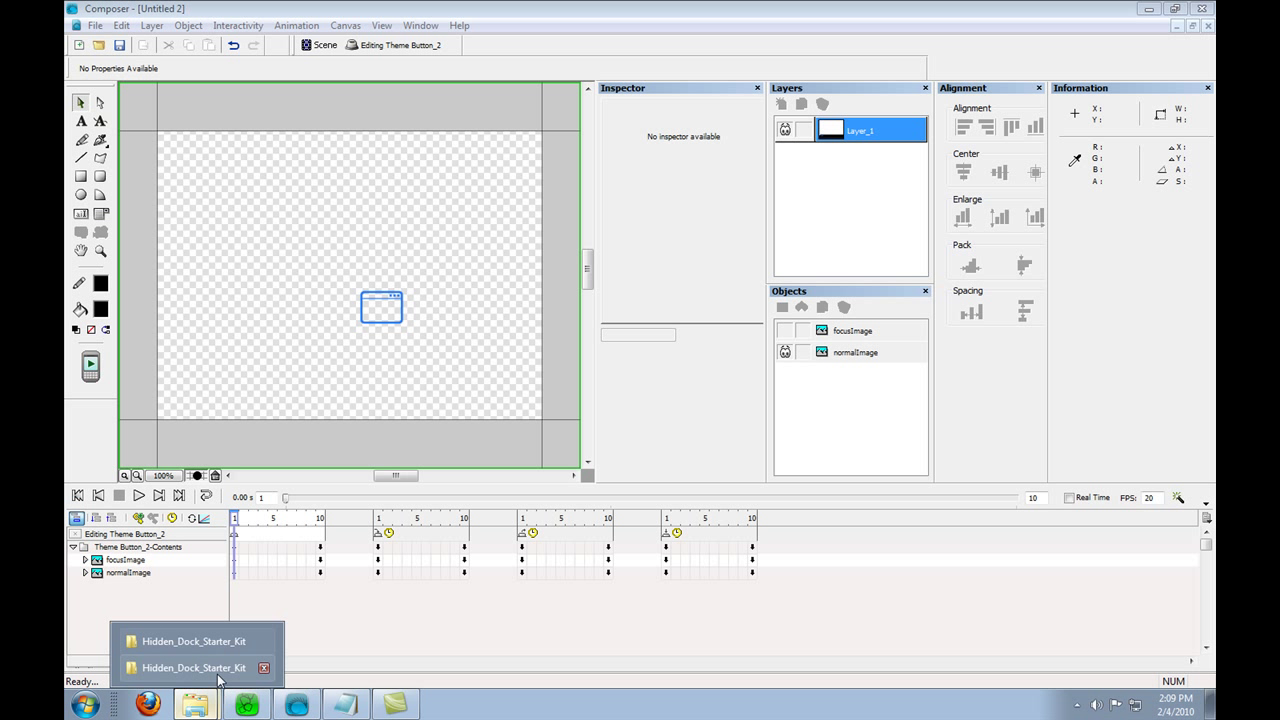
click(219, 676)
drag(766, 180, 972, 205)
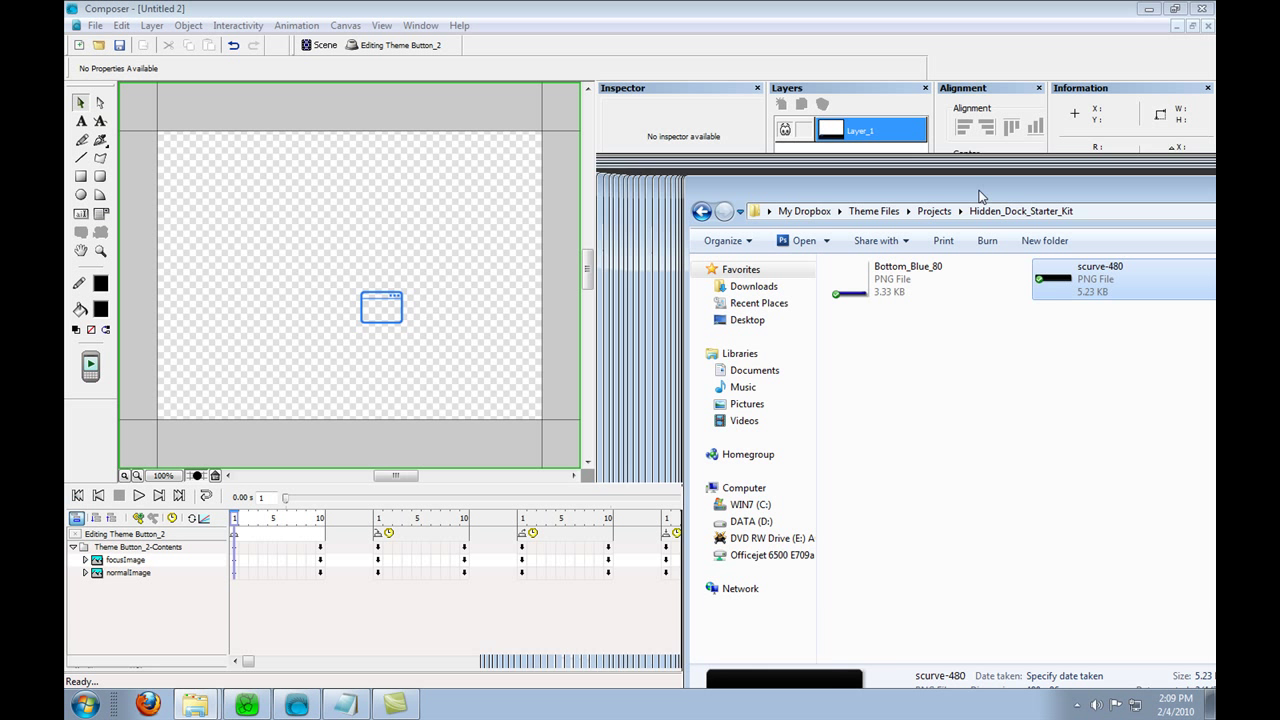
drag(870, 311, 485, 256)
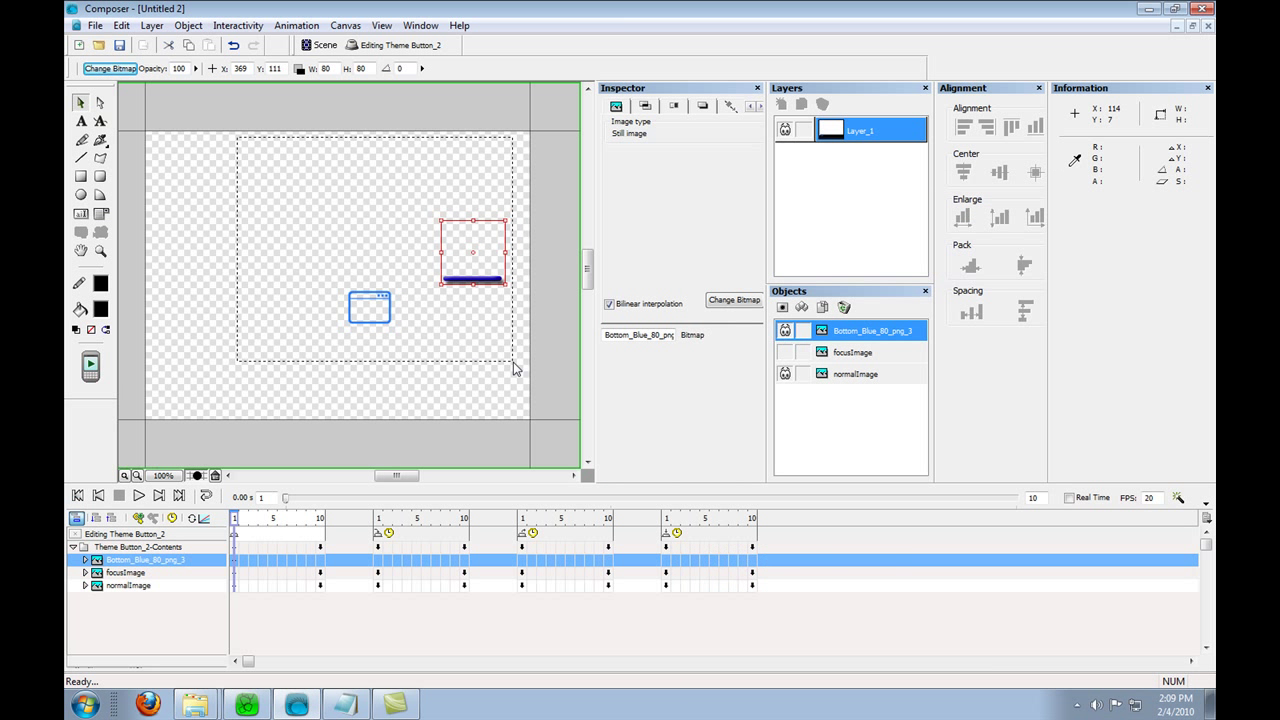
key(ctrl+a)
click(963, 127)
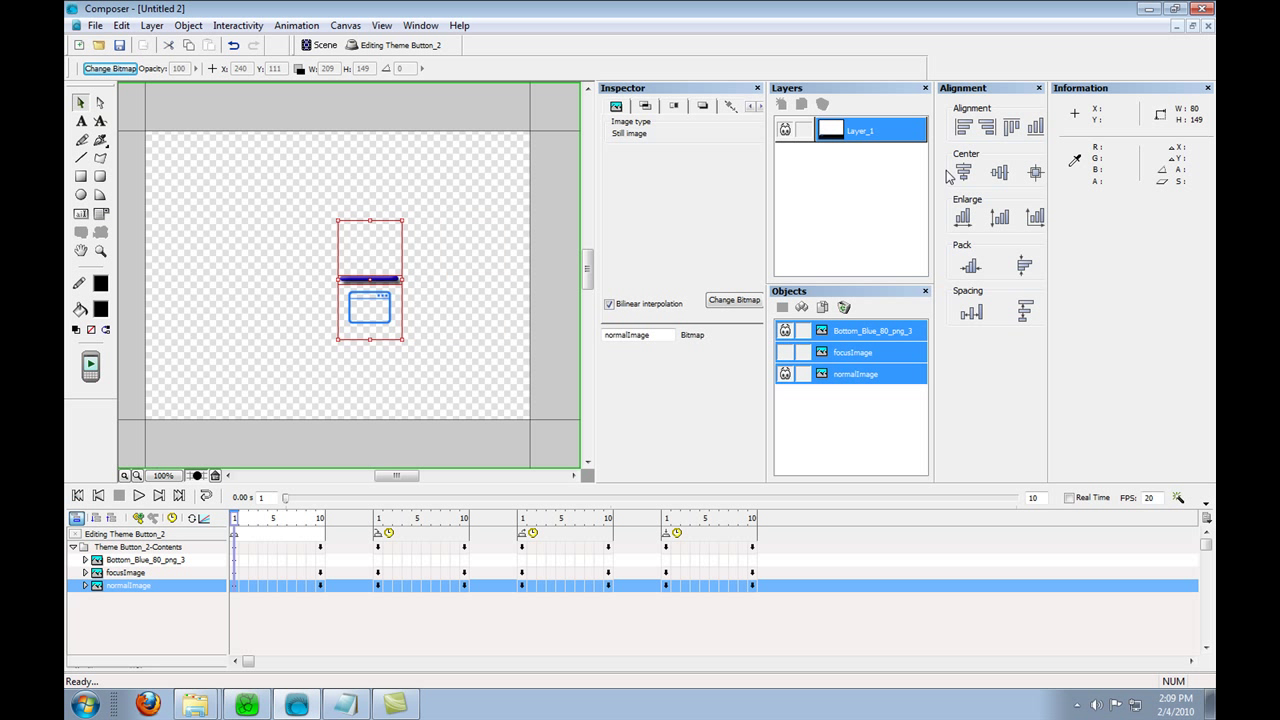
click(1035, 127)
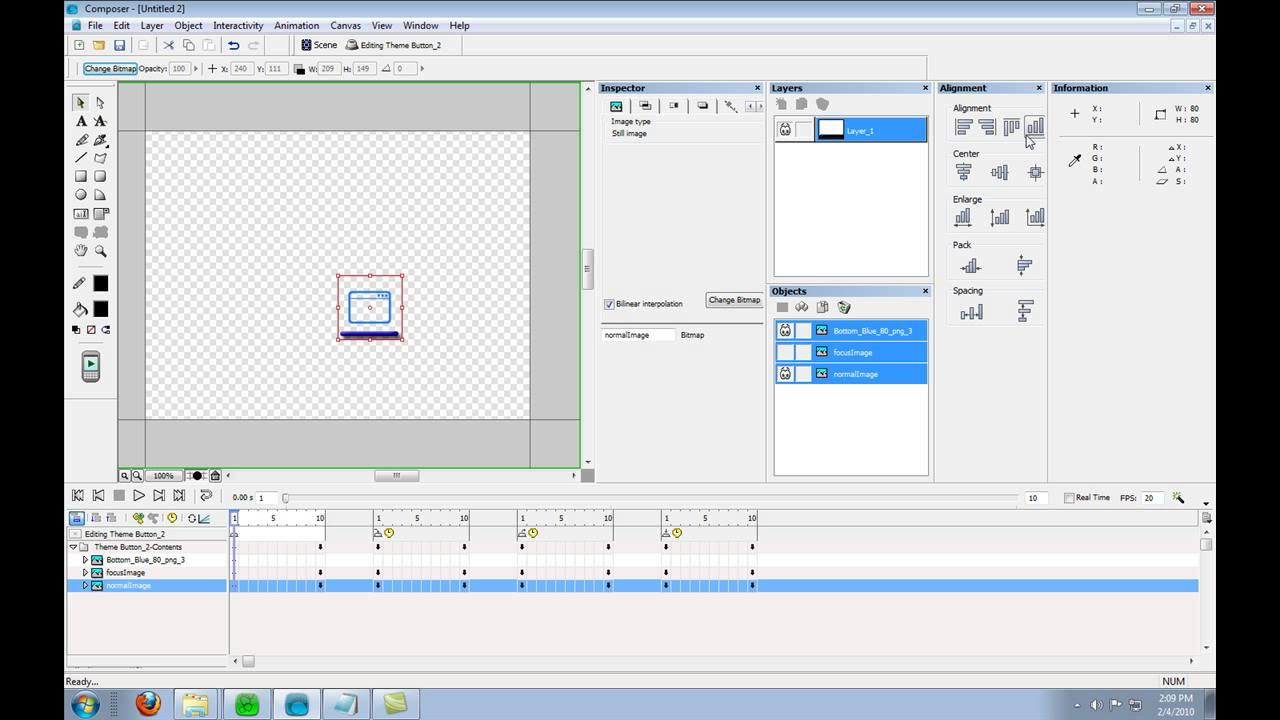
click(505, 370)
drag(866, 332, 870, 395)
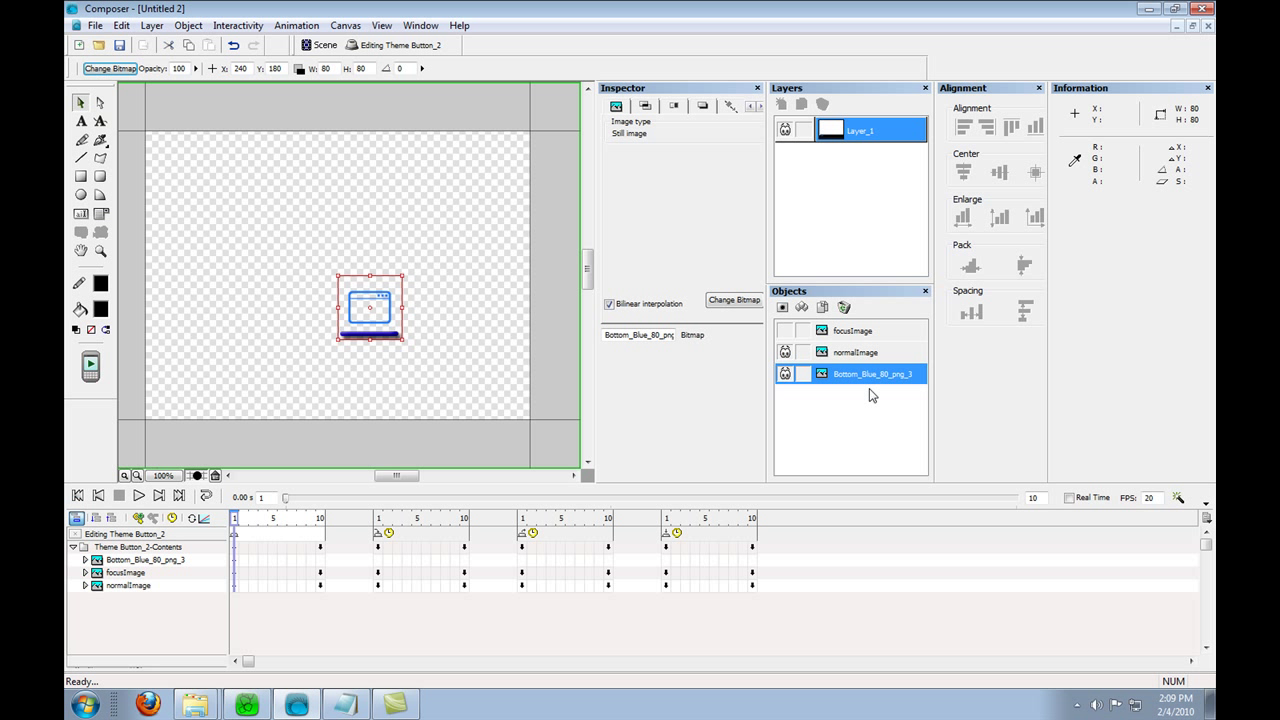
Step: Hide the blue underline in states one and three, show it in states two and four, then return to Scene
click(785, 373)
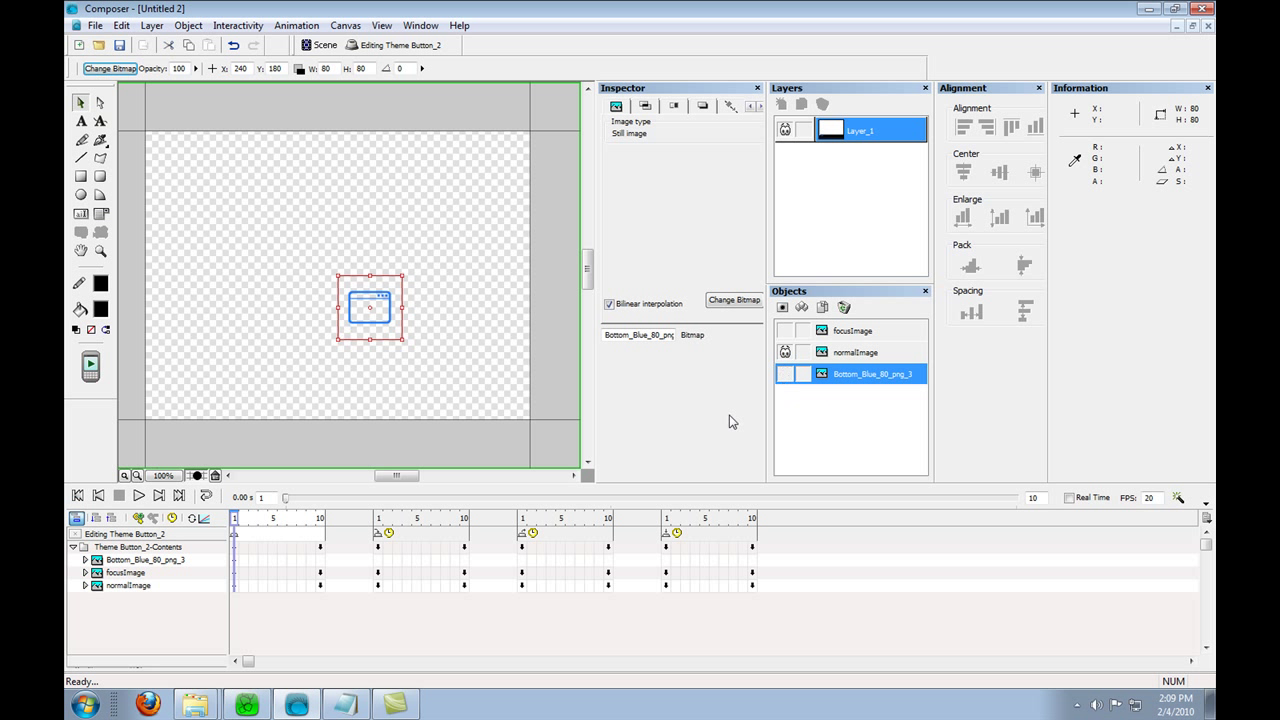
click(378, 520)
click(785, 373)
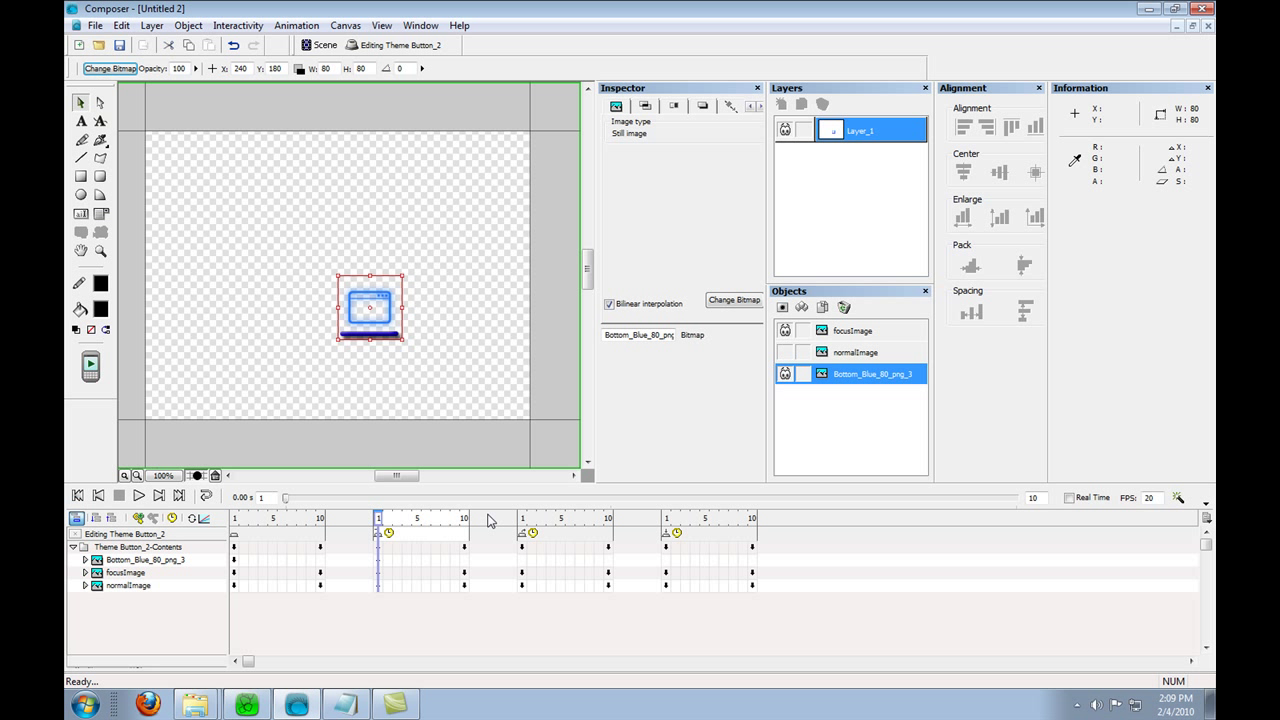
click(530, 519)
click(785, 373)
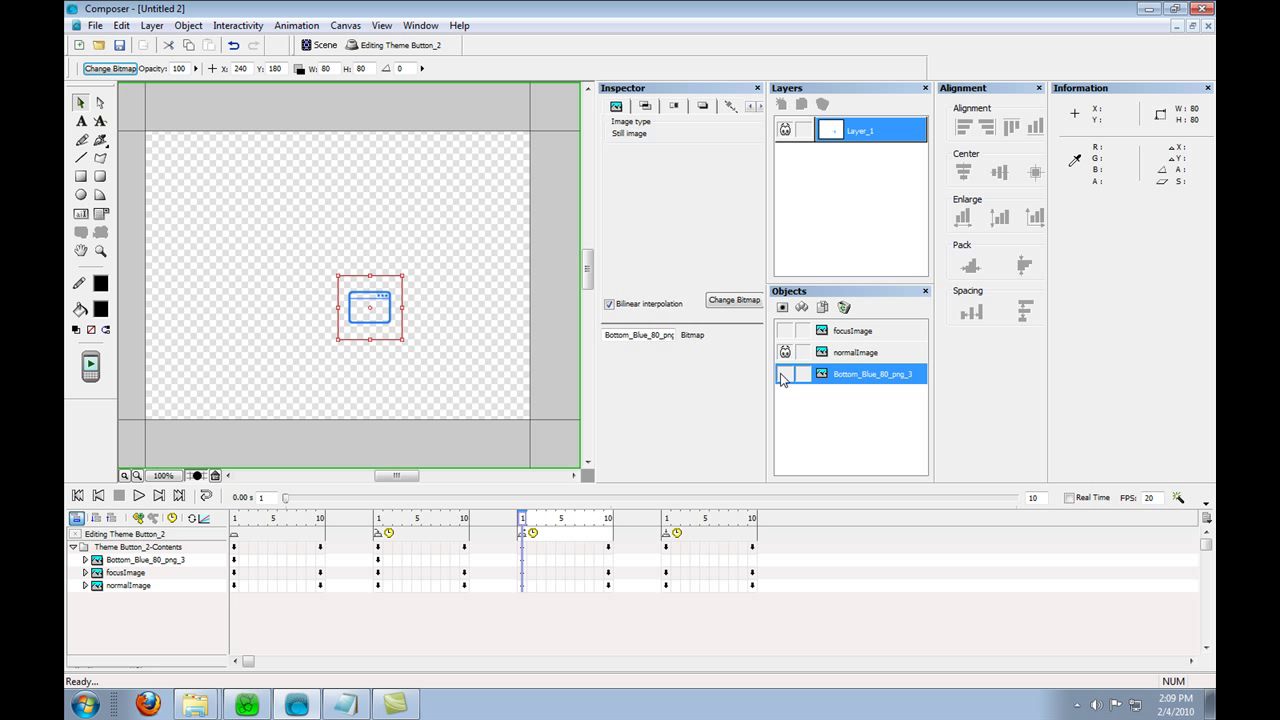
click(667, 520)
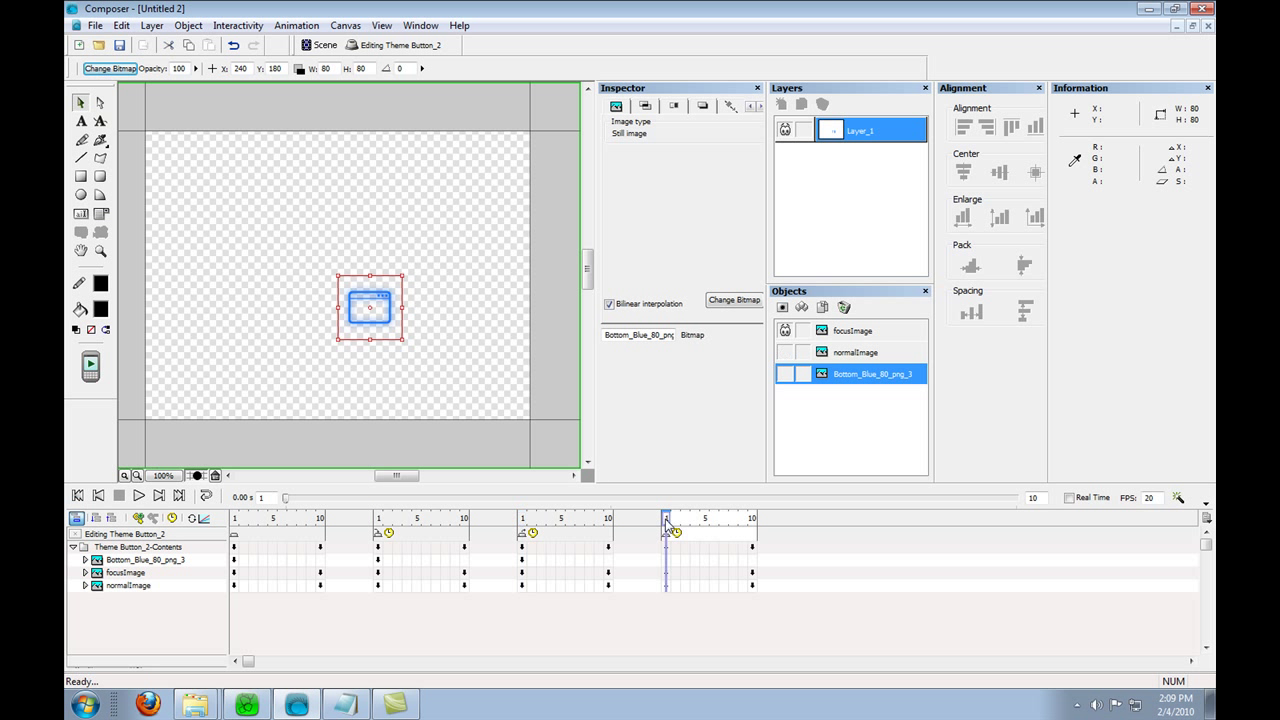
click(785, 375)
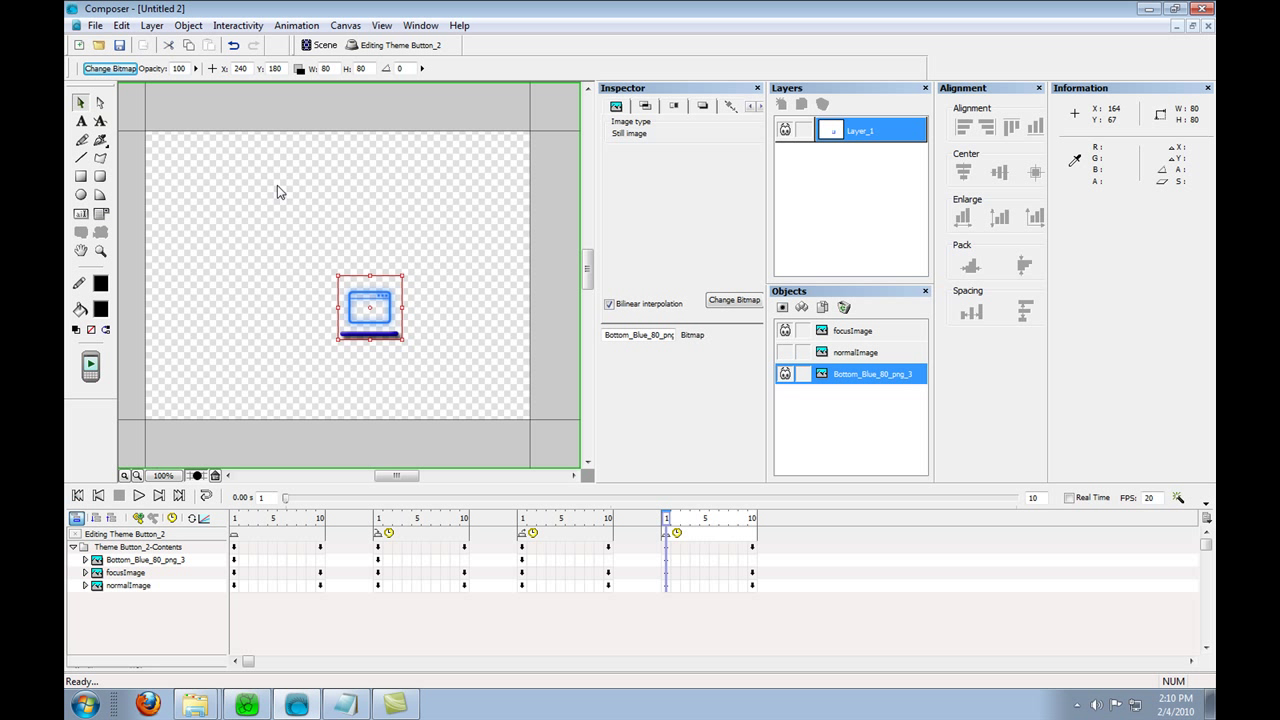
click(319, 47)
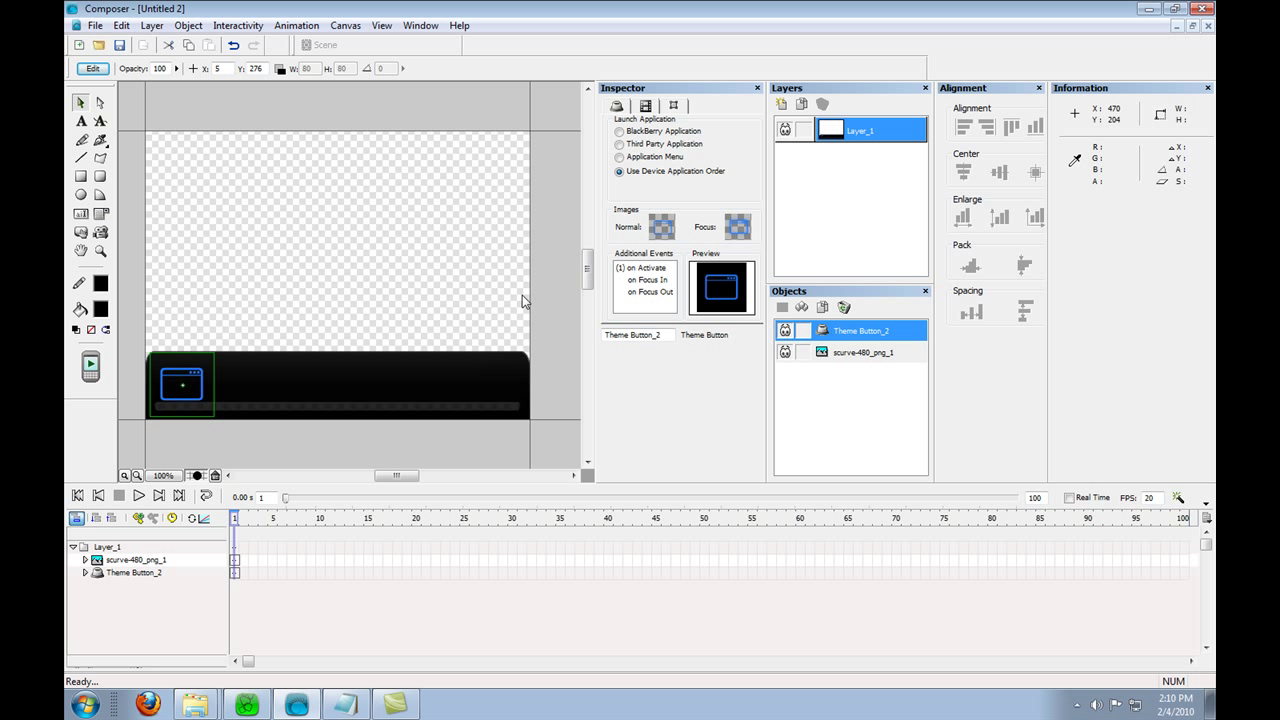
Step: Paste five copies of Theme Button_2 and place each along the black bar, left to right
key(ctrl+v)
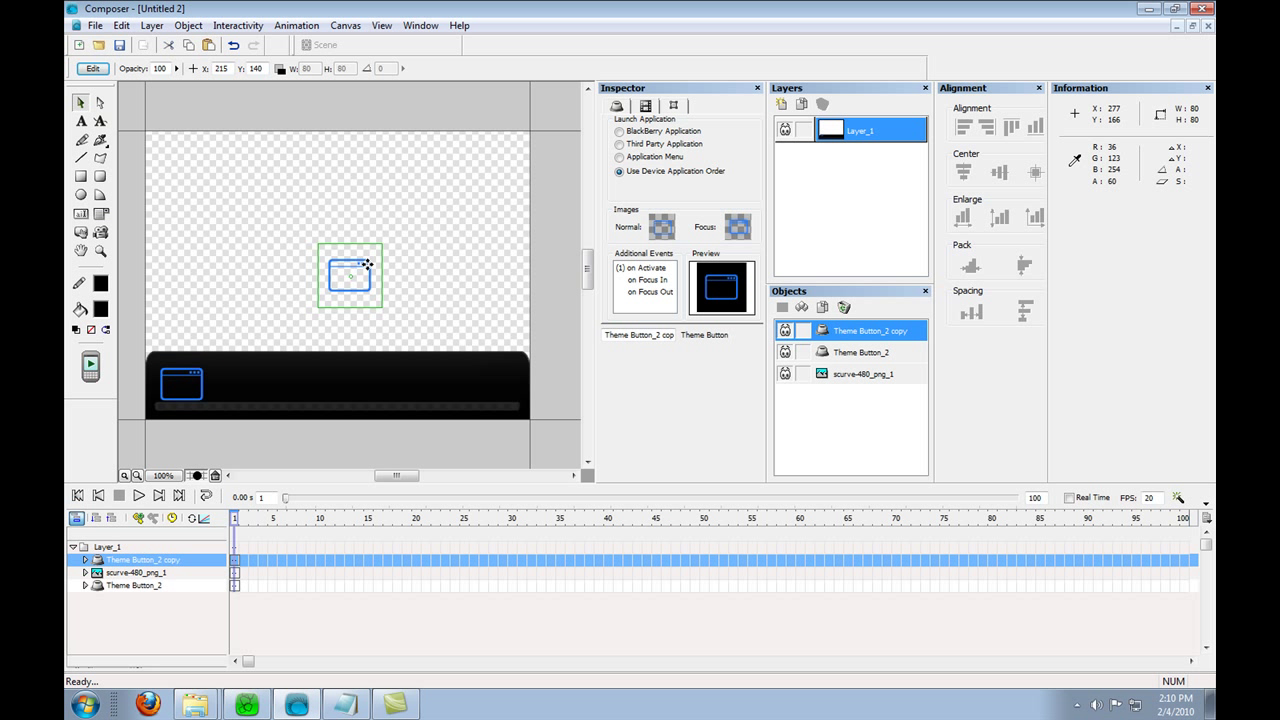
drag(365, 262, 273, 363)
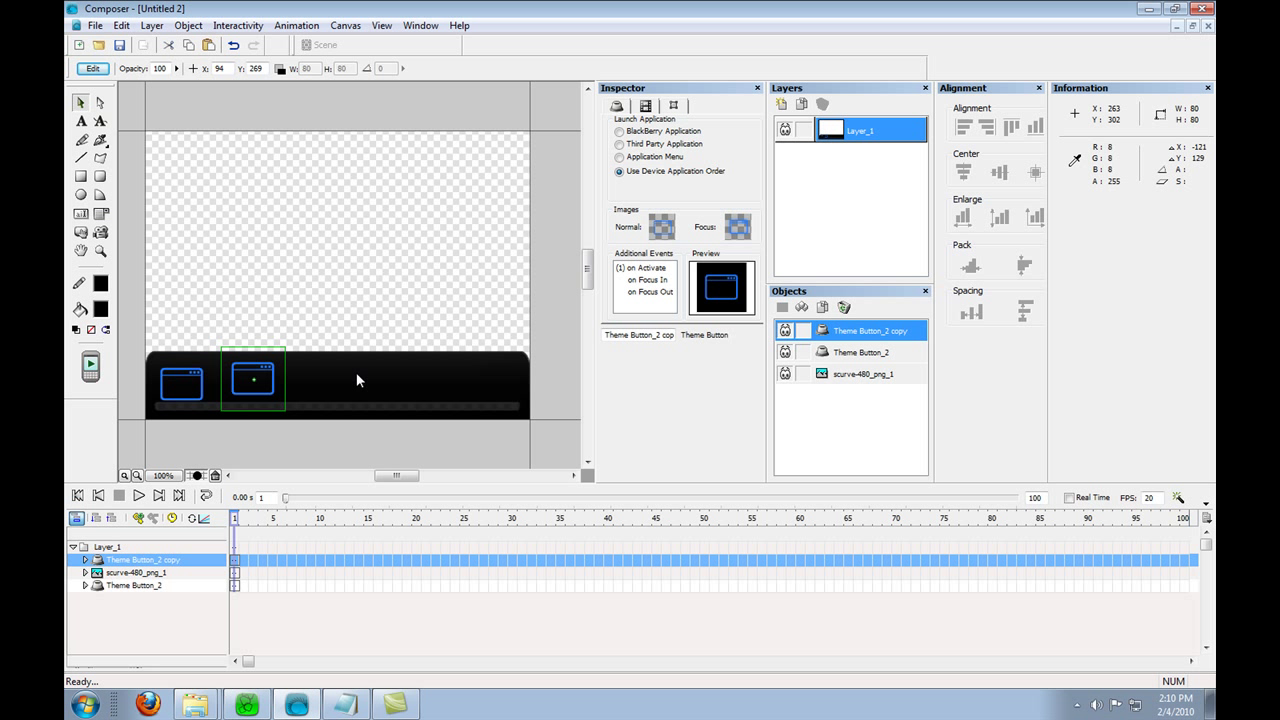
key(ctrl+v)
drag(365, 264, 336, 370)
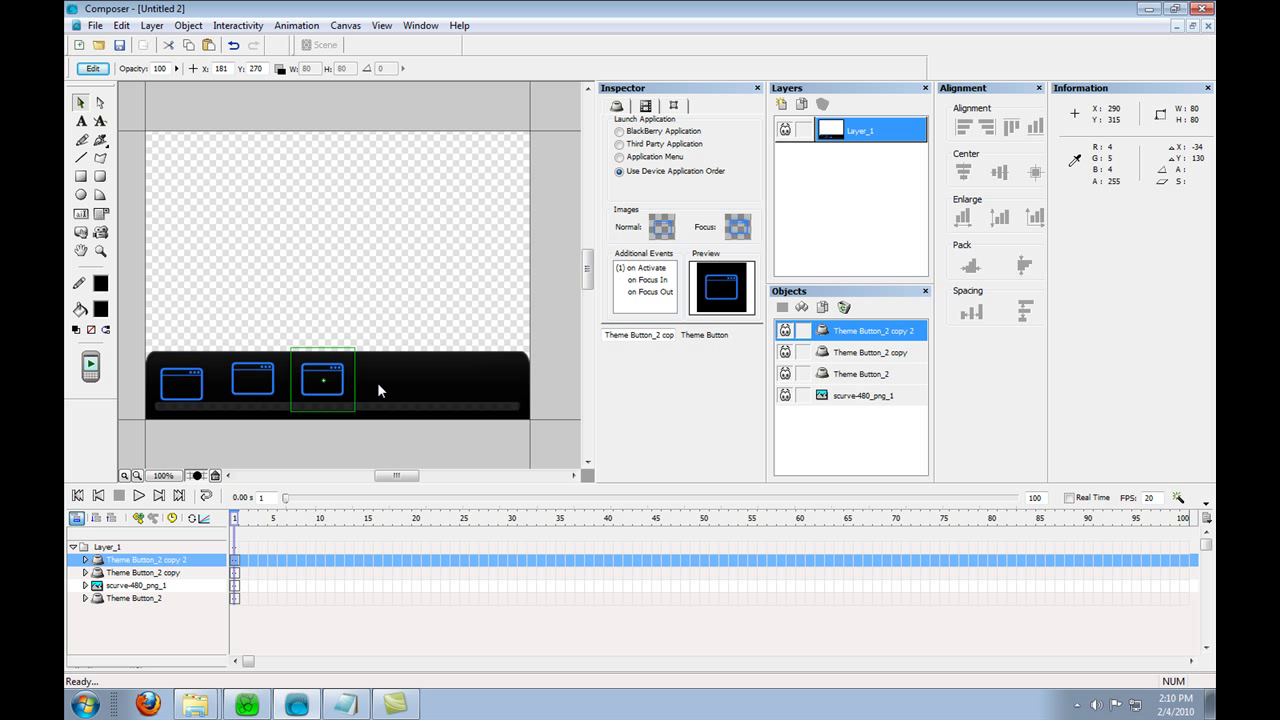
key(ctrl+v)
drag(366, 274, 401, 380)
key(ctrl+v)
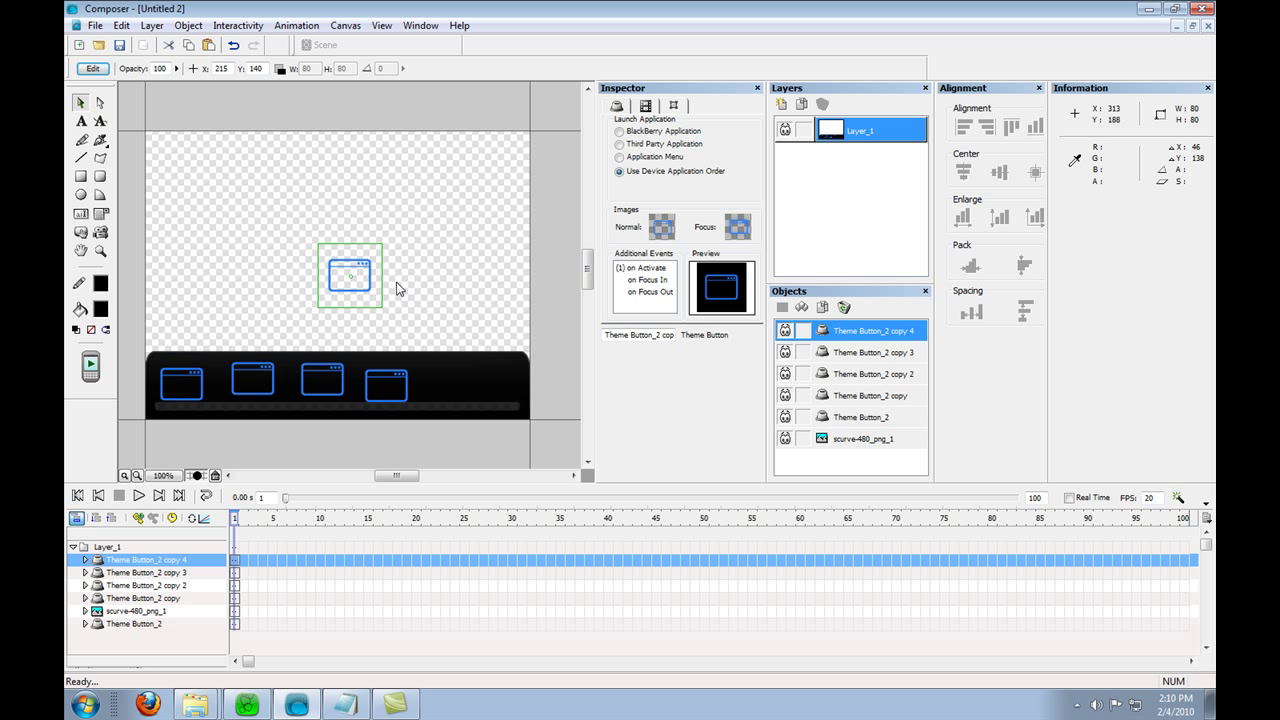
drag(366, 253, 460, 383)
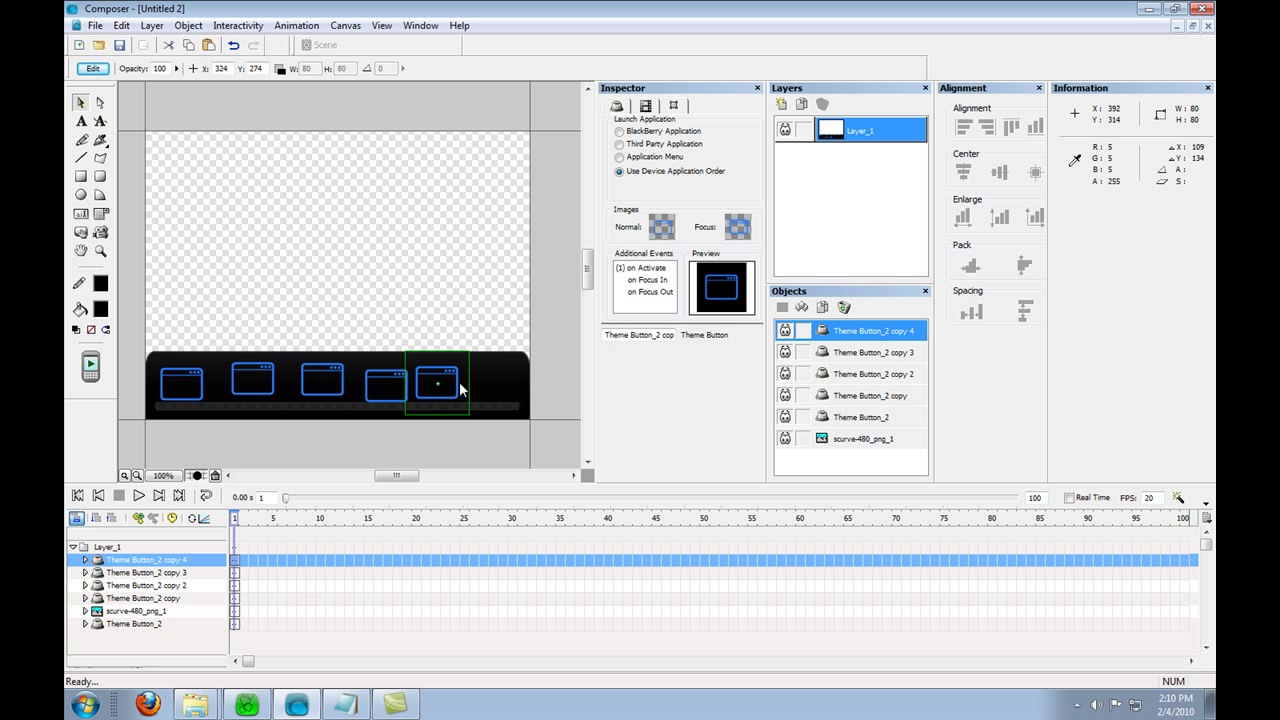
key(ctrl+v)
drag(357, 258, 496, 356)
Step: Select all six buttons, align their tops, pack them horizontally, nudge down one pixel, and deselect
shift+click(872, 438)
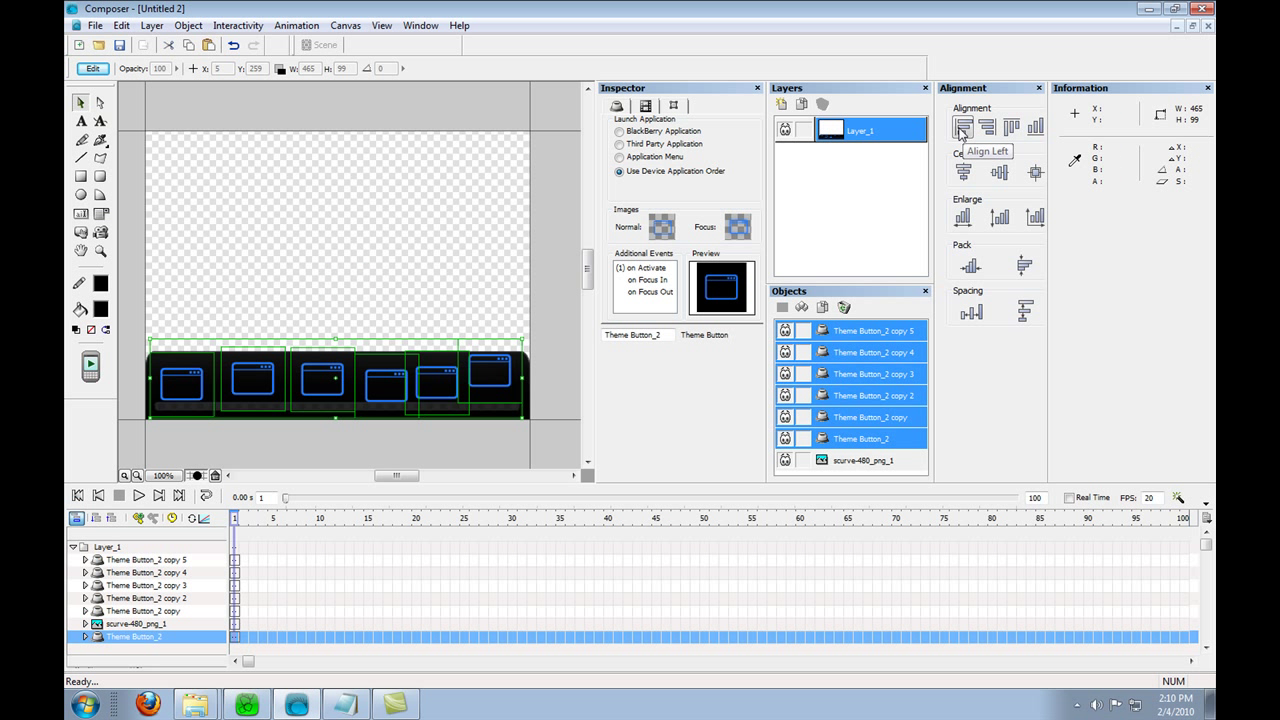
click(1011, 127)
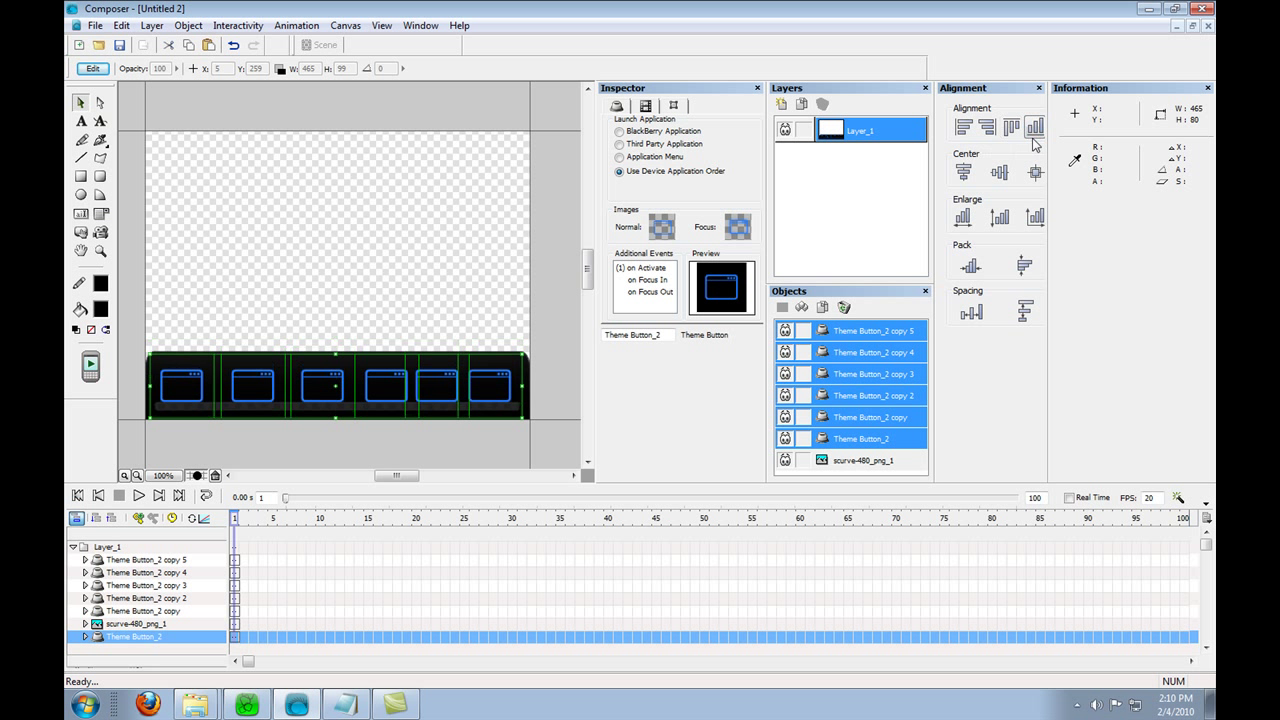
click(970, 272)
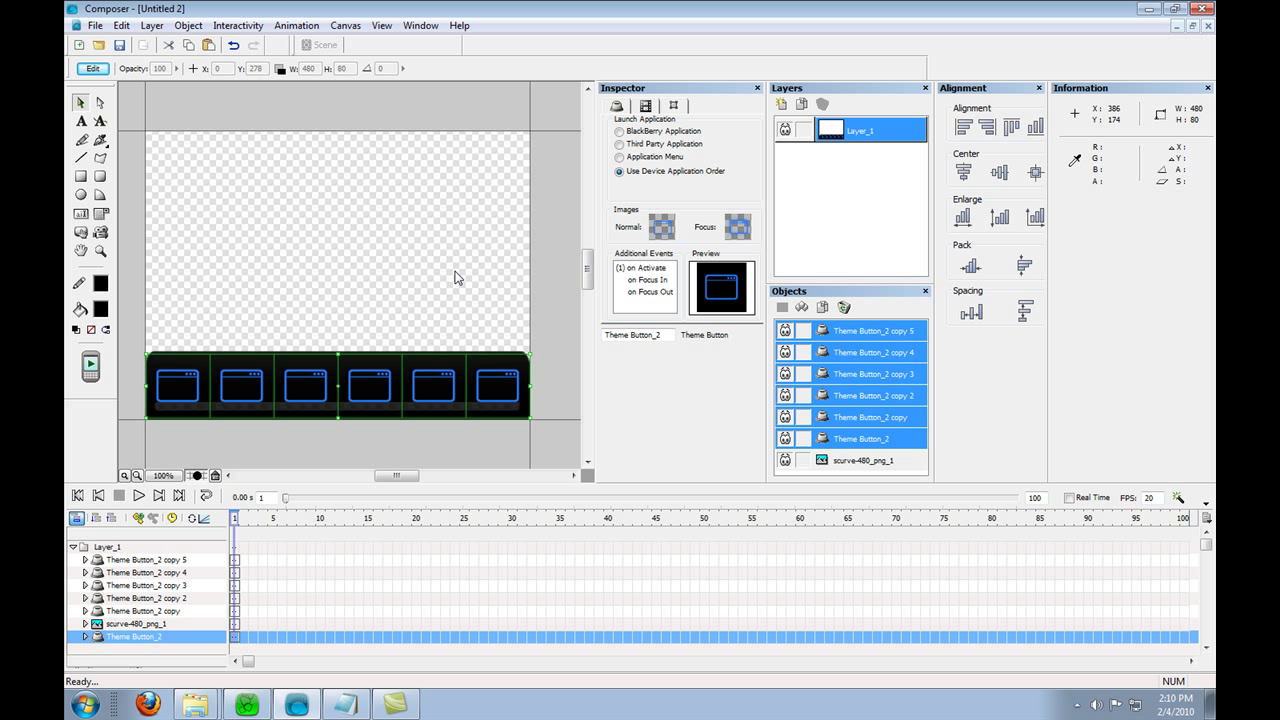
key(Down)
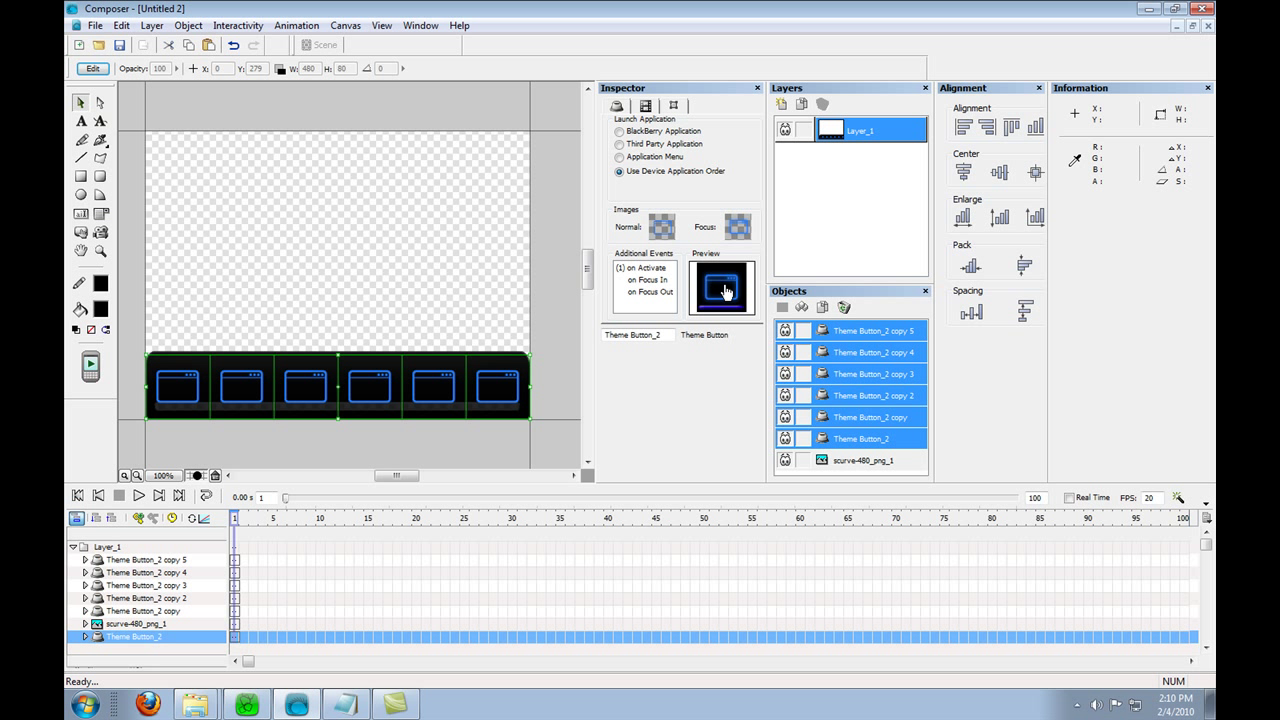
click(297, 214)
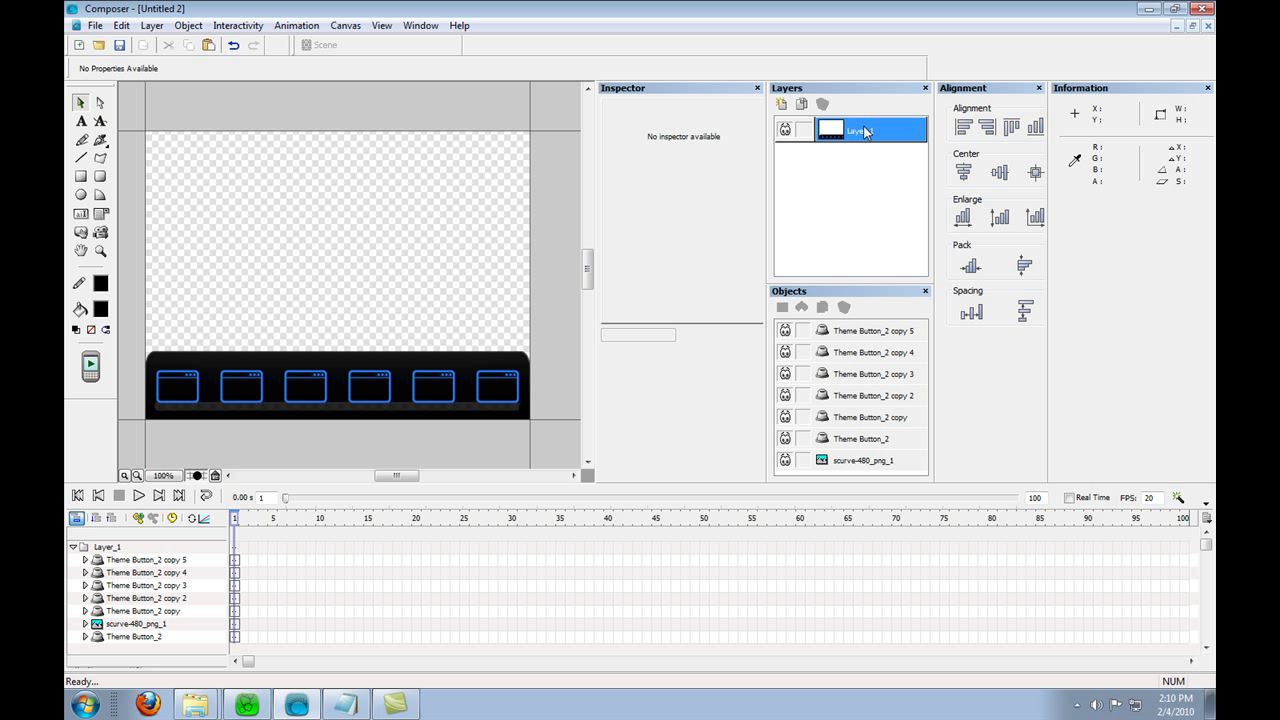
Step: Choose Rename on Layer_1 from its context menu and begin typing the new name with 'B'
click(886, 178)
right_click(872, 138)
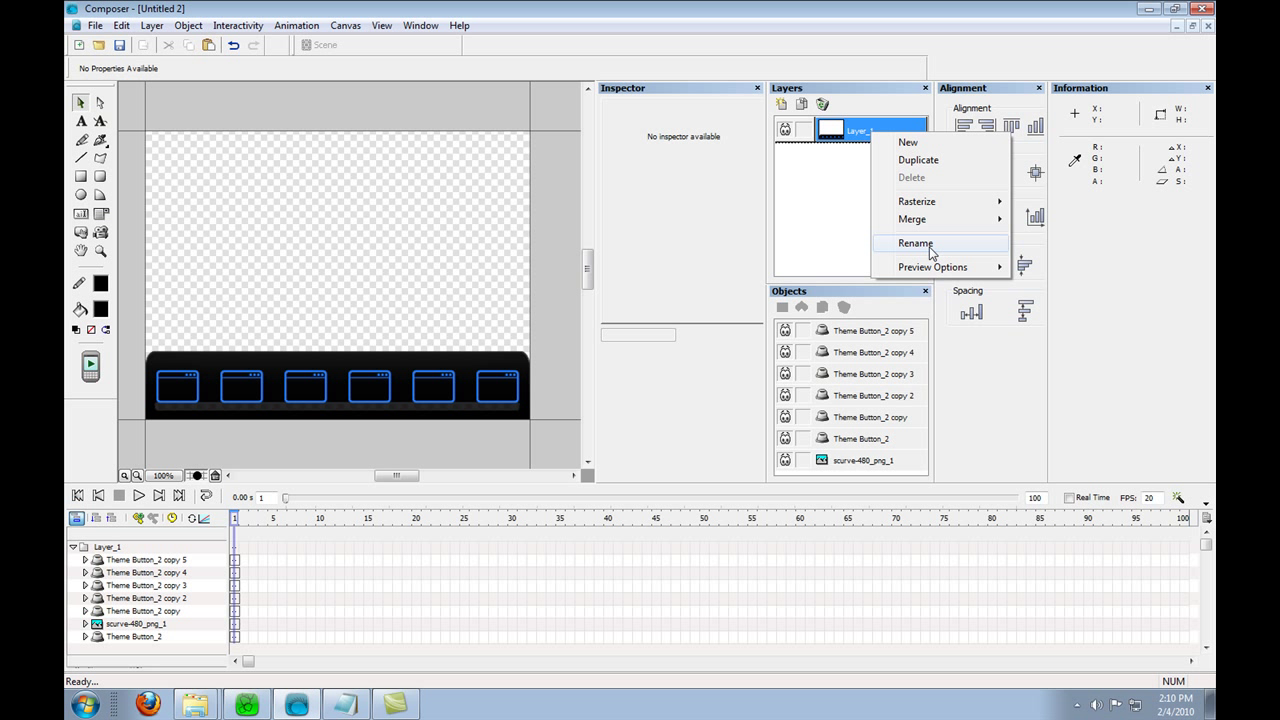
click(880, 243)
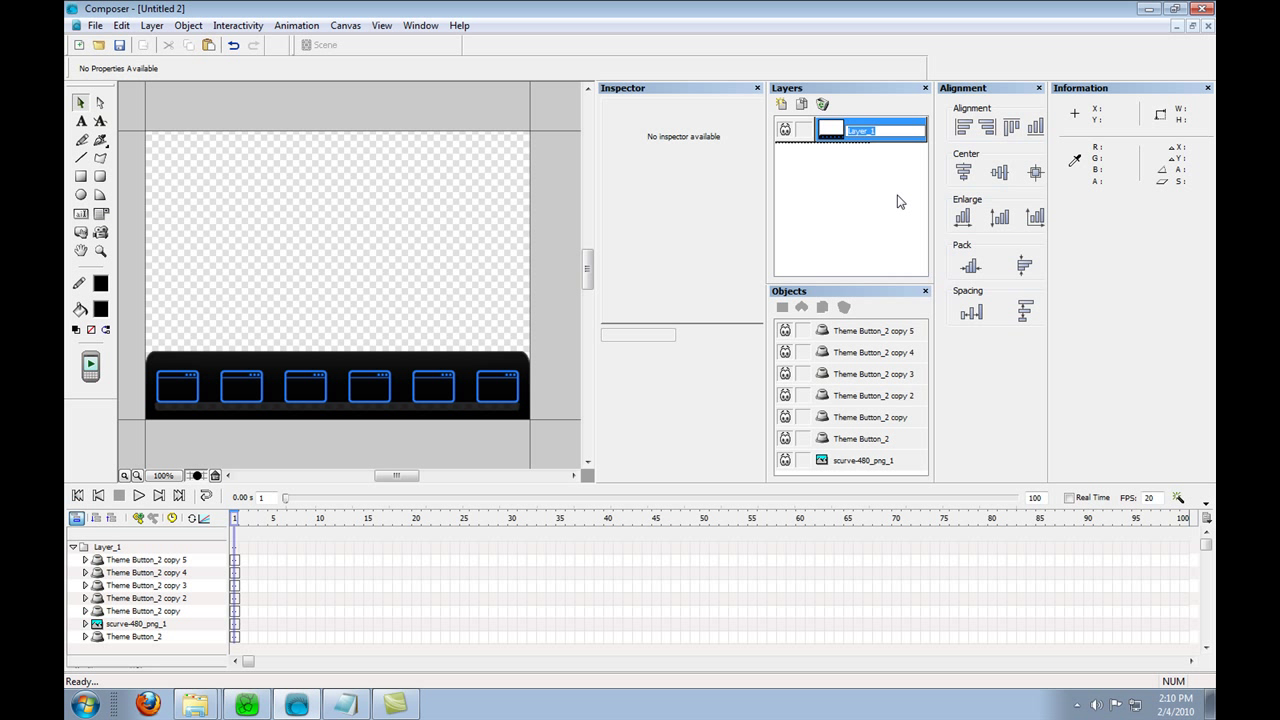
text(Buttons)
Step: Commit the layer name Buttons and rename the first buttons Theme Button_1 through Theme Button_3
key(Return)
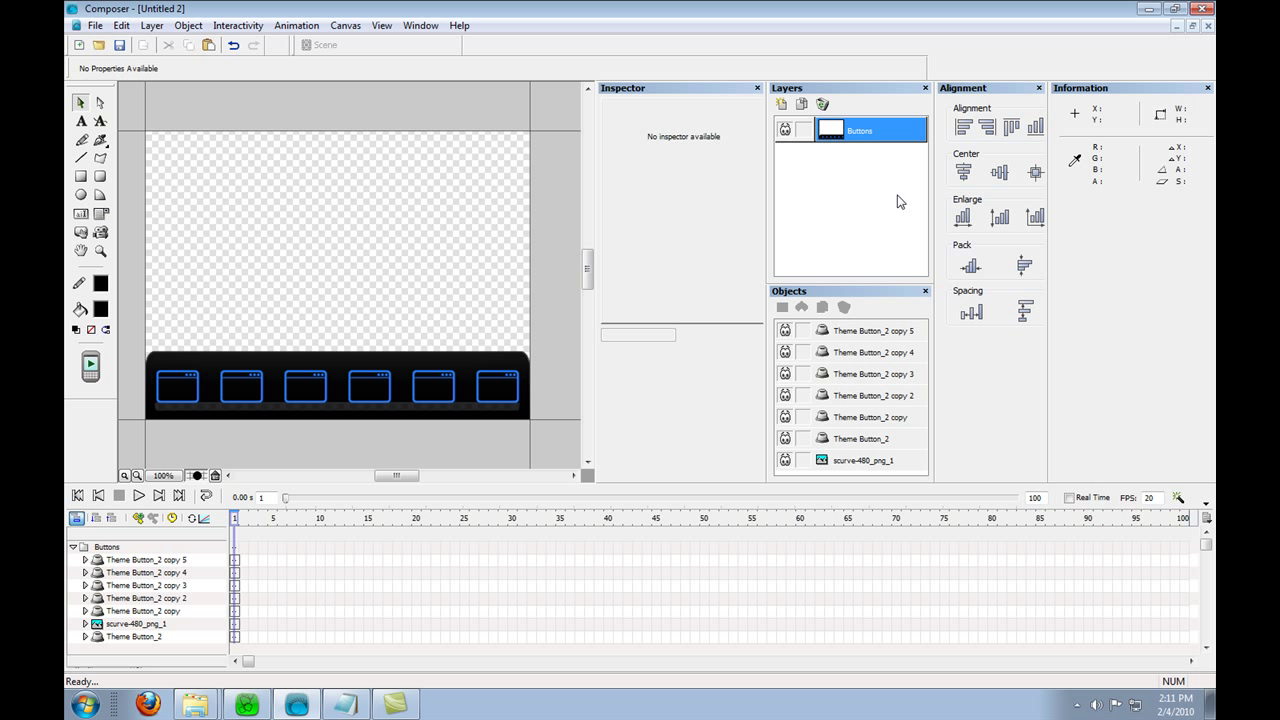
click(898, 440)
click(898, 440)
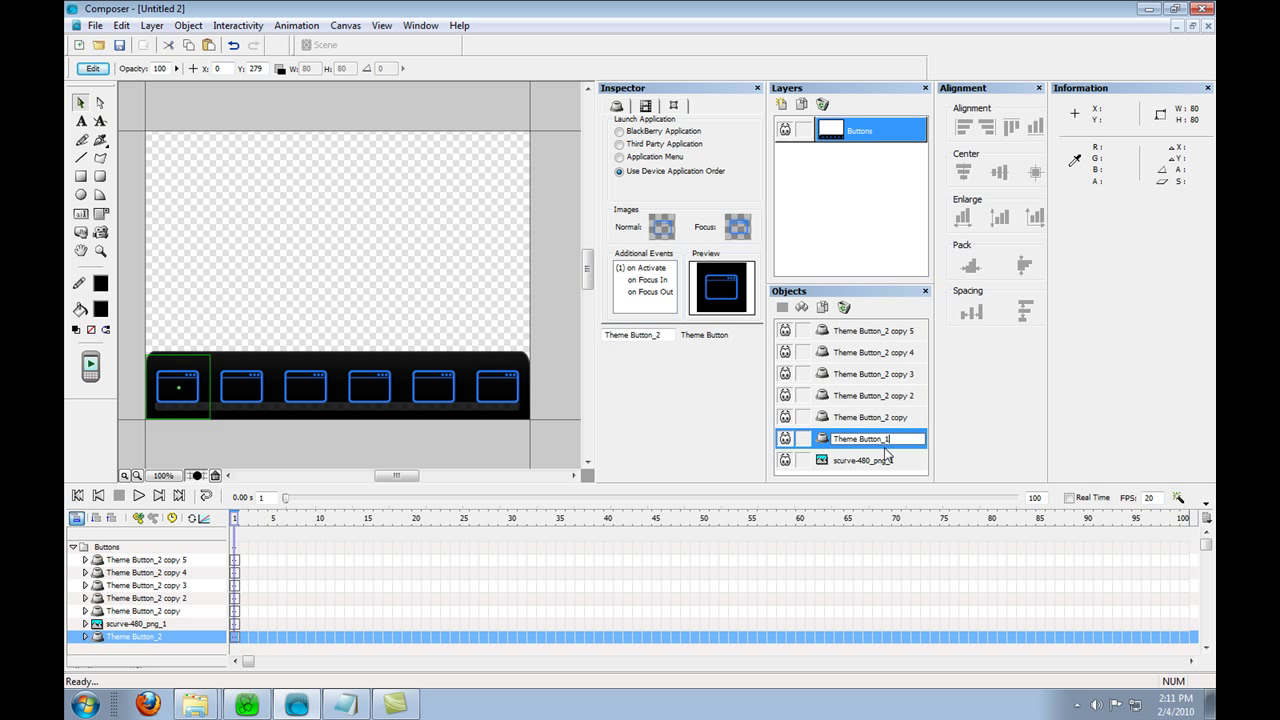
click(902, 417)
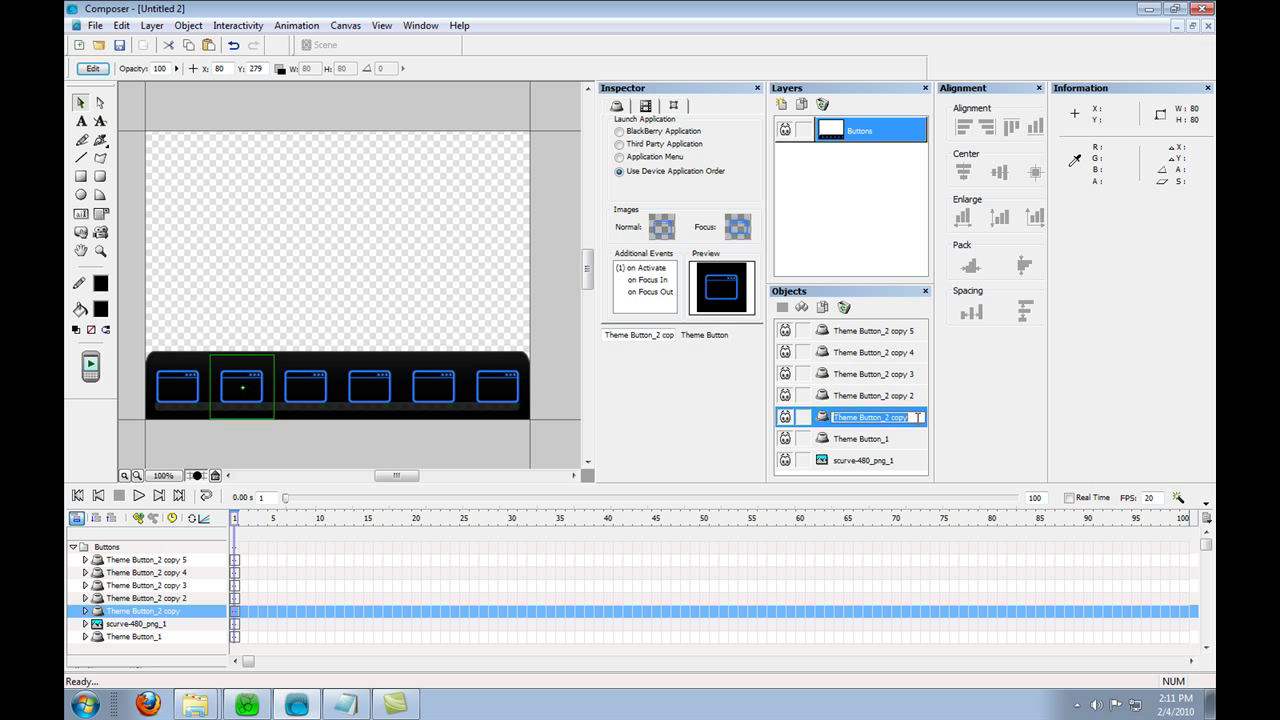
click(918, 418)
drag(918, 418, 893, 418)
text(3)
key(Return)
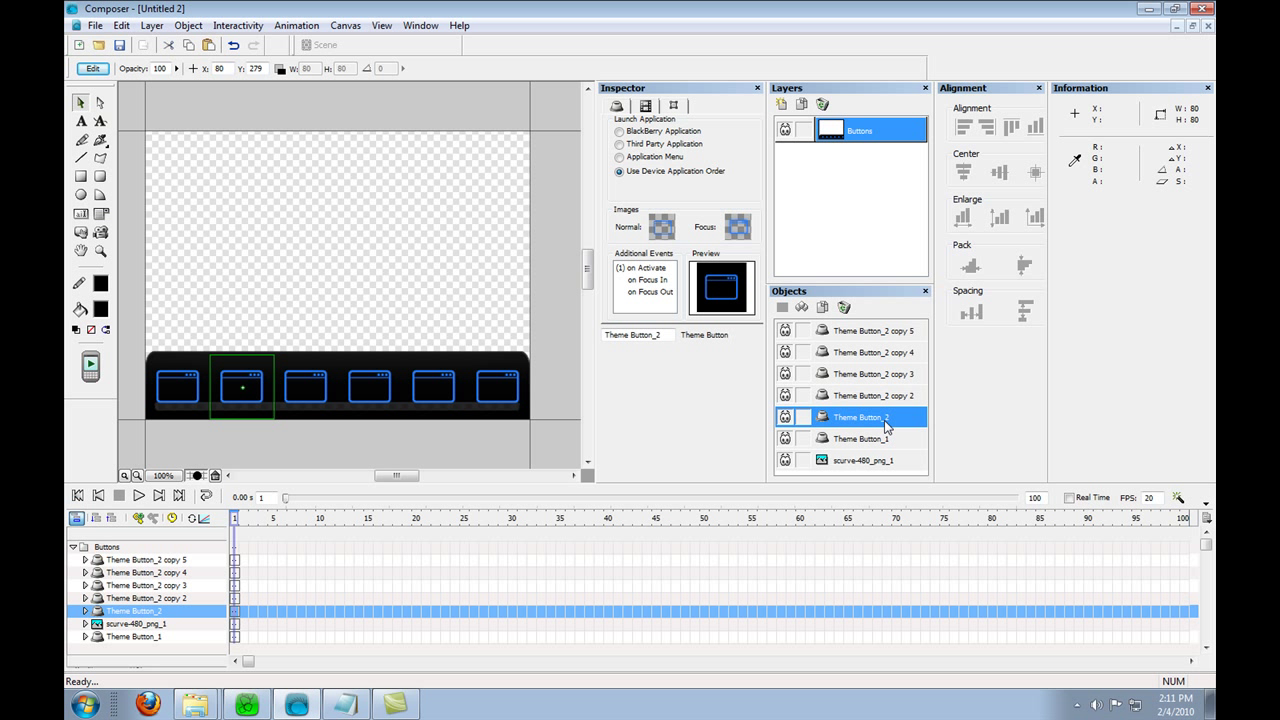
click(910, 396)
click(910, 396)
drag(921, 396, 889, 396)
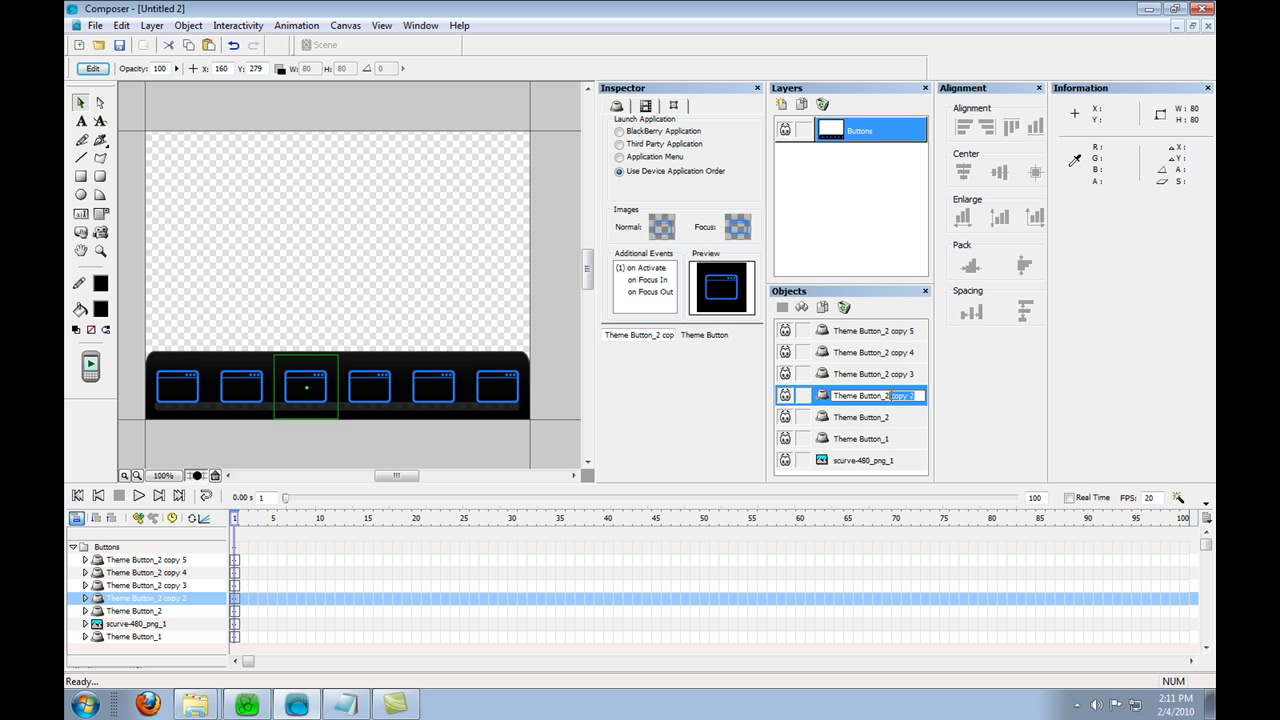
text(3)
key(Return)
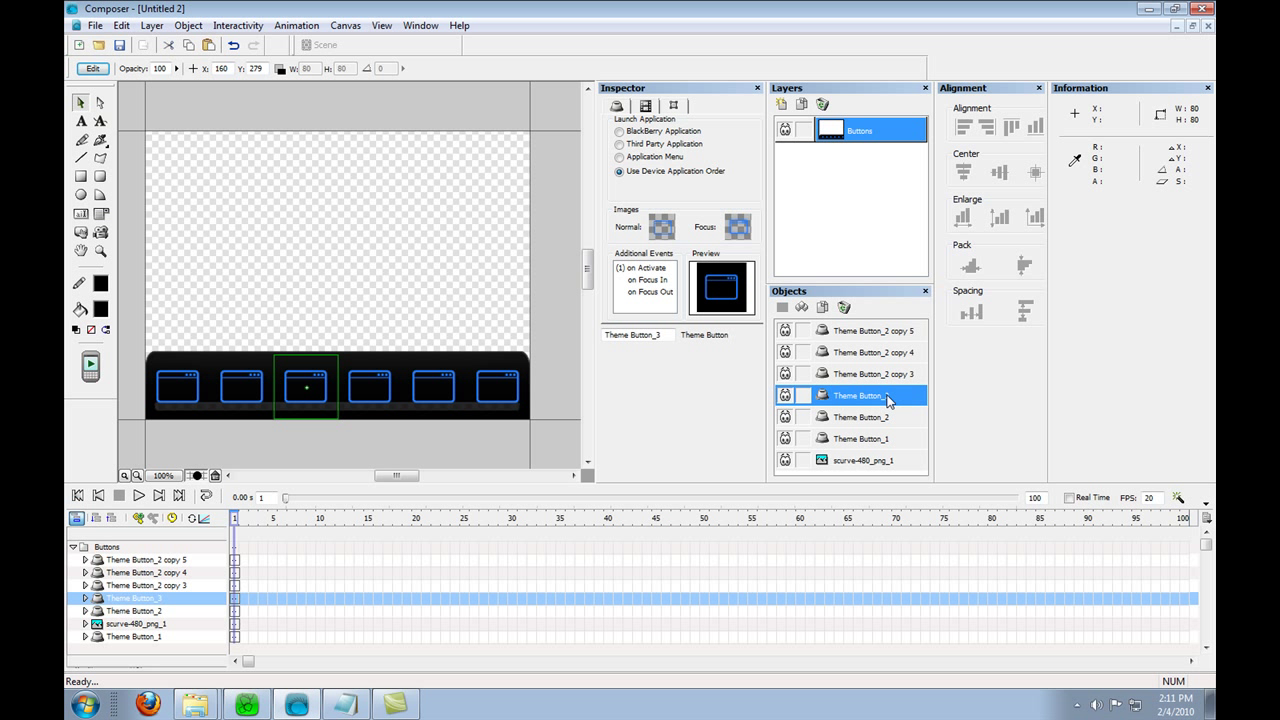
Step: Rename the remaining copies Theme Button_4, Theme Button_5 and Theme Button_6
double_click(886, 374)
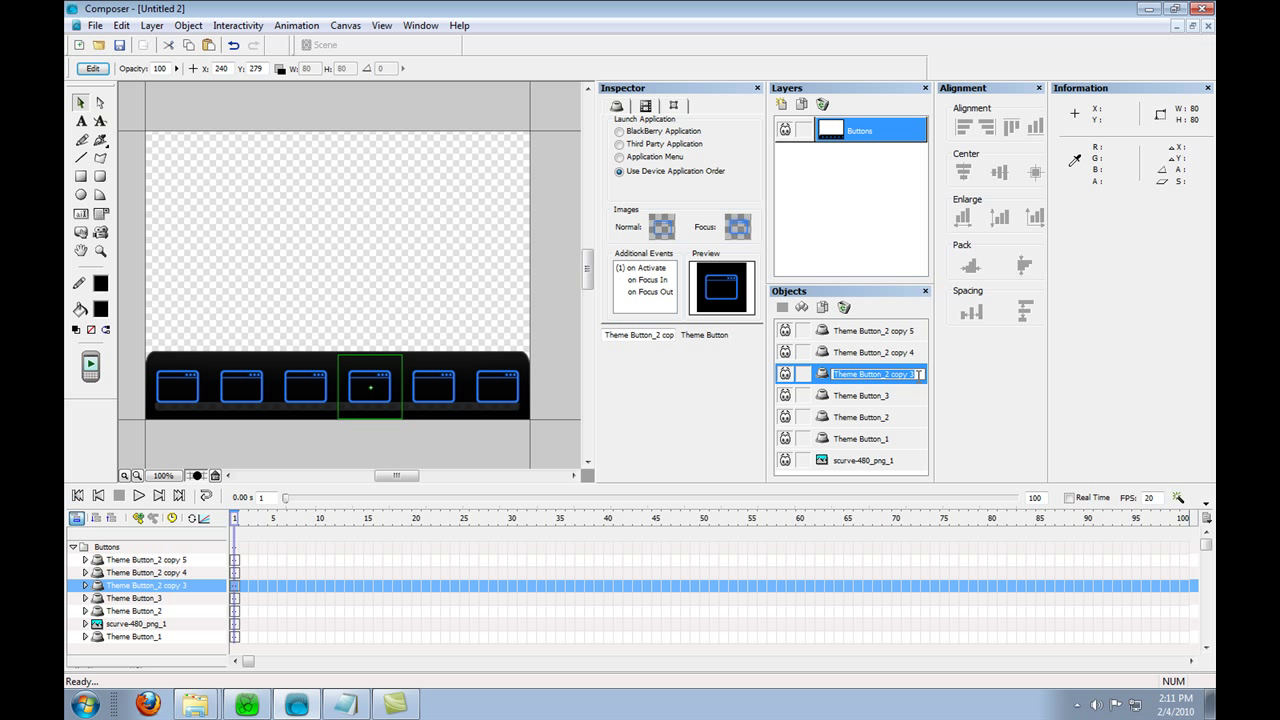
drag(918, 374, 882, 374)
text(4)
key(Return)
double_click(889, 357)
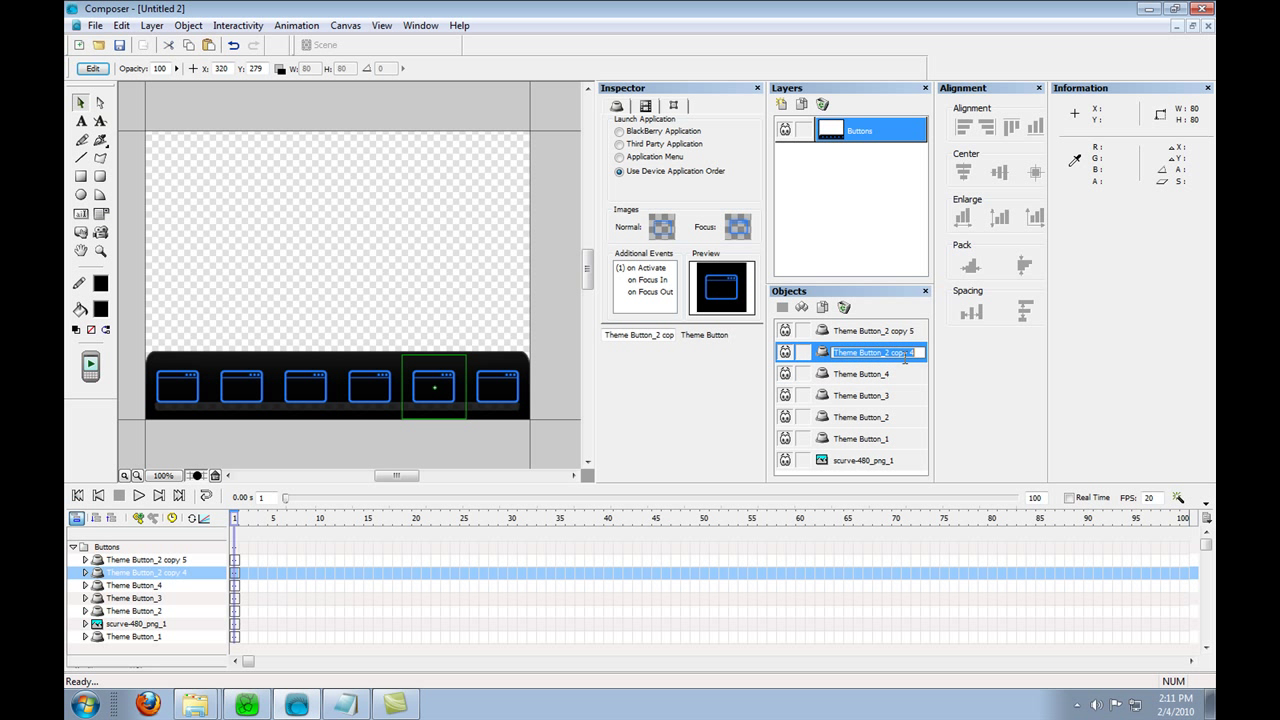
drag(919, 352, 885, 352)
text(5)
key(Return)
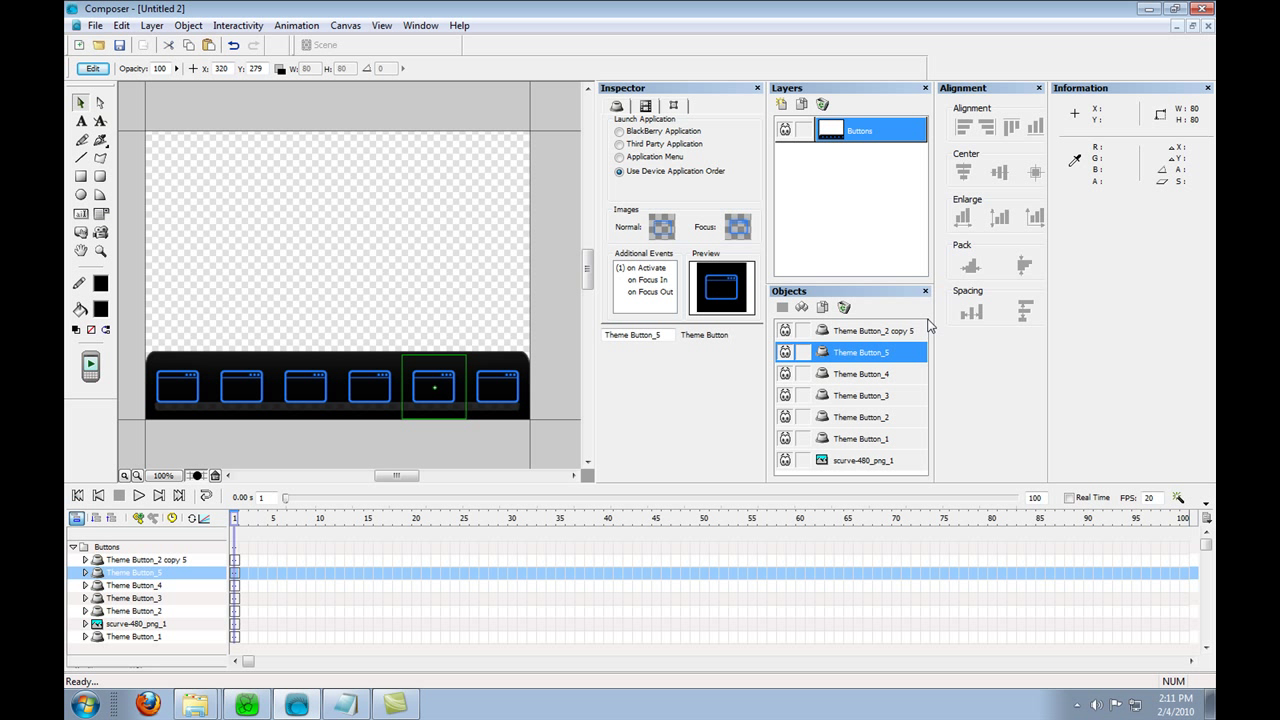
click(900, 330)
click(912, 330)
drag(914, 330, 887, 330)
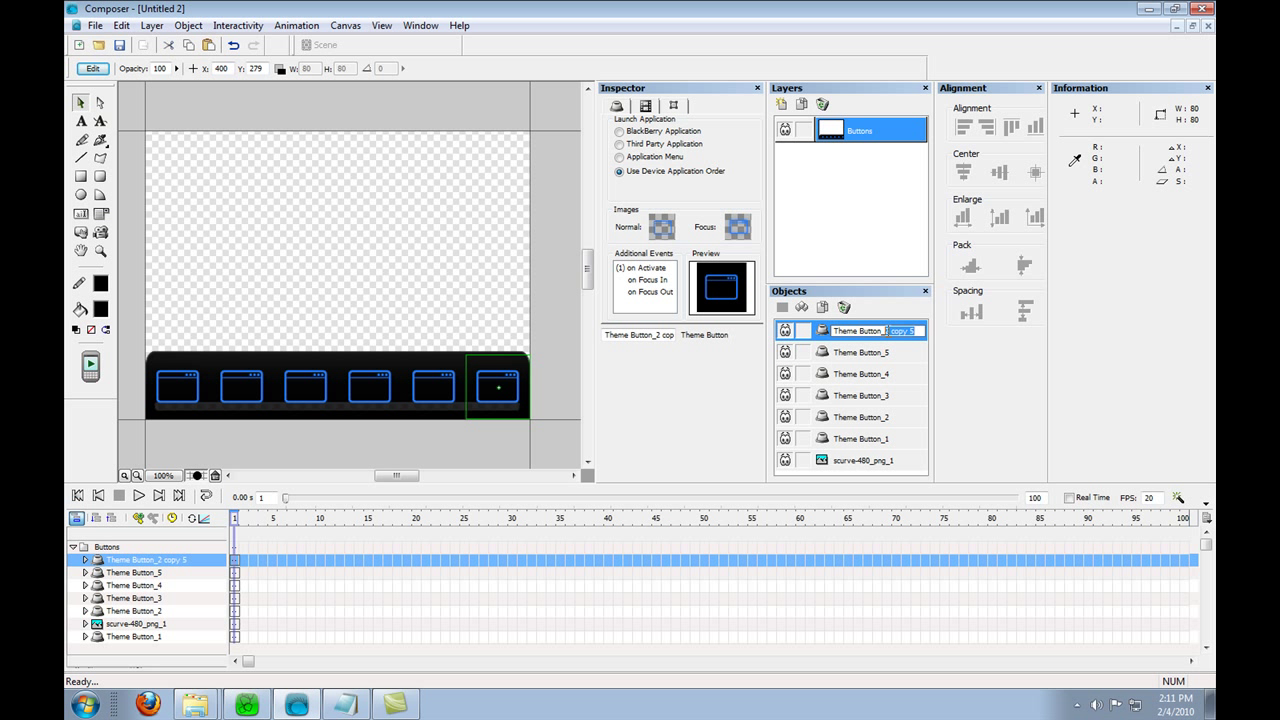
text(6)
key(Return)
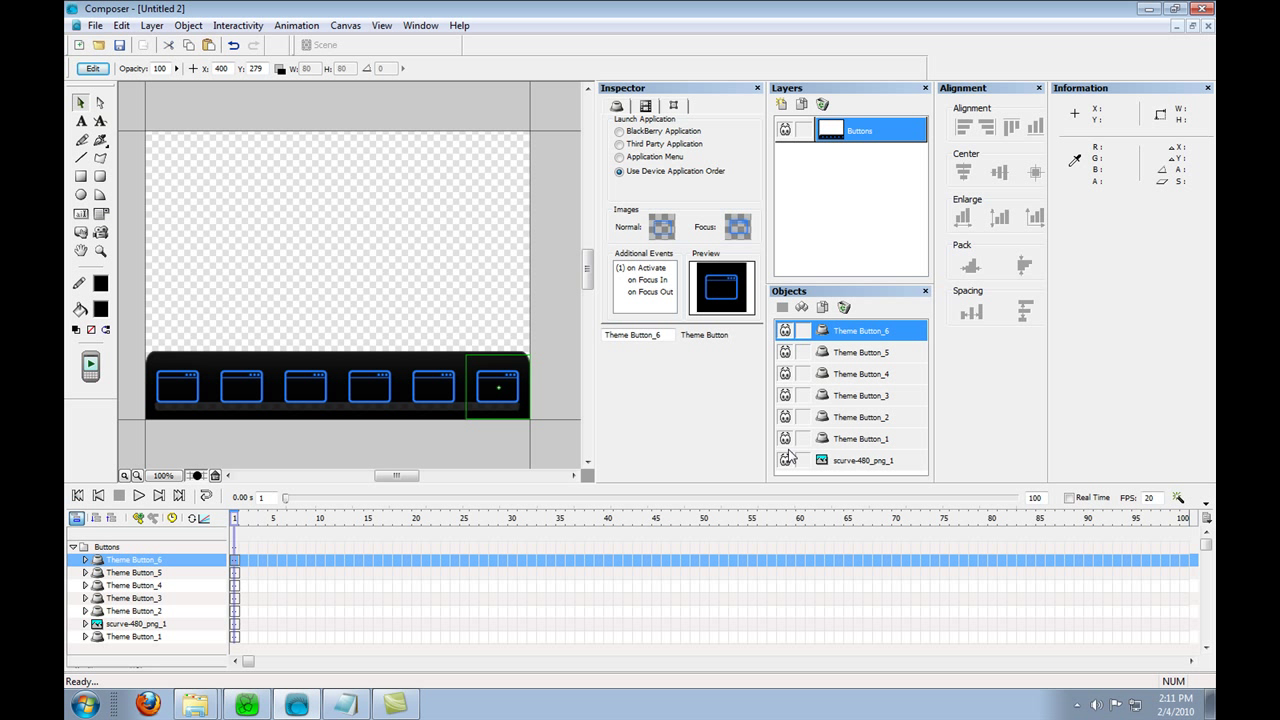
click(357, 209)
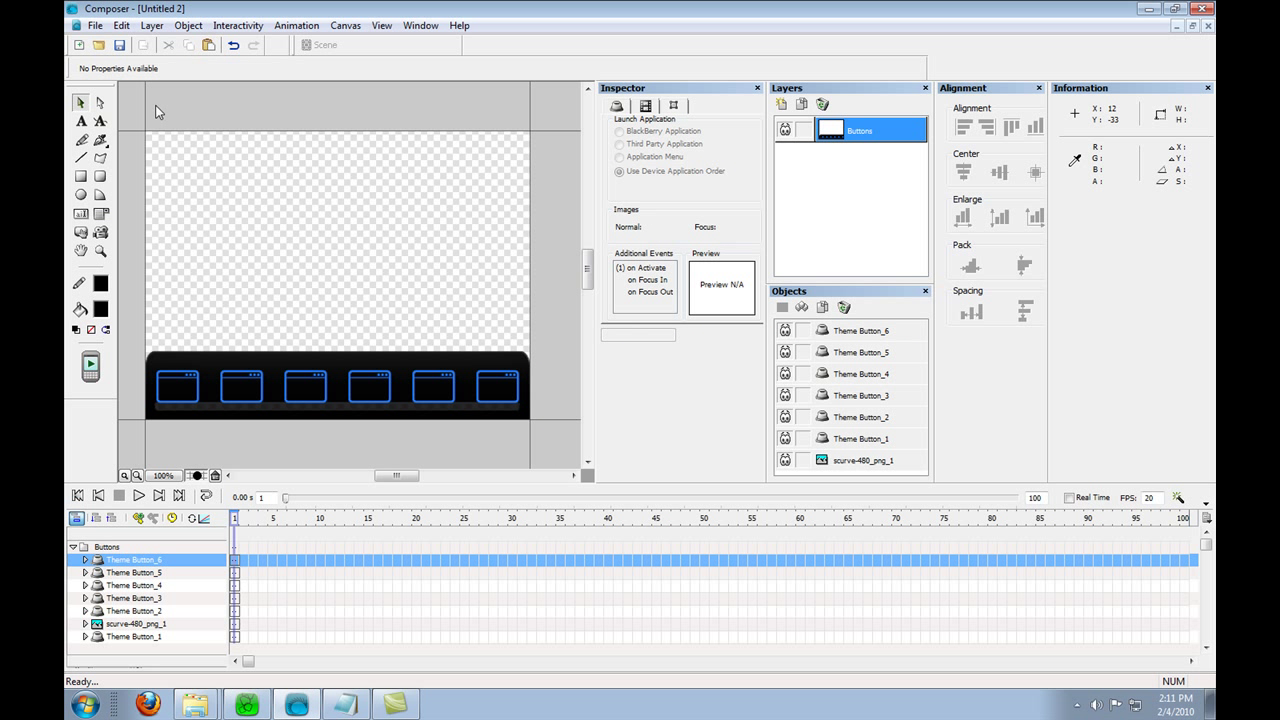
click(119, 45)
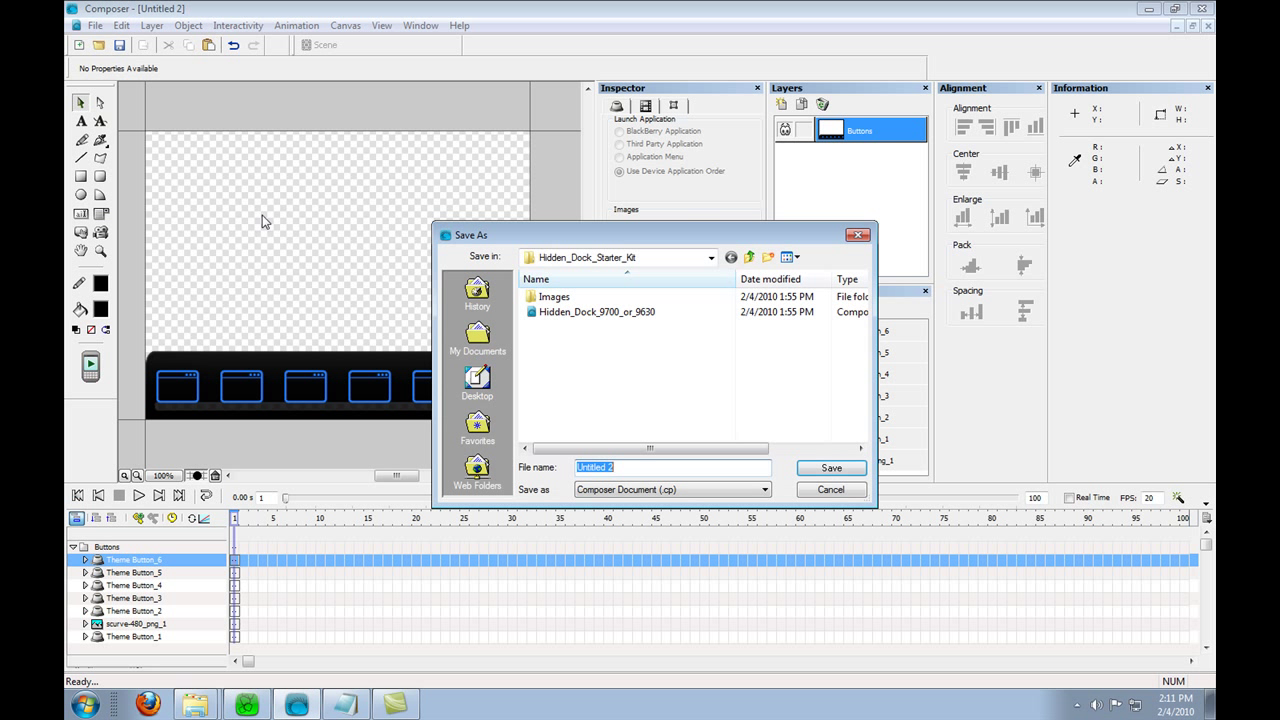
click(547, 318)
click(808, 470)
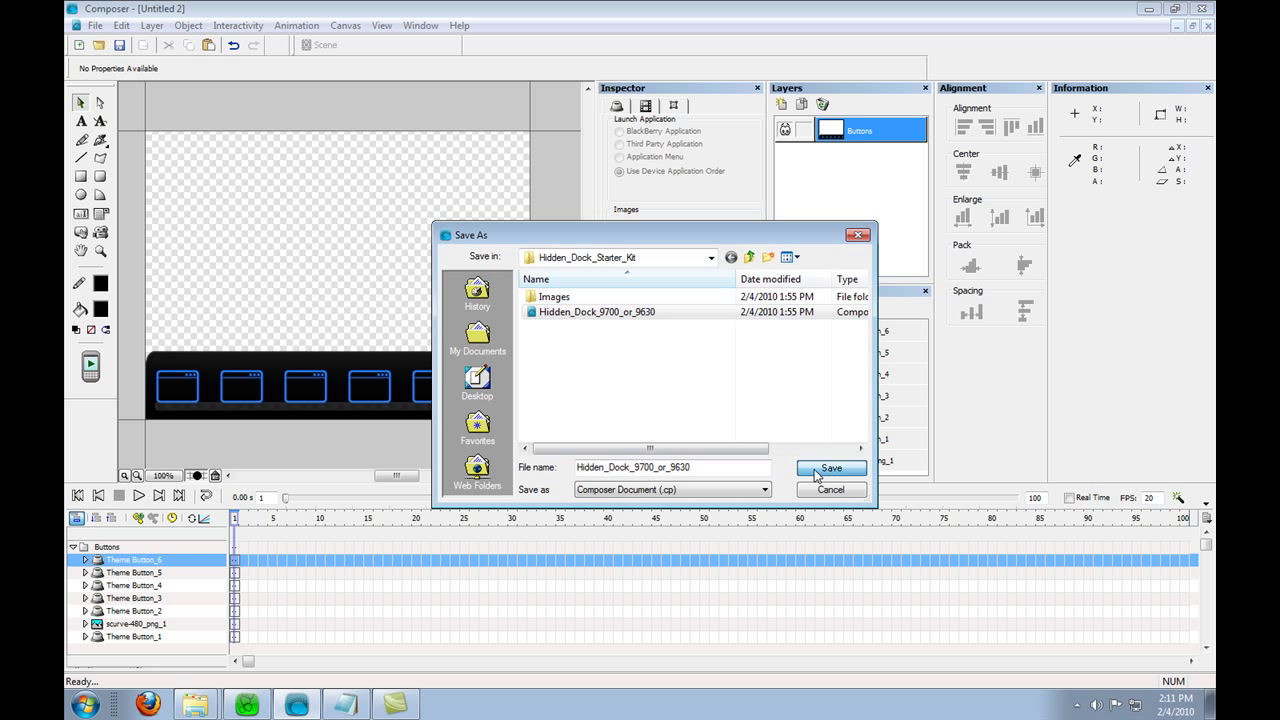
click(679, 357)
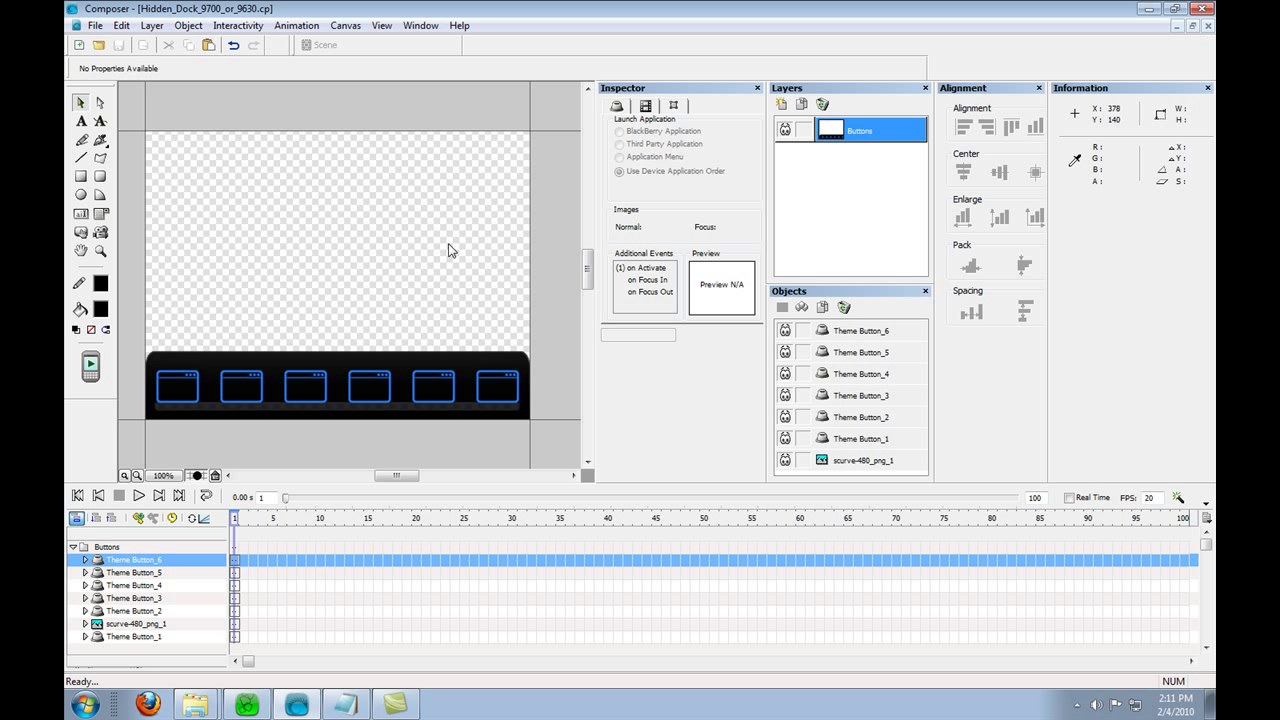
click(95, 25)
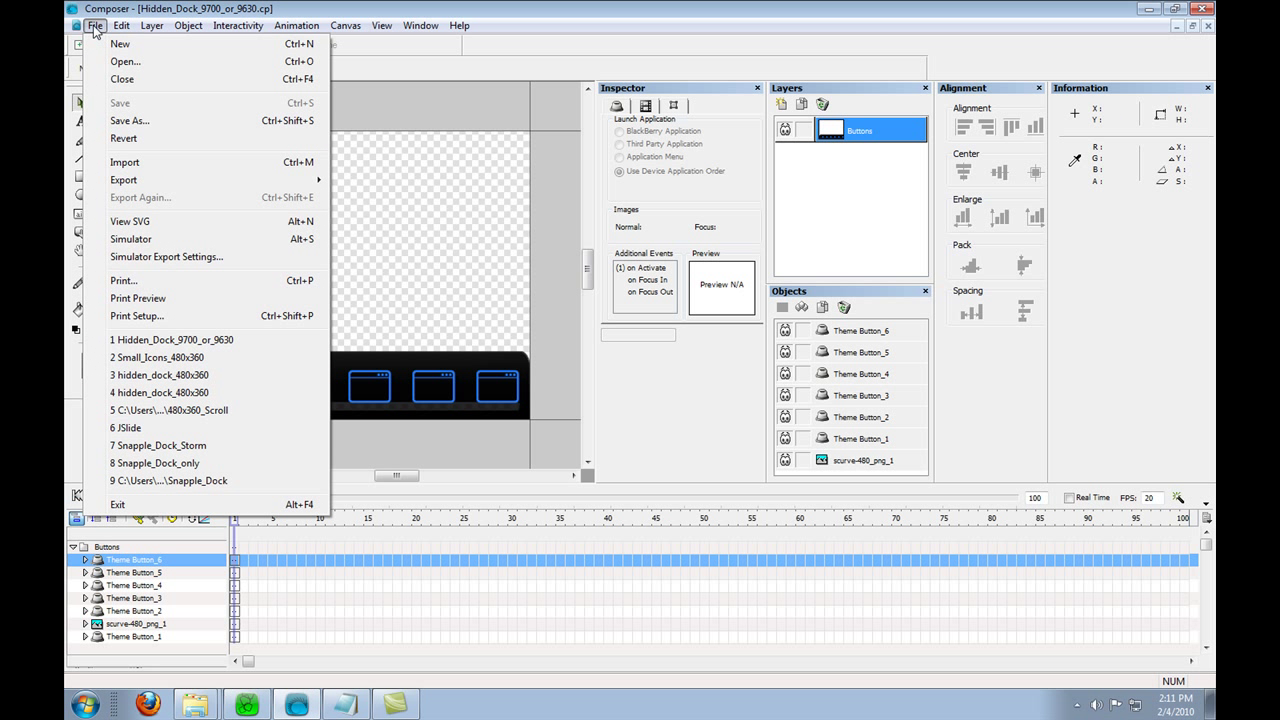
mouse_move(130, 182)
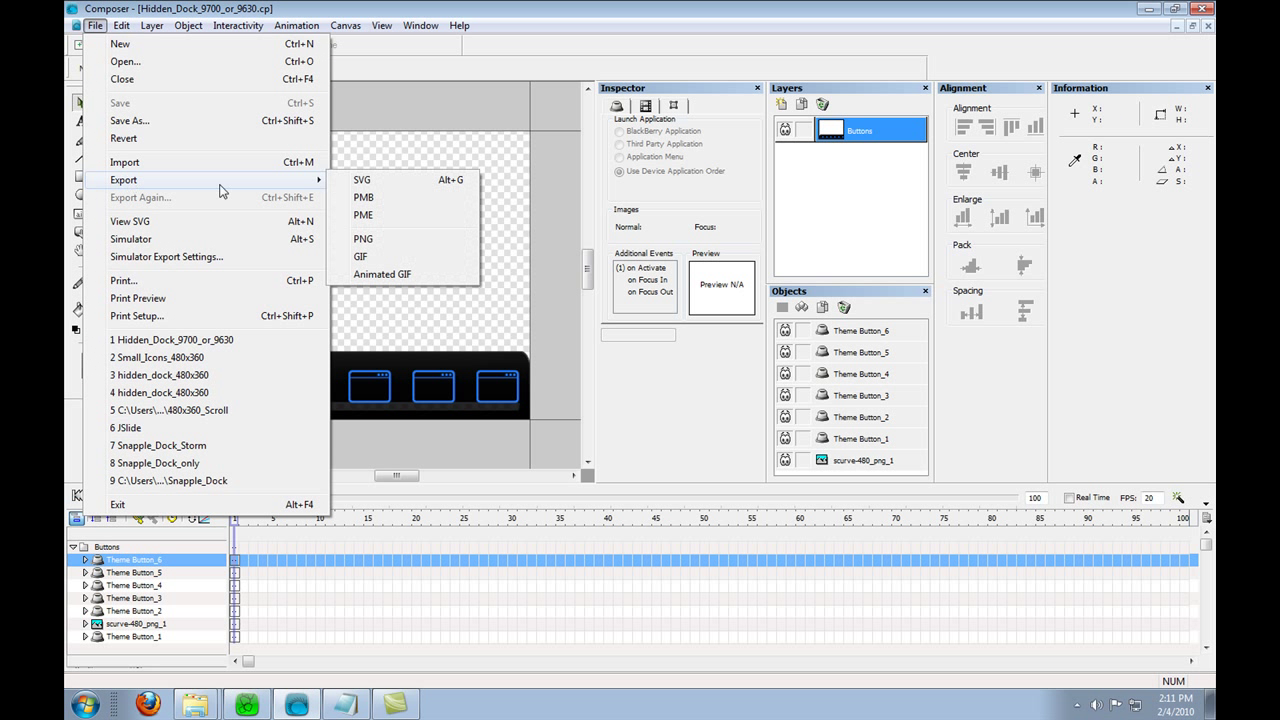
click(364, 183)
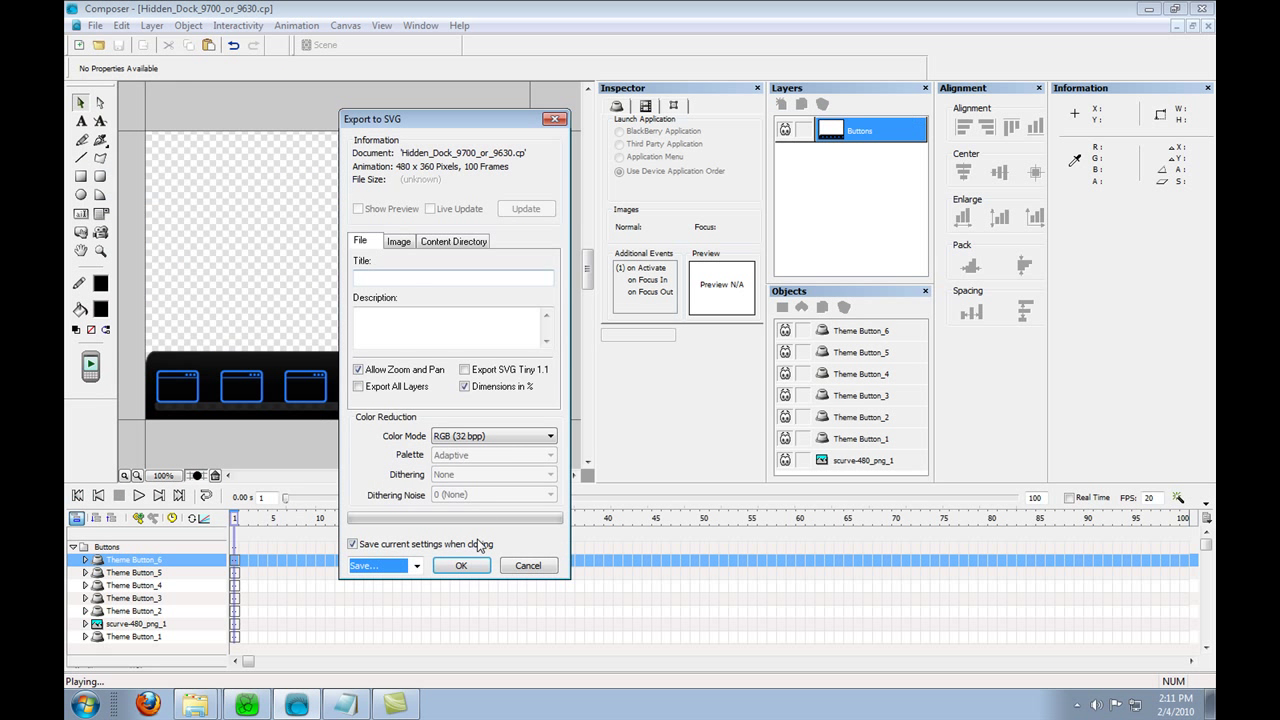
click(462, 566)
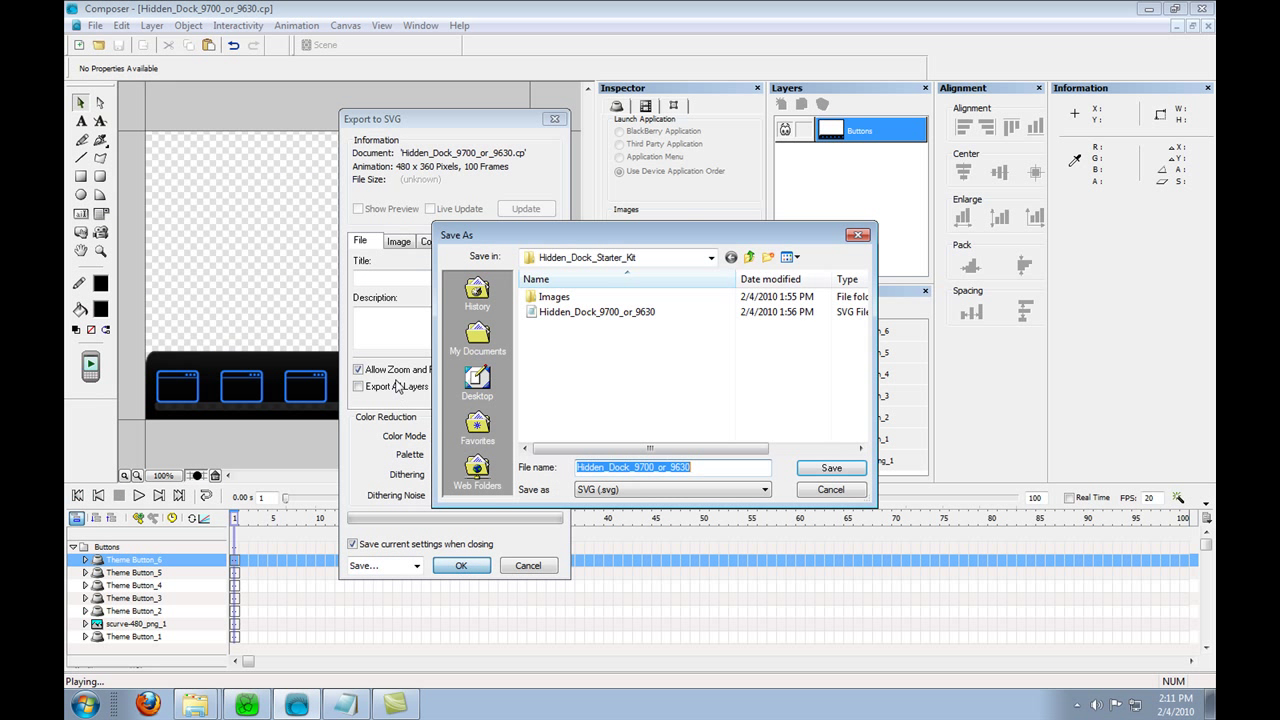
click(818, 470)
click(688, 358)
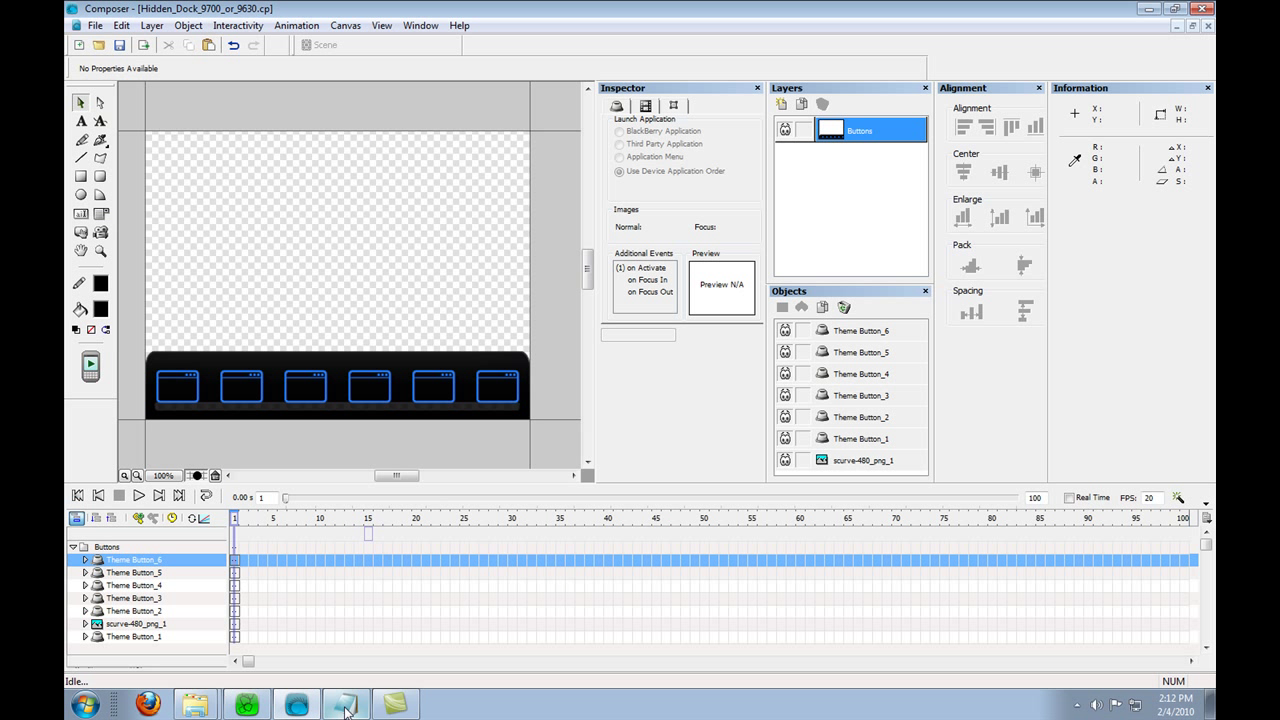
mouse_move(346, 710)
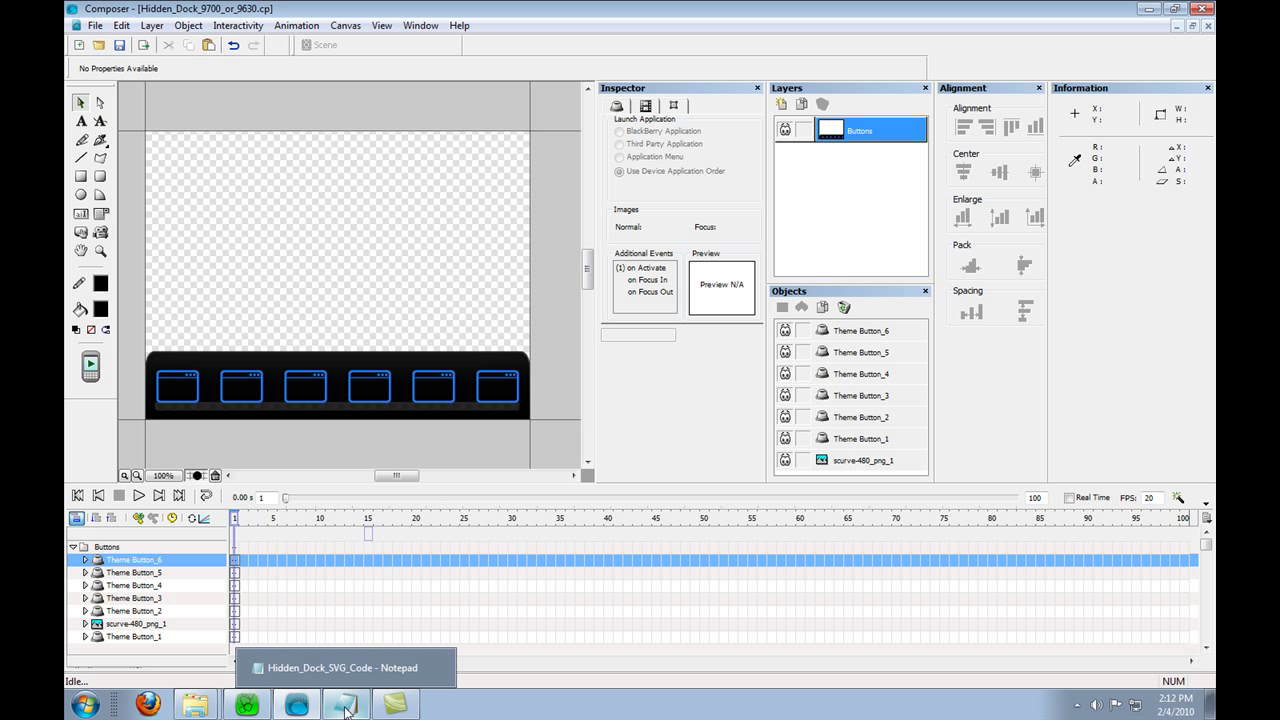
Step: Close the Hidden_Dock_9700_or_9630 document, choosing Yes to save changes
click(1206, 10)
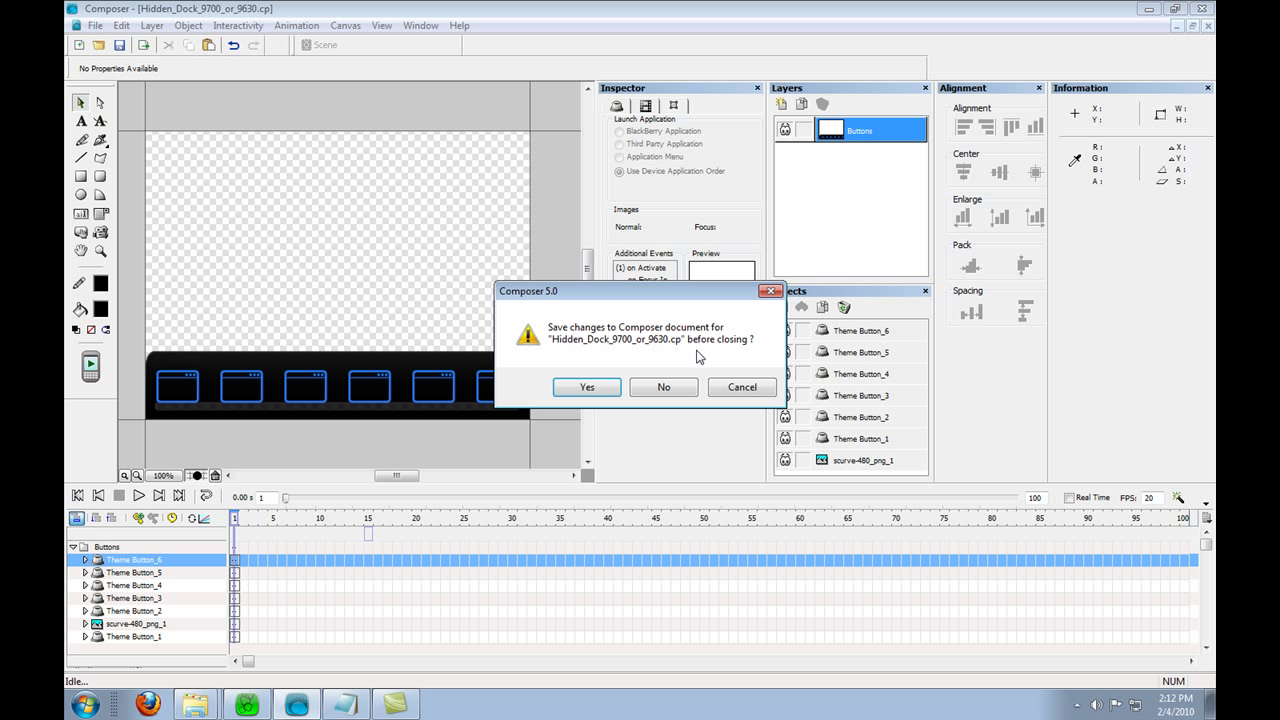
click(605, 389)
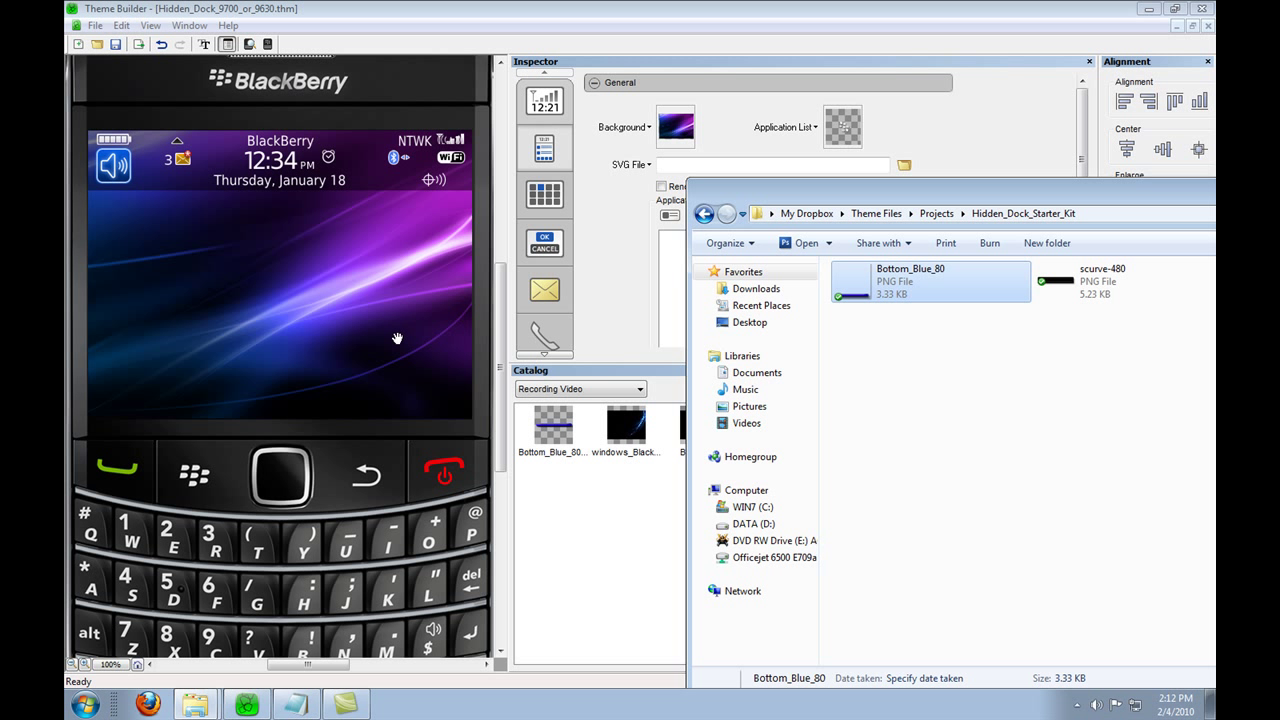
Step: Minimize one starter kit Explorer window and restore the other, showing the new Hidden_Dock_9700_or_9630 SVG
drag(850, 192, 545, 245)
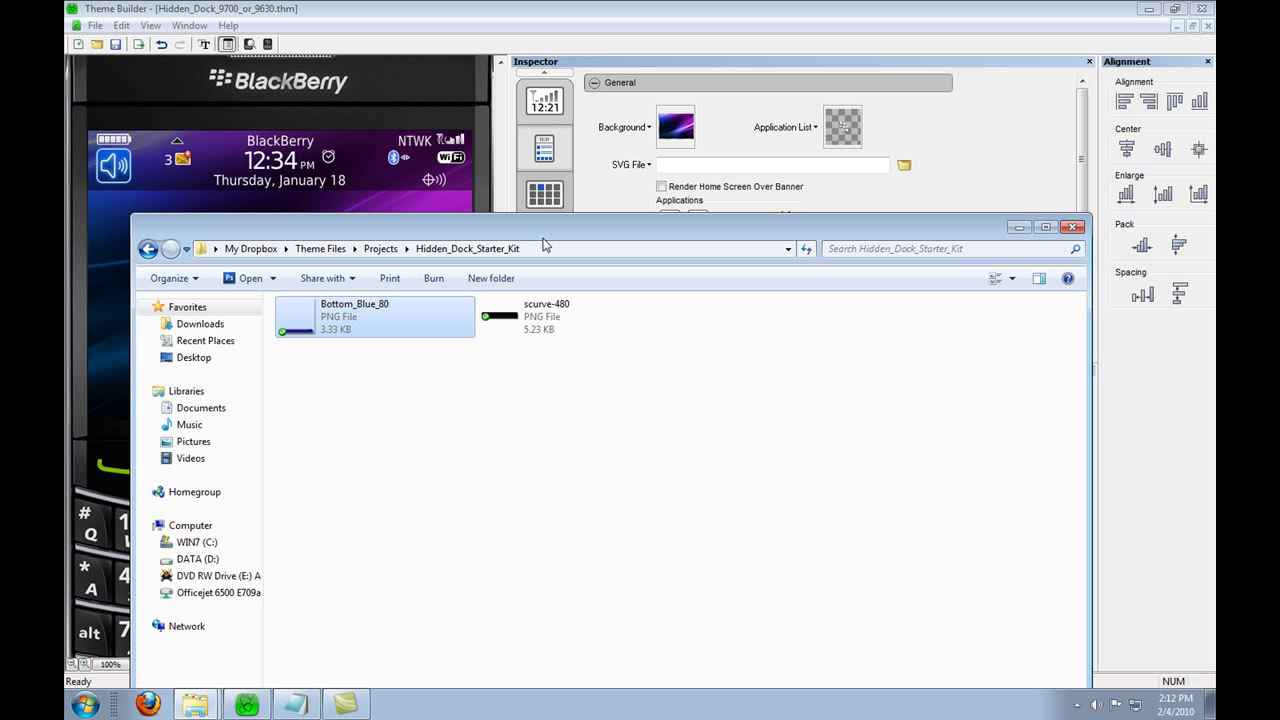
click(1019, 227)
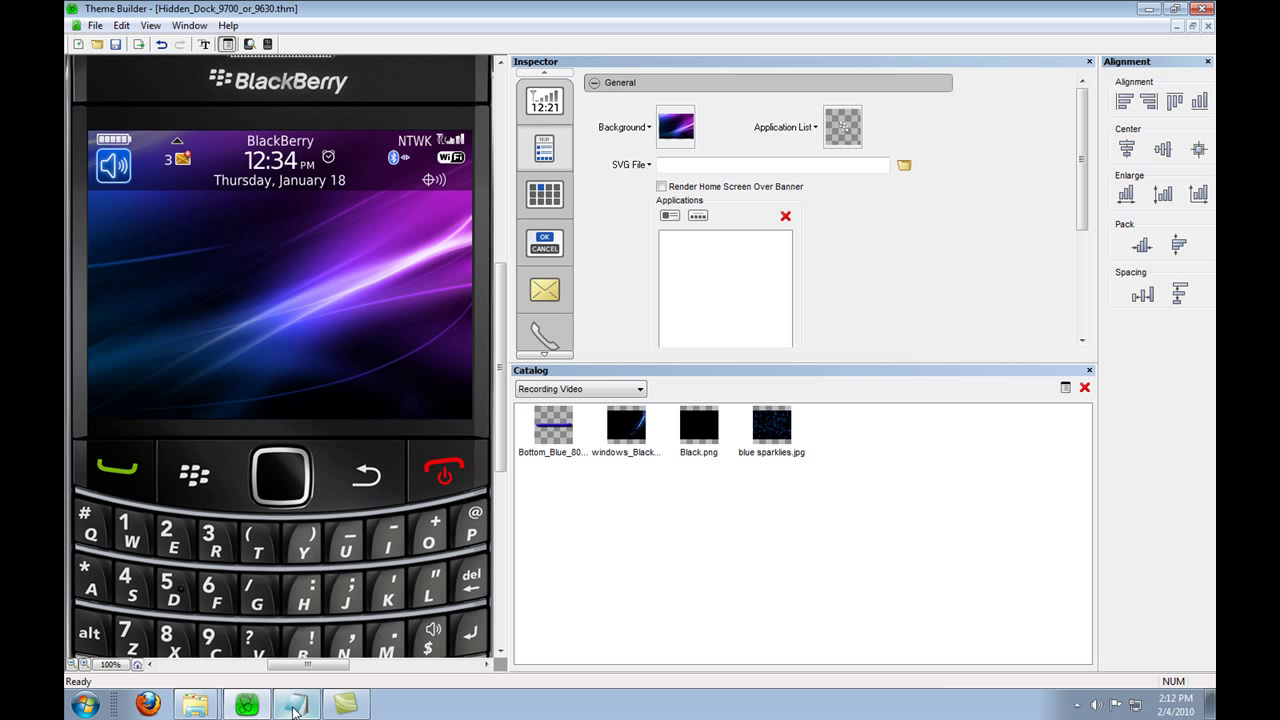
mouse_move(203, 712)
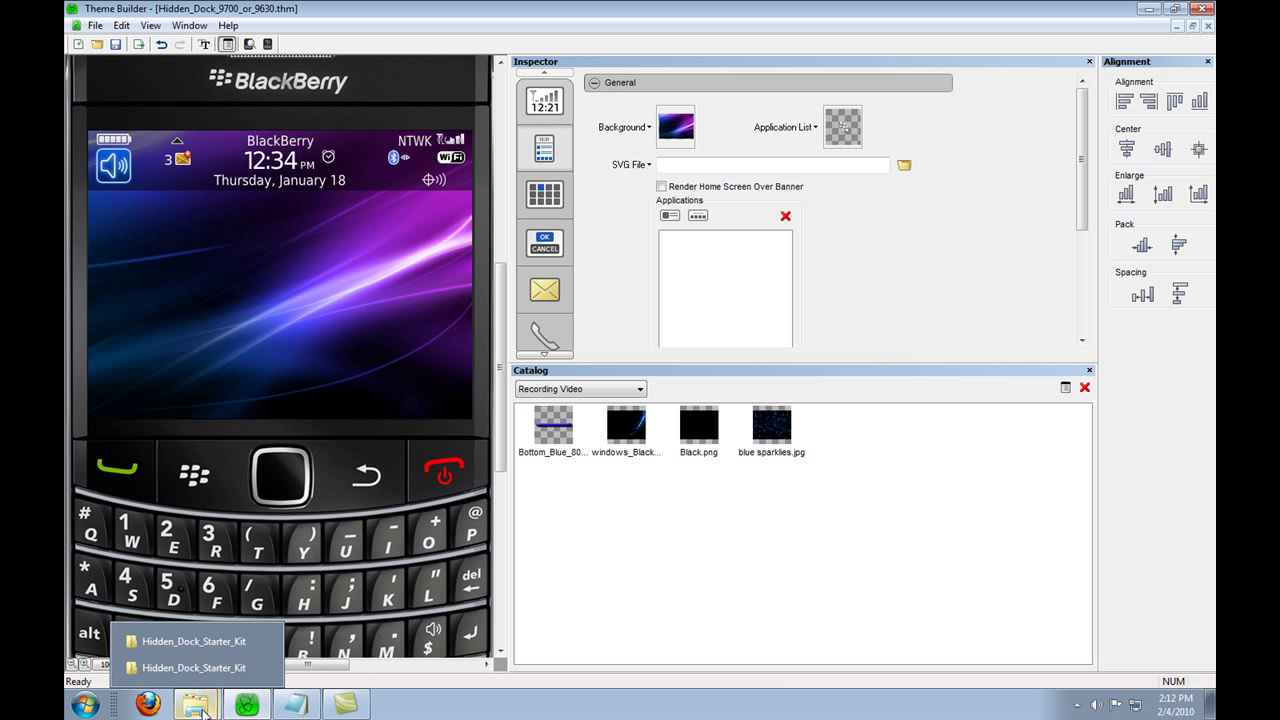
click(224, 676)
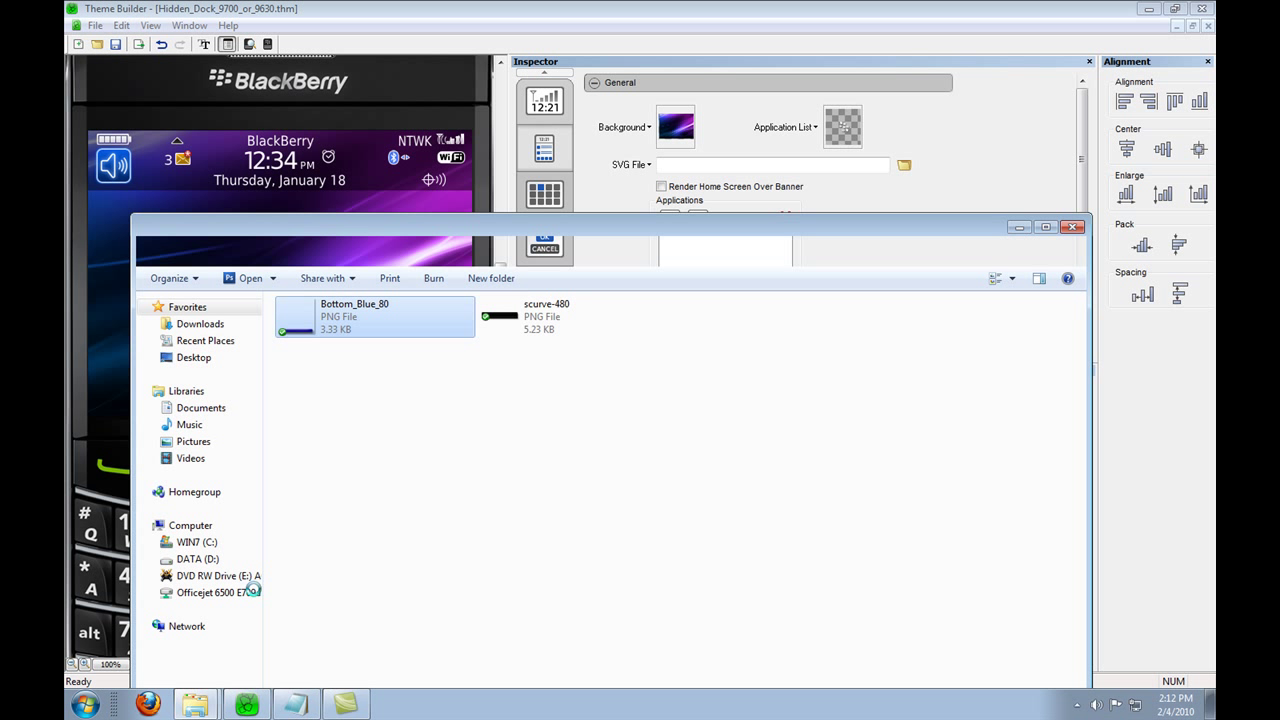
click(1018, 228)
mouse_move(187, 710)
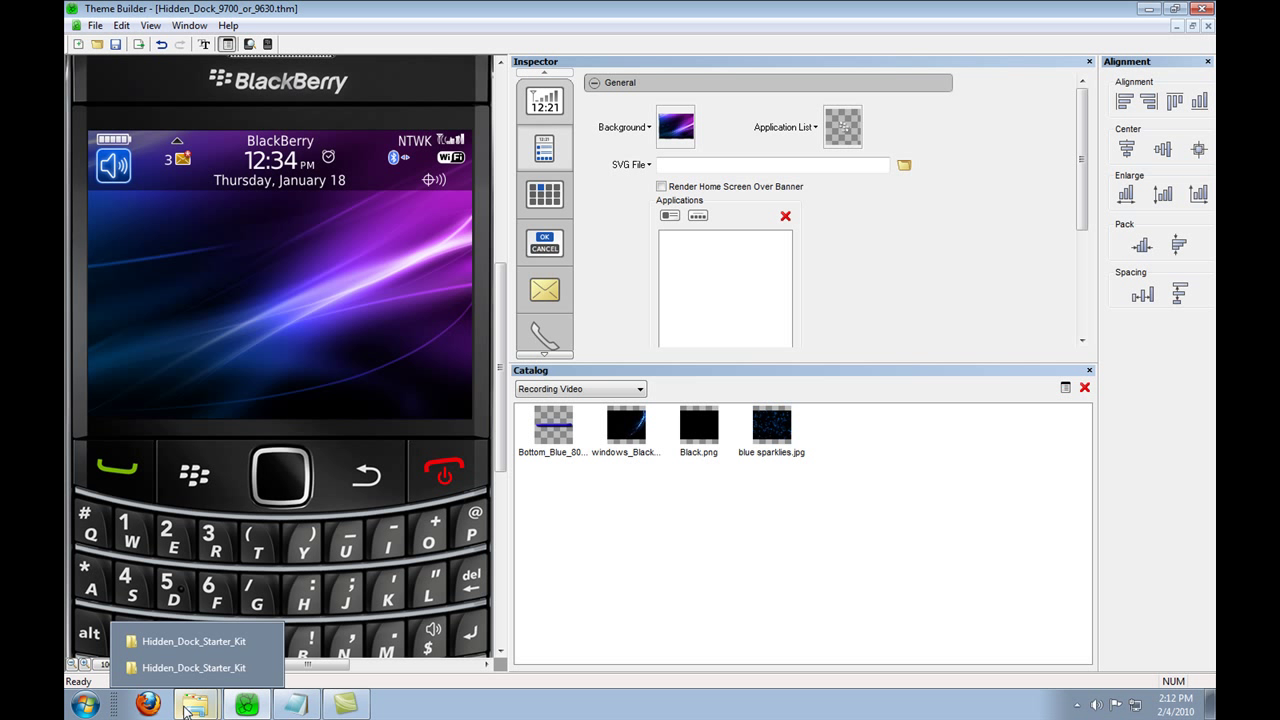
click(204, 641)
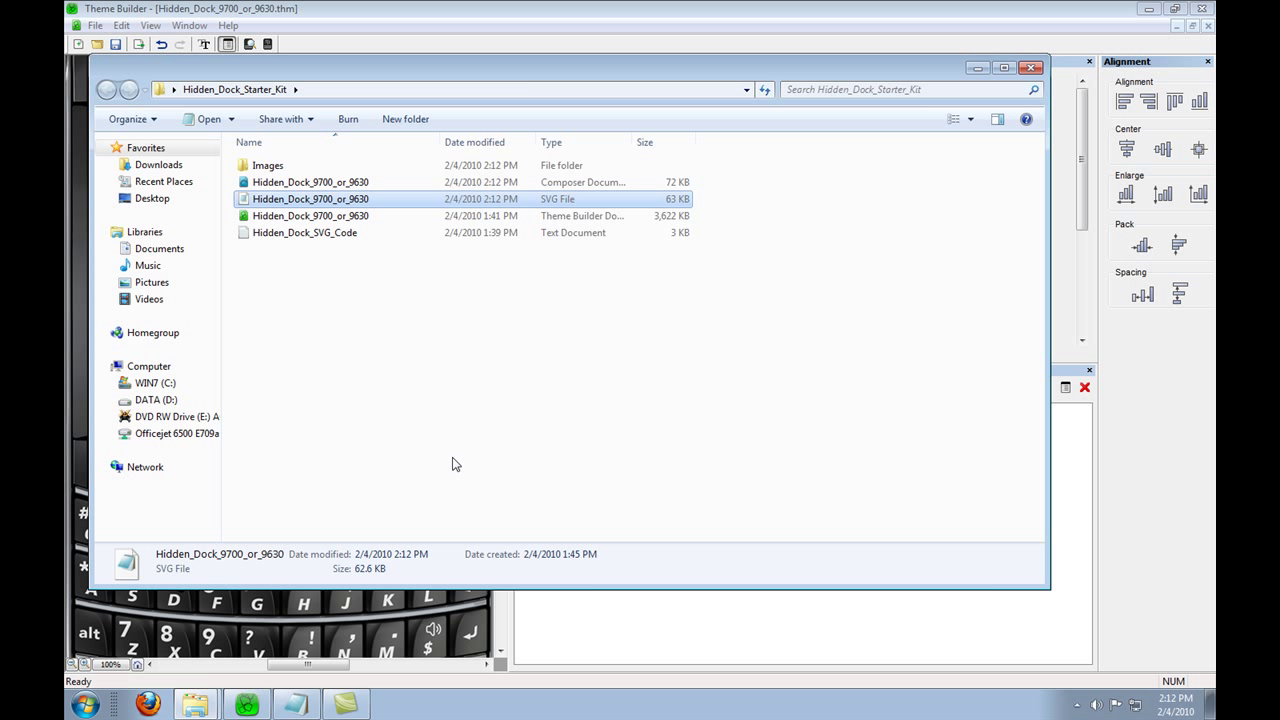
Step: Open the Hidden_Dock_9700_or_9630 SVG in Notepad and maximize the window
double_click(289, 204)
drag(482, 127, 457, 53)
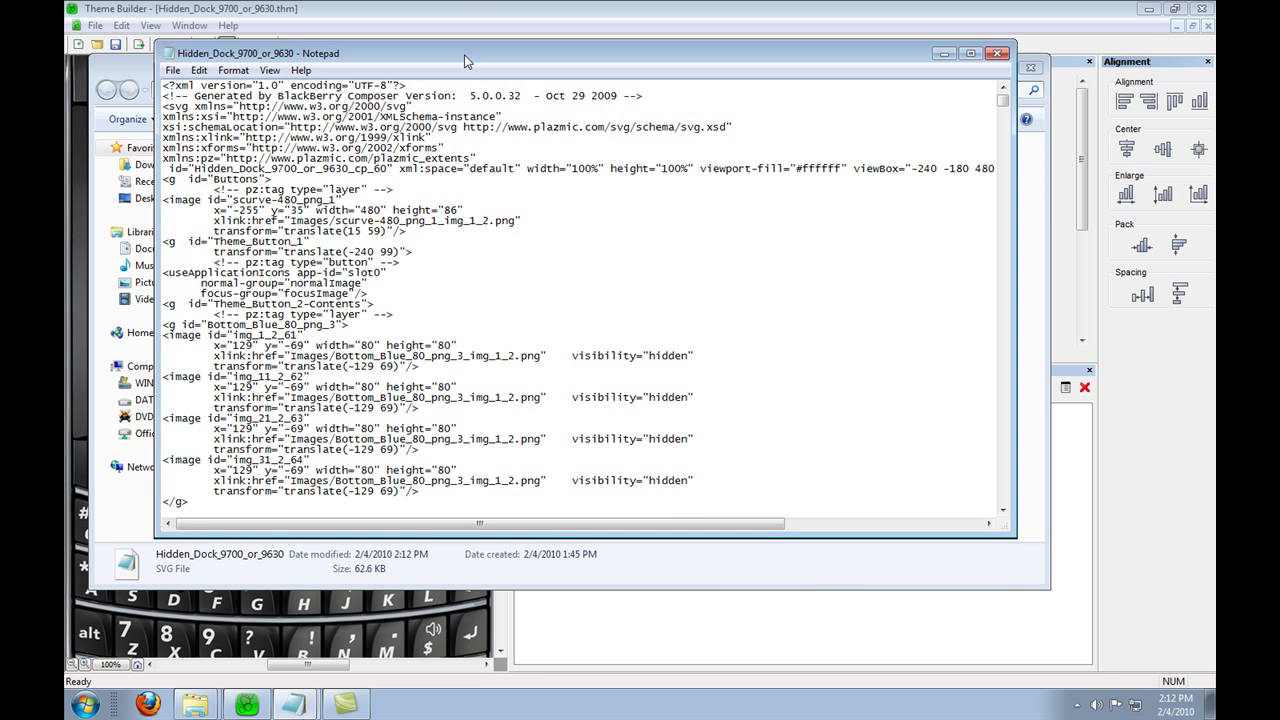
key(super+Up)
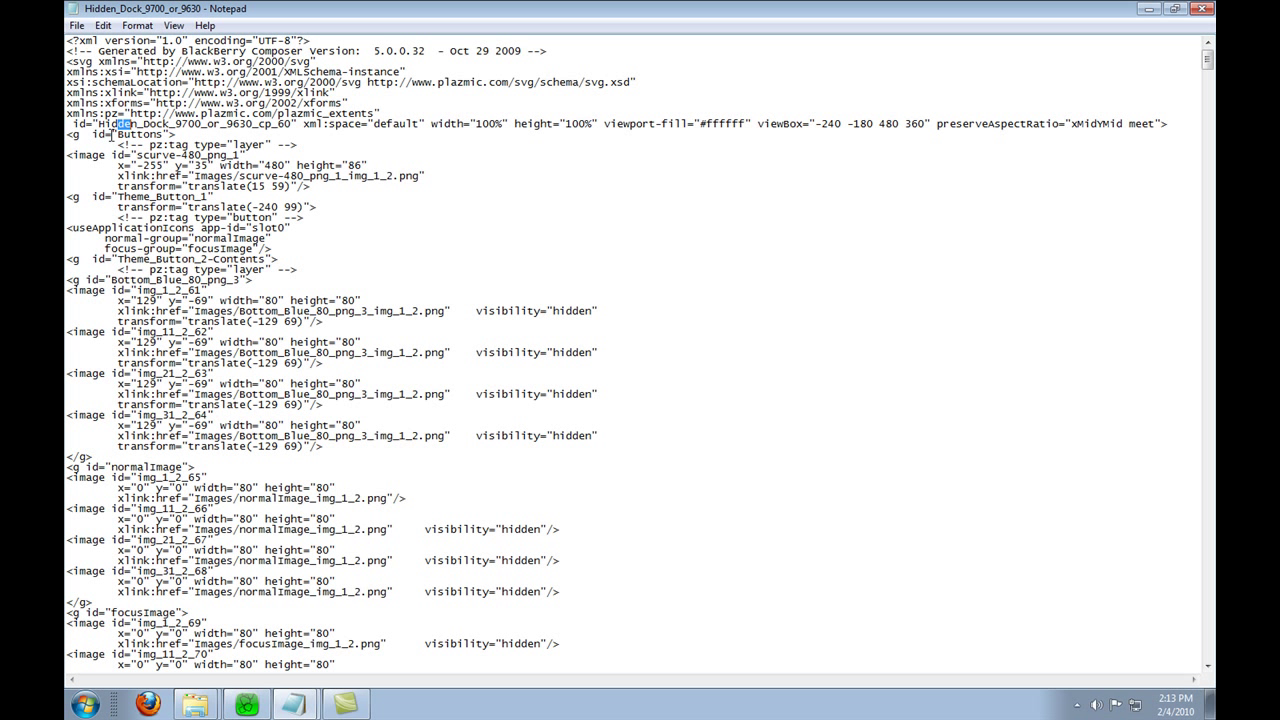
drag(117, 134, 157, 134)
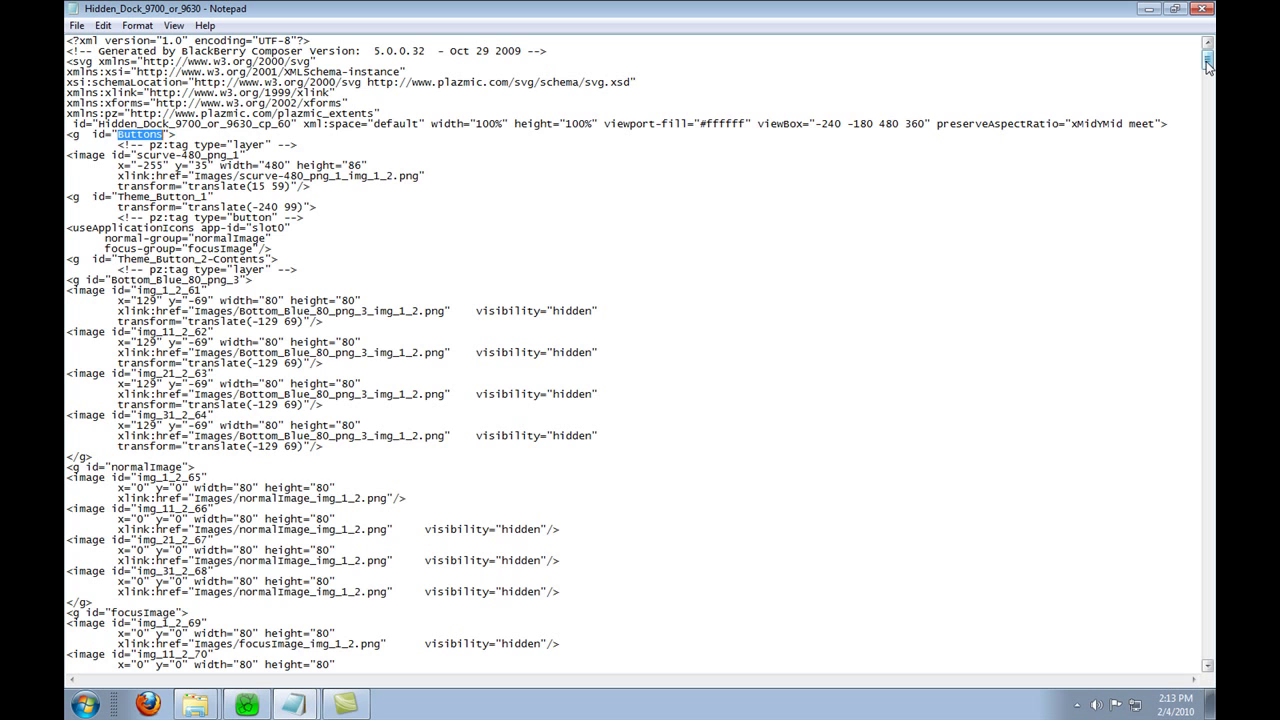
Step: Insert two blank lines after the last /> before the closing </svg> tag
drag(1207, 66, 1207, 648)
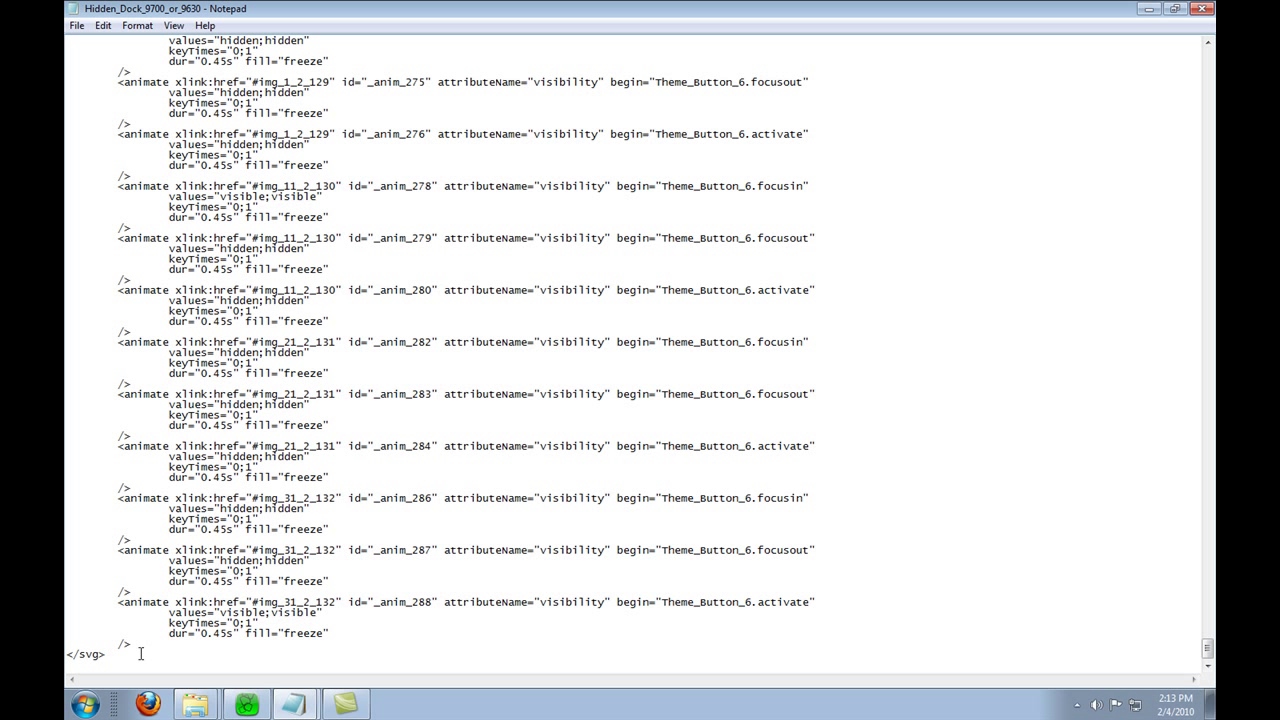
key(shift+Up)
key(shift+Up)
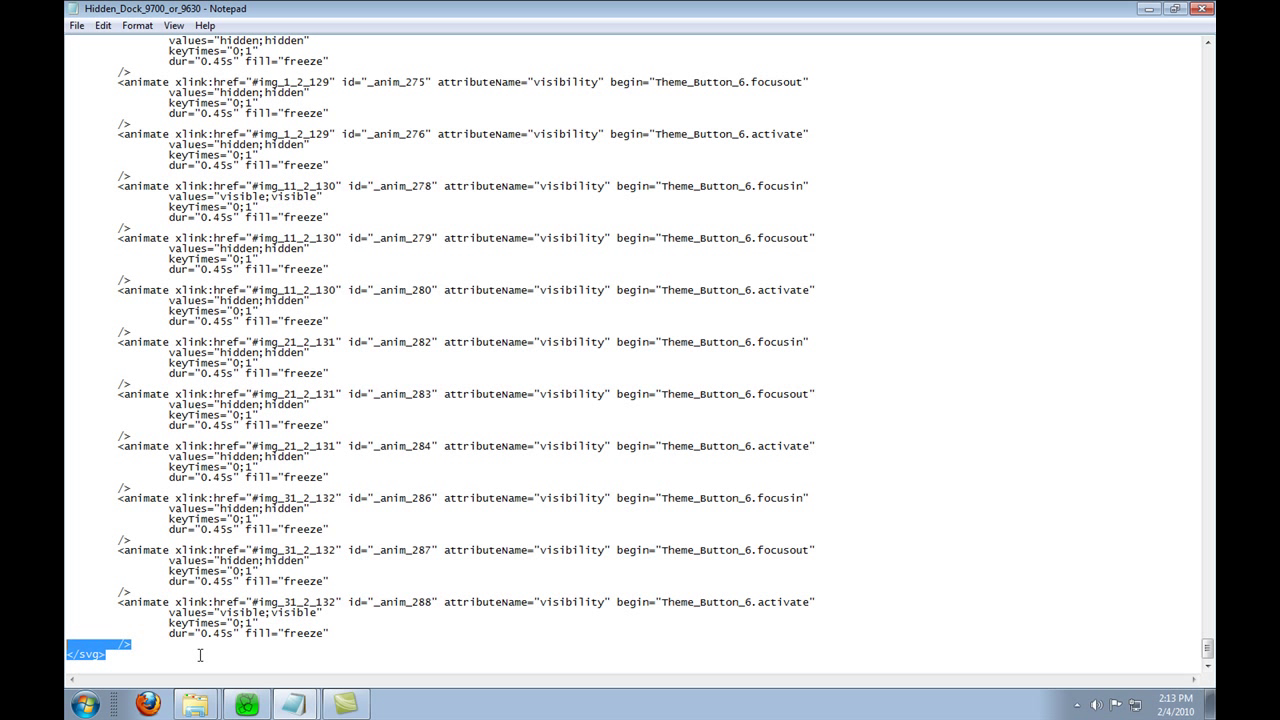
click(153, 645)
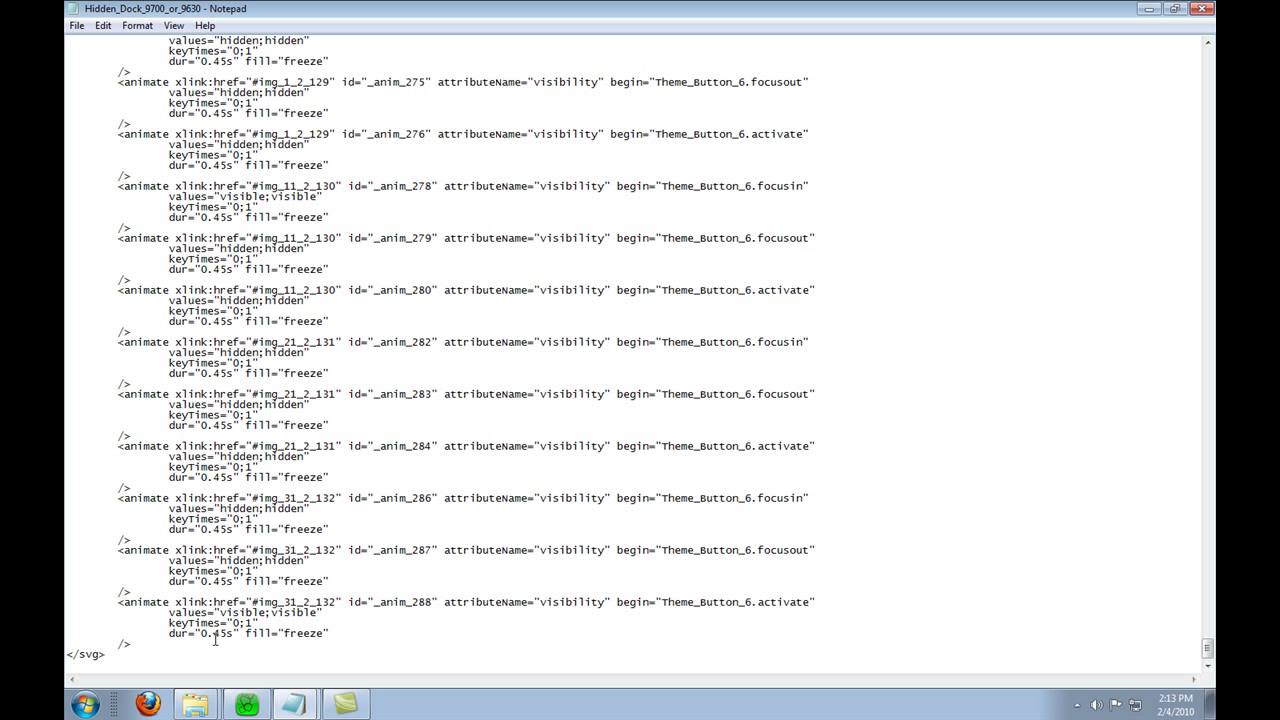
key(Return)
key(Return)
key(Return)
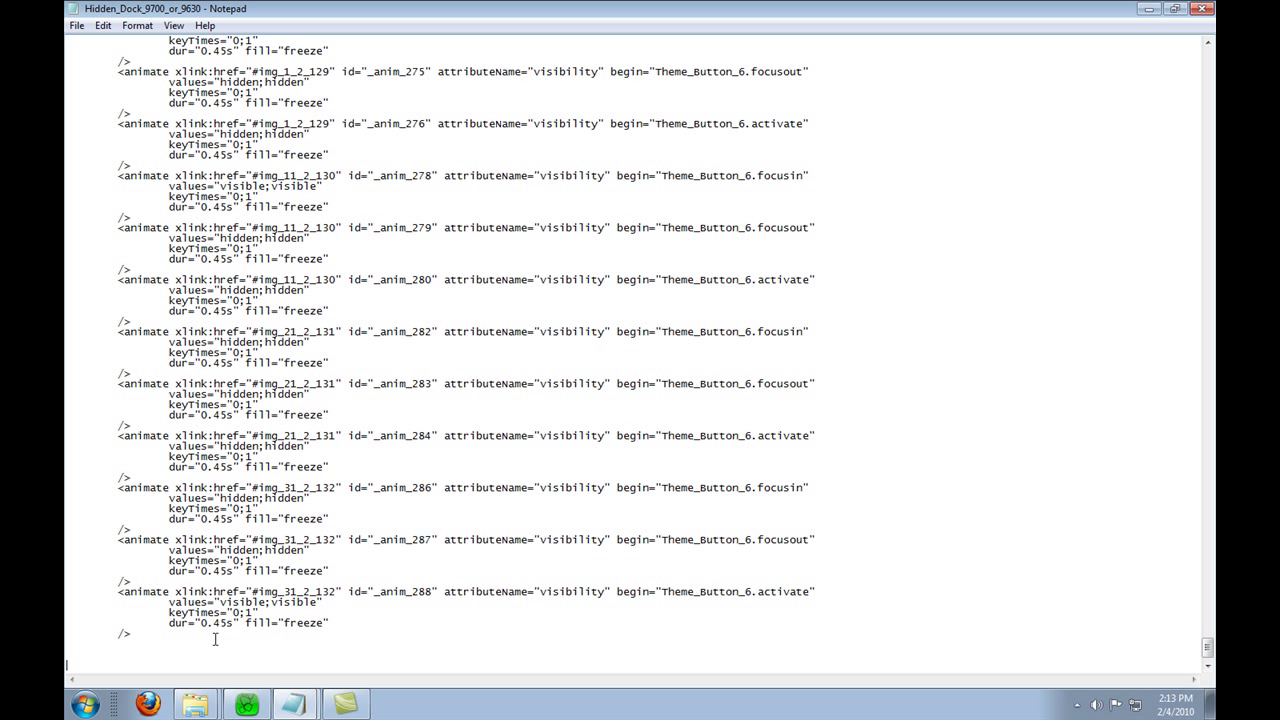
key(Return)
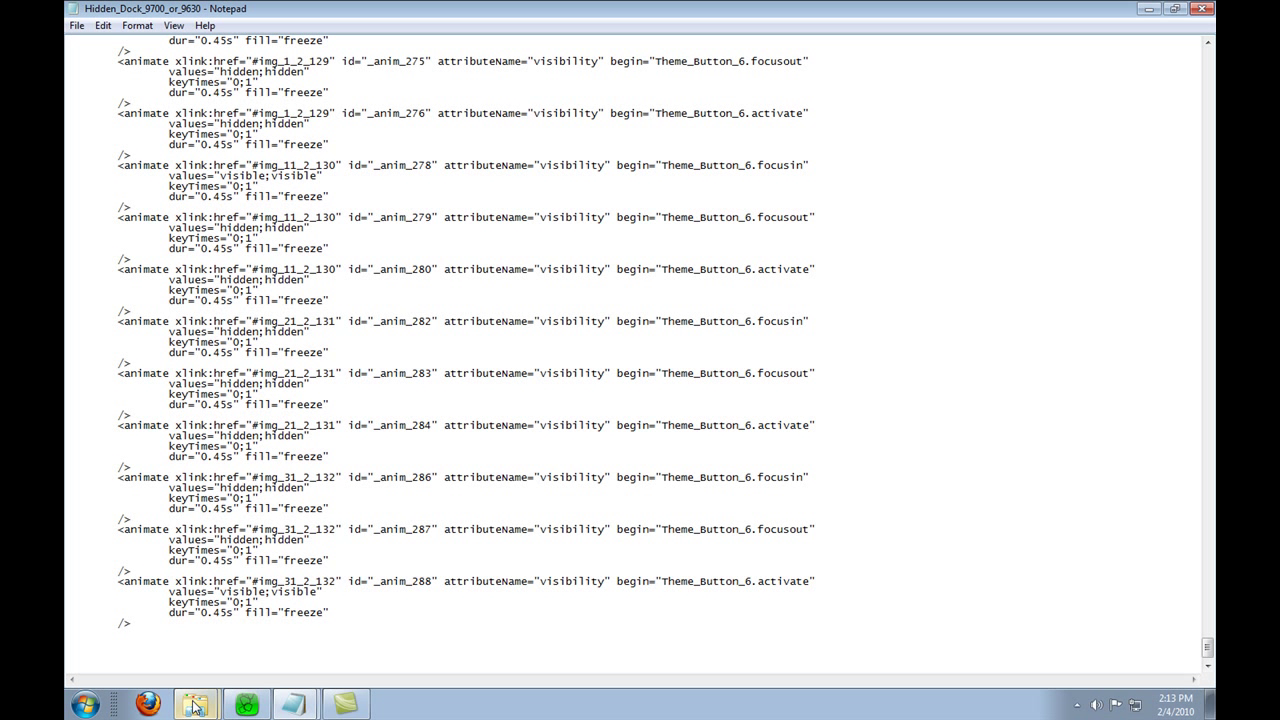
mouse_move(196, 706)
mouse_move(296, 706)
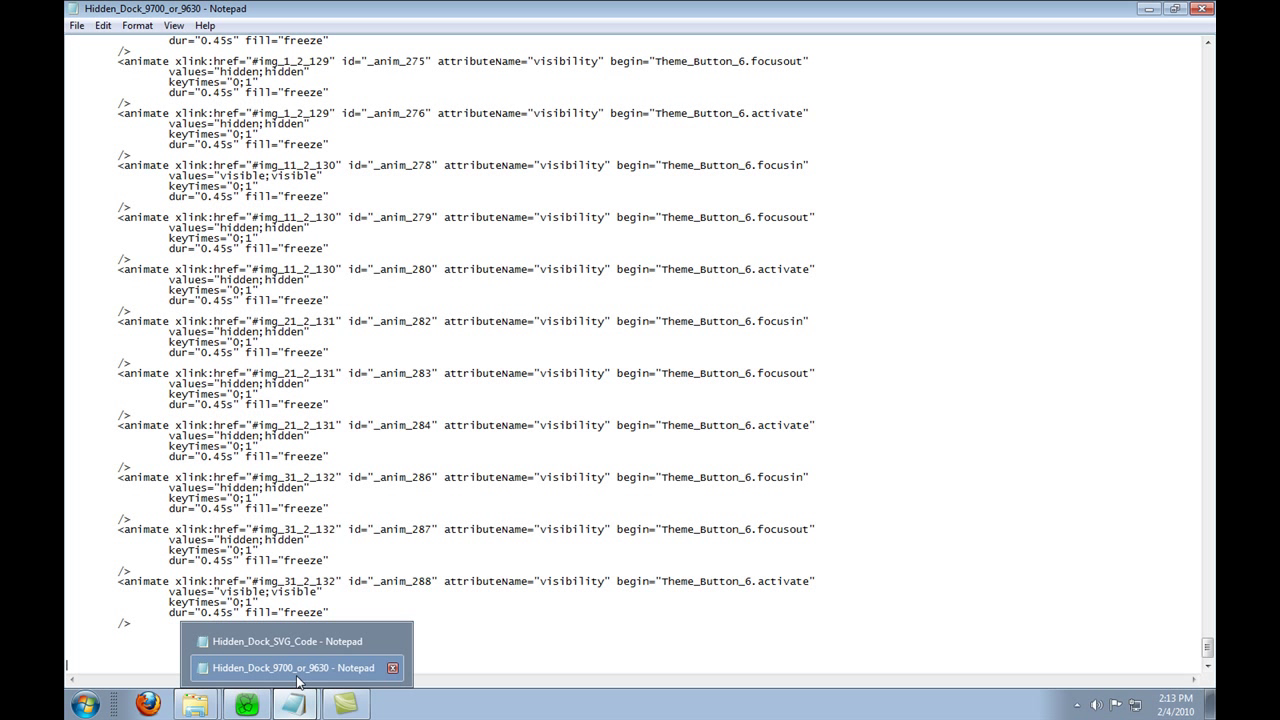
Step: Switch to Hidden_Dock_SVG_Code and review the #Buttons target and Theme_Button_1.focusin trigger
click(300, 641)
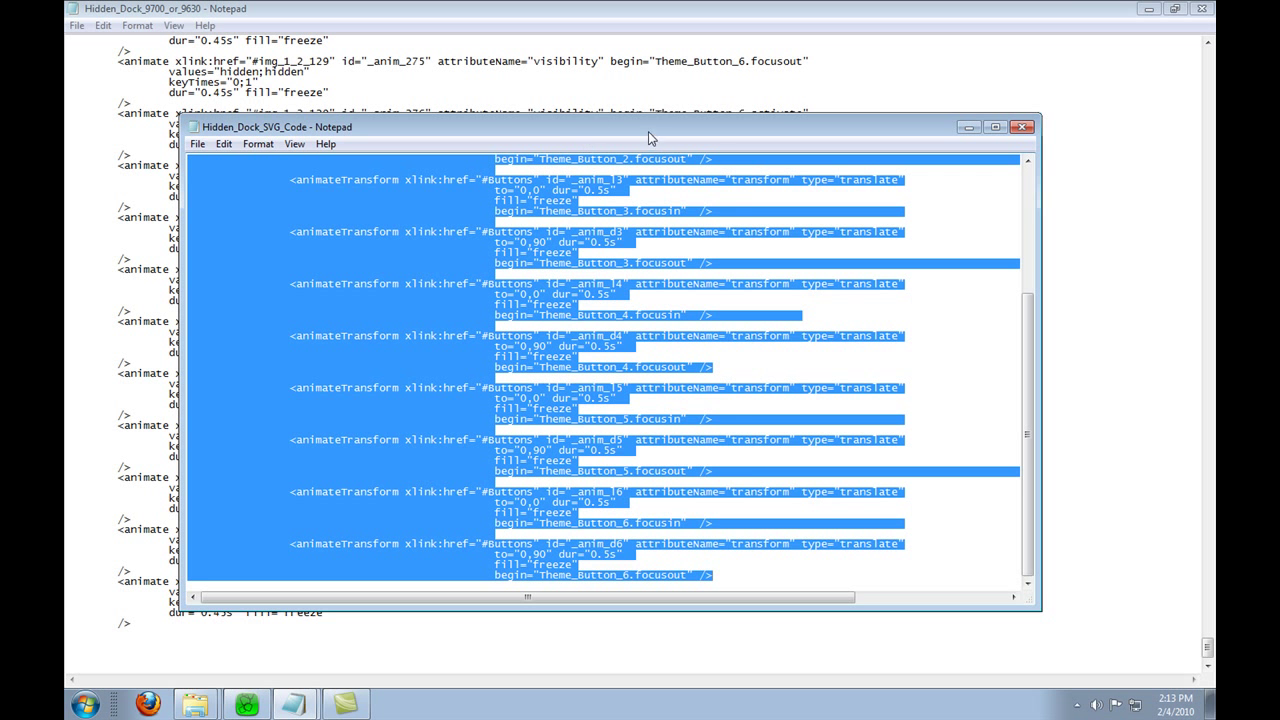
drag(648, 135, 733, 123)
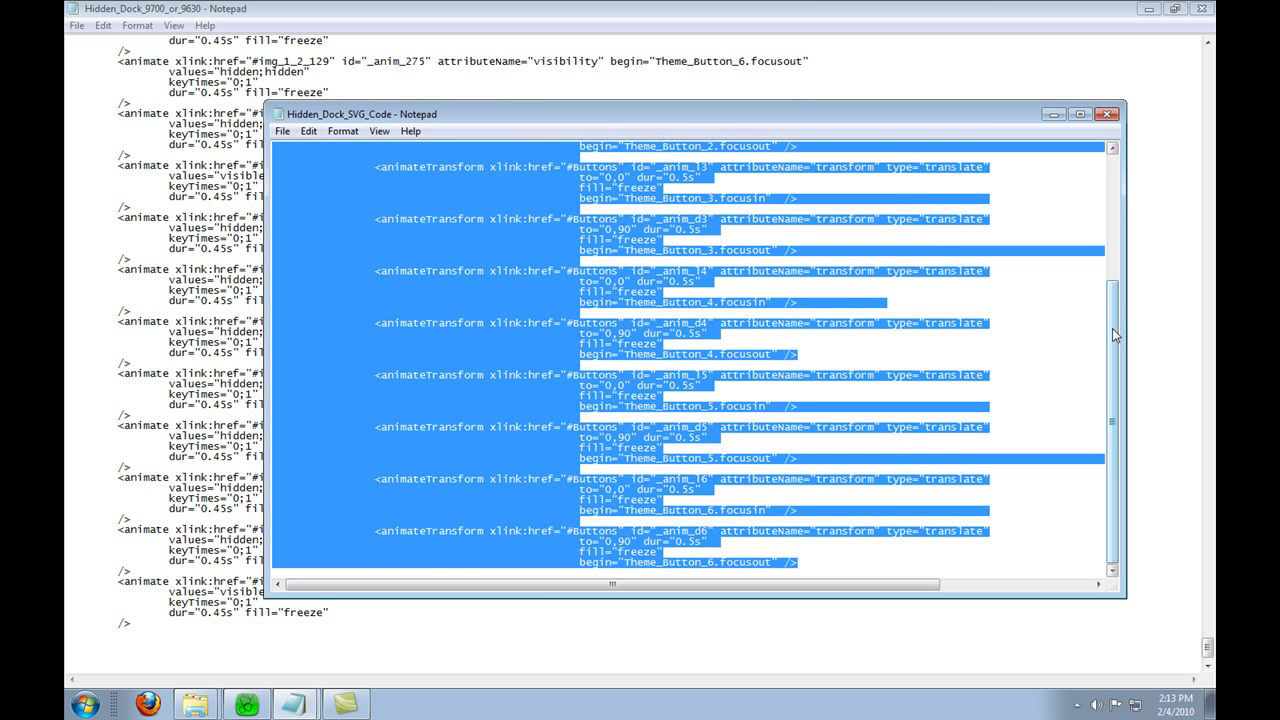
drag(1112, 328, 1027, 182)
click(908, 185)
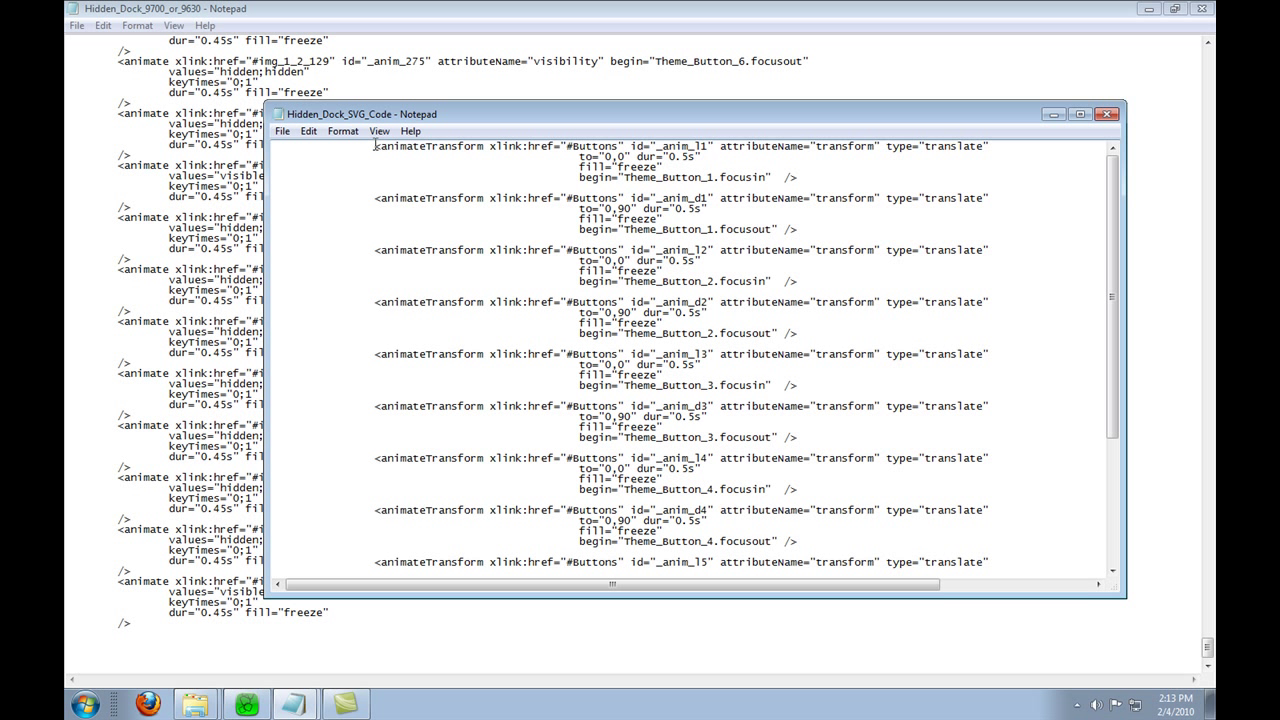
drag(375, 146, 618, 138)
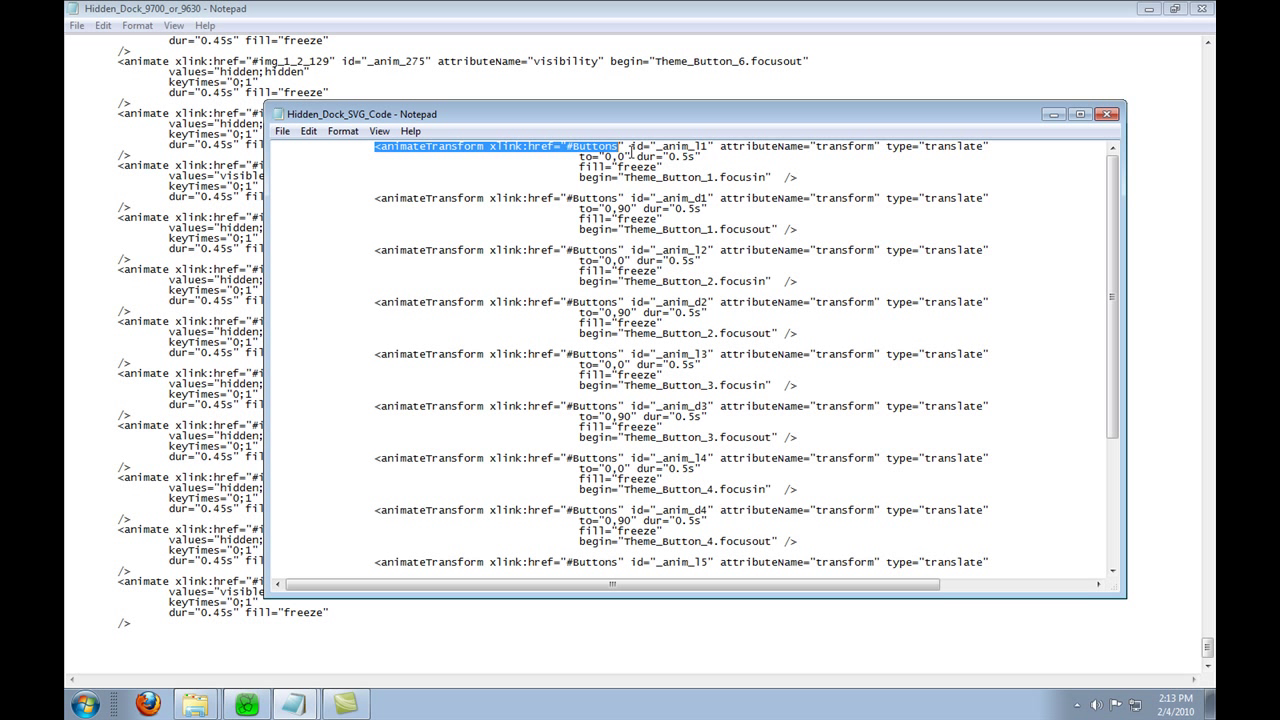
drag(624, 177, 767, 178)
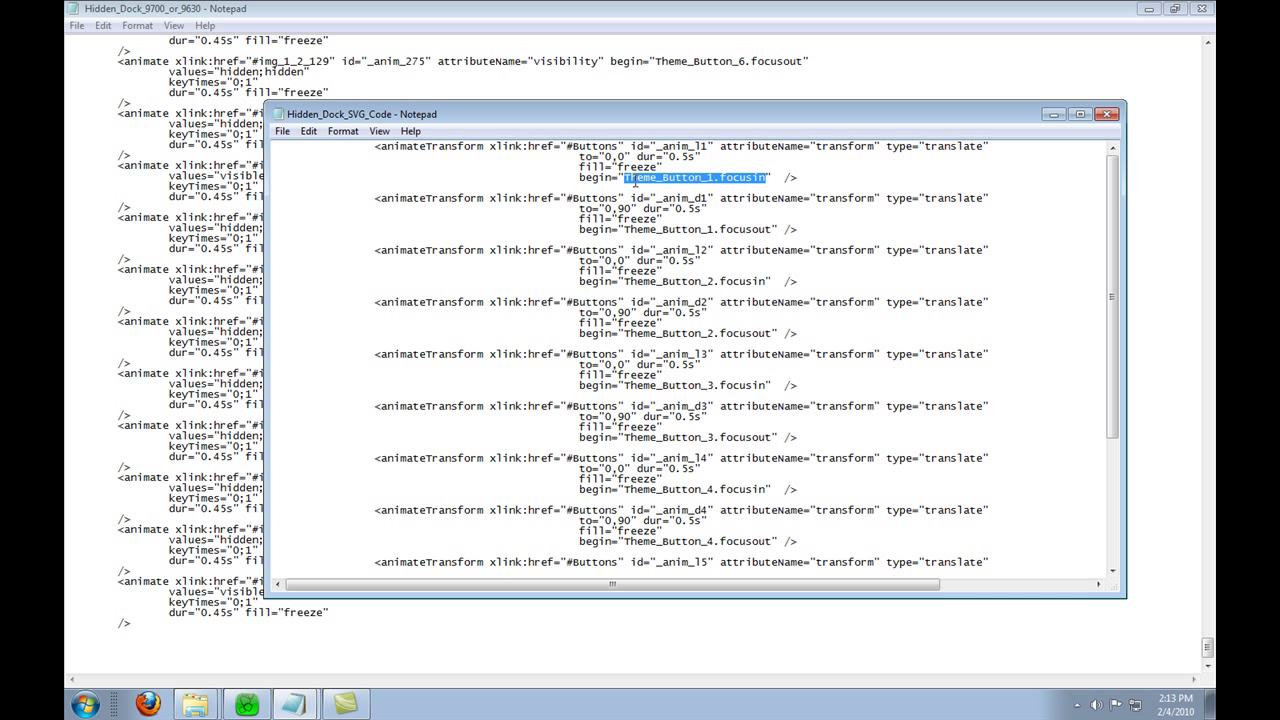
click(794, 195)
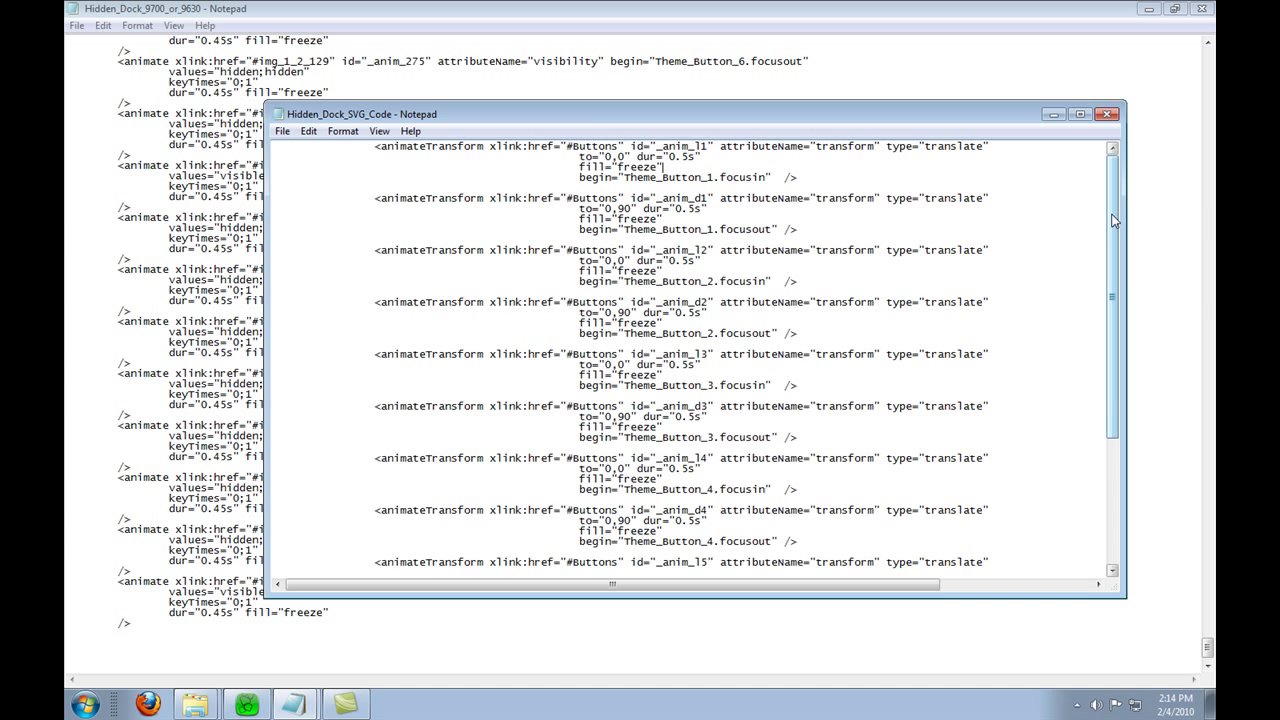
Step: Copy all the animateTransform lines and go back to the dock SVG window
drag(1114, 220, 1137, 371)
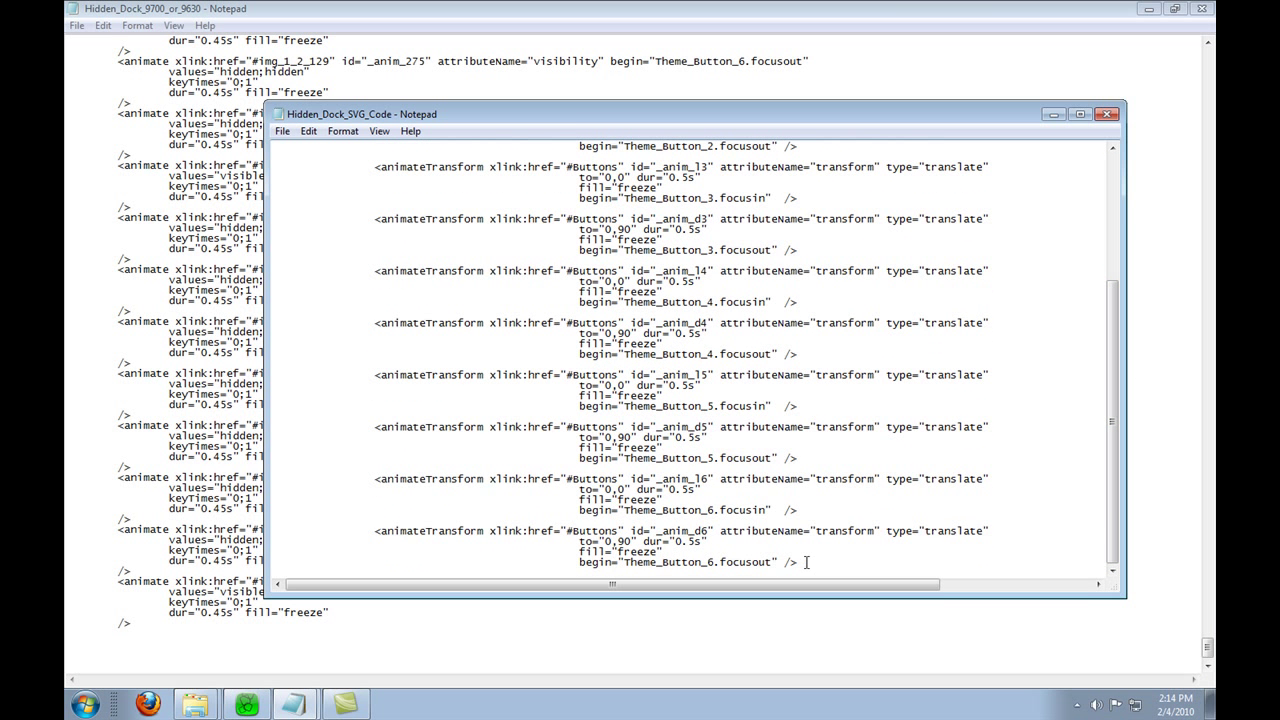
drag(806, 562, 268, 146)
key(ctrl+c)
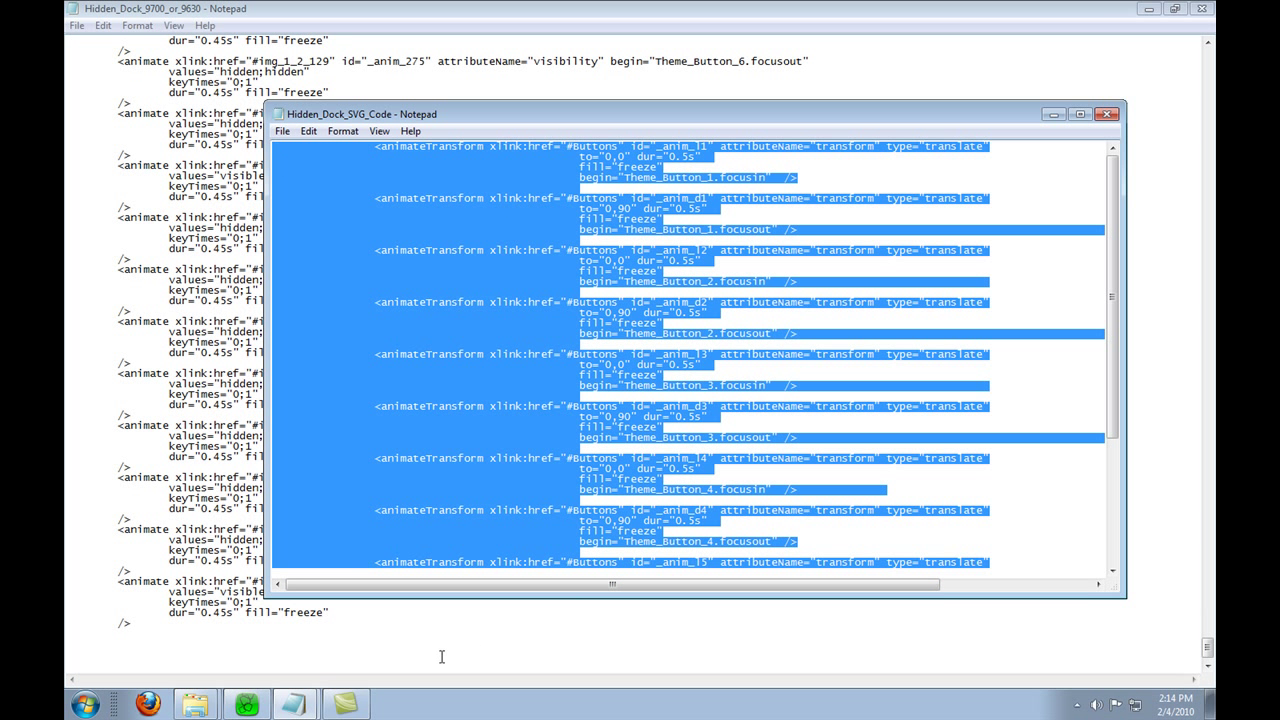
click(223, 652)
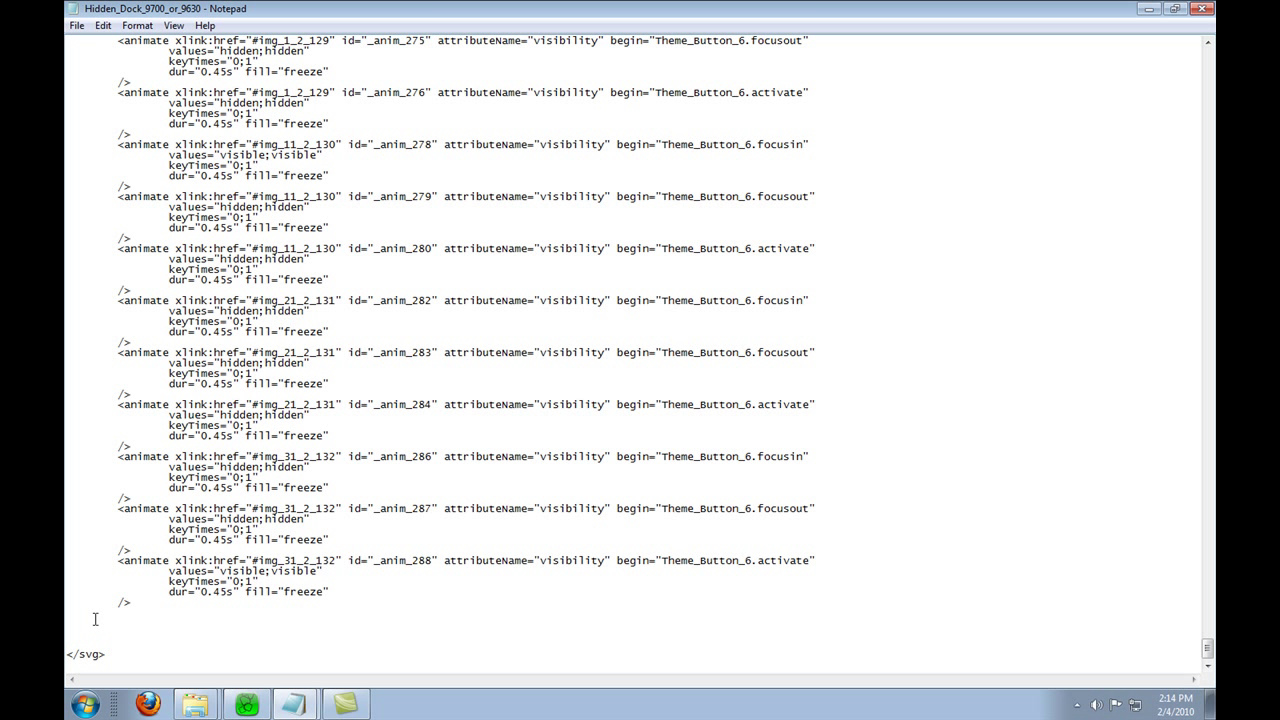
Step: Paste the animateTransform code just before the closing </svg> tag
key(ctrl+v)
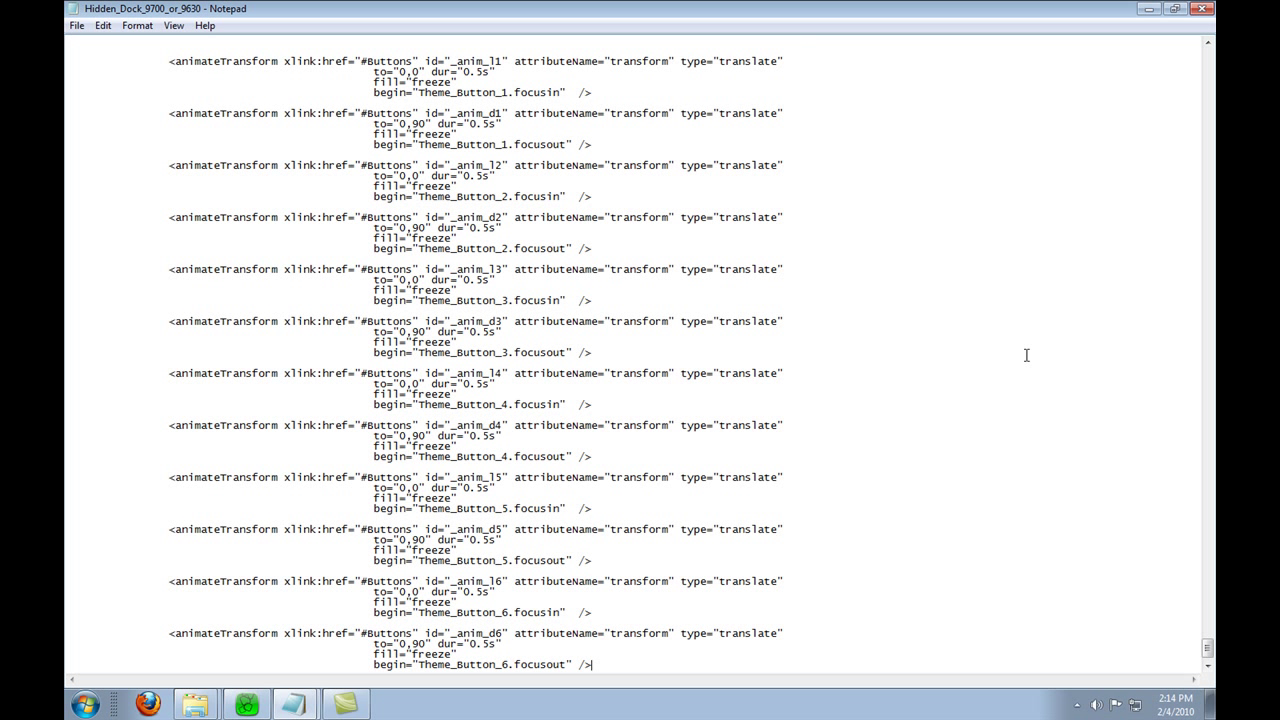
scroll(740, 300, down, 1)
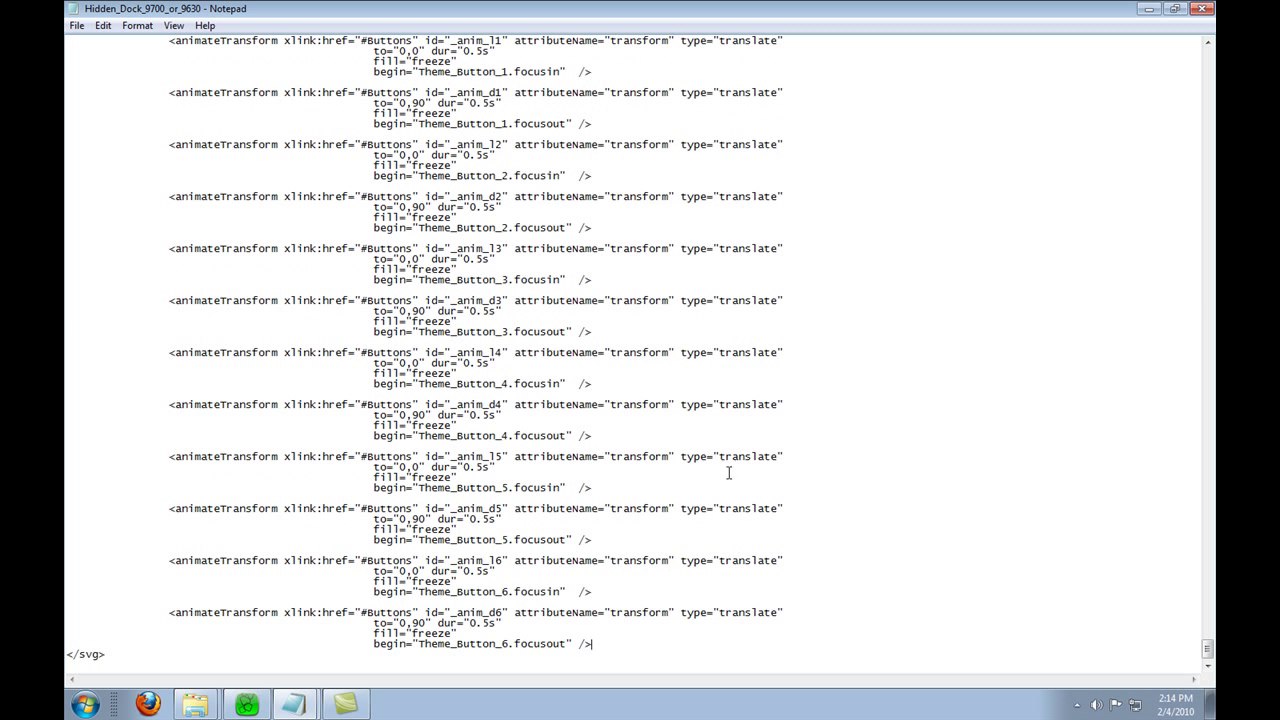
scroll(285, 450, up, 14)
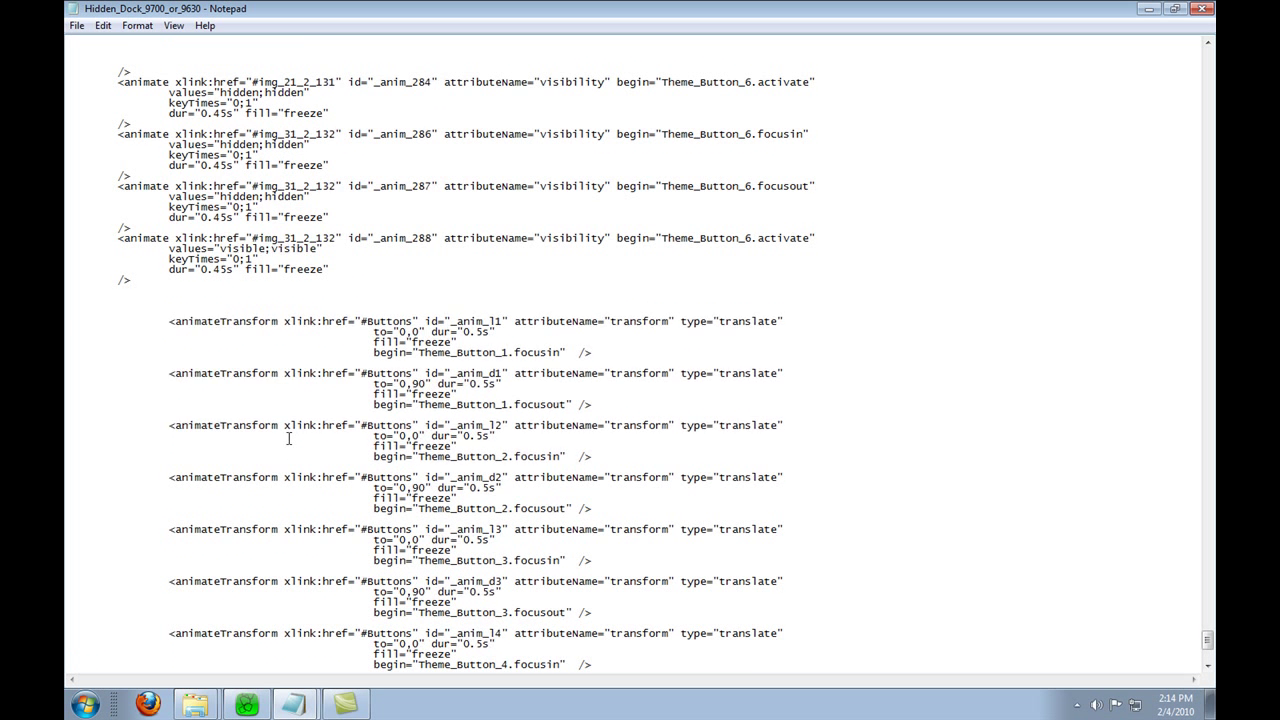
Step: Save as All Files over Hidden_Dock_9700_or_9630.svg, confirming the replacement
click(76, 25)
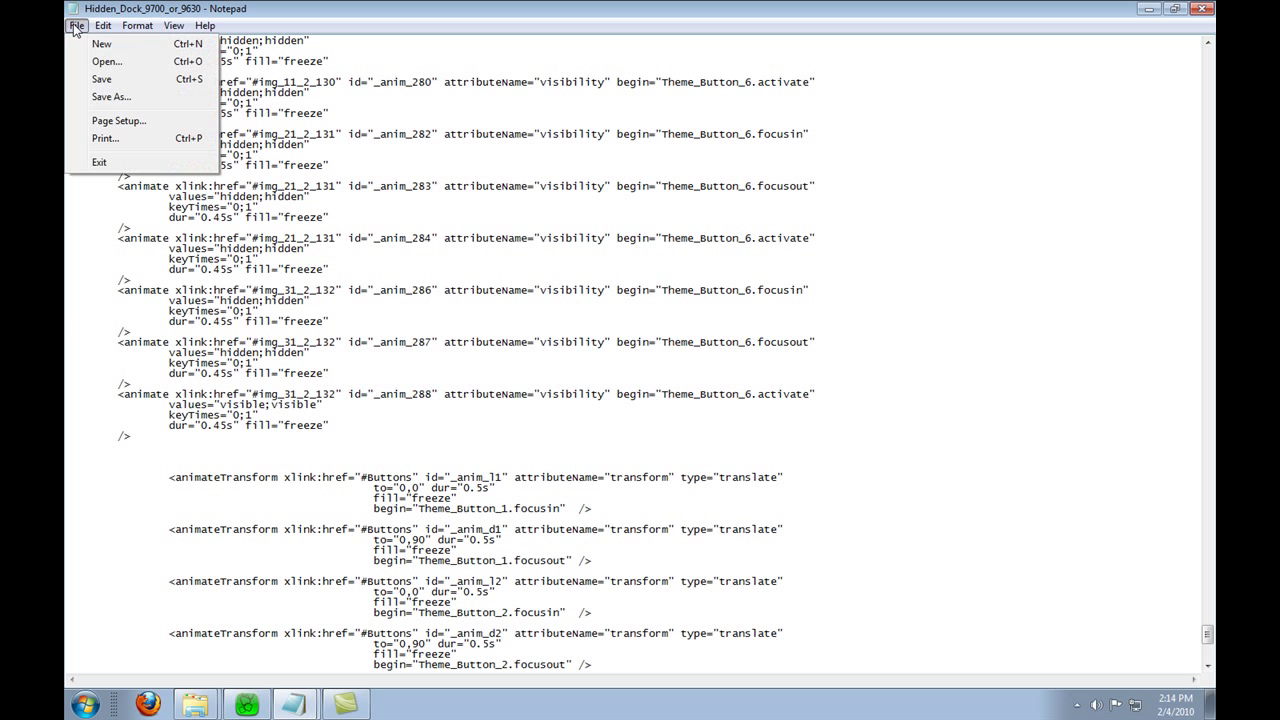
click(106, 97)
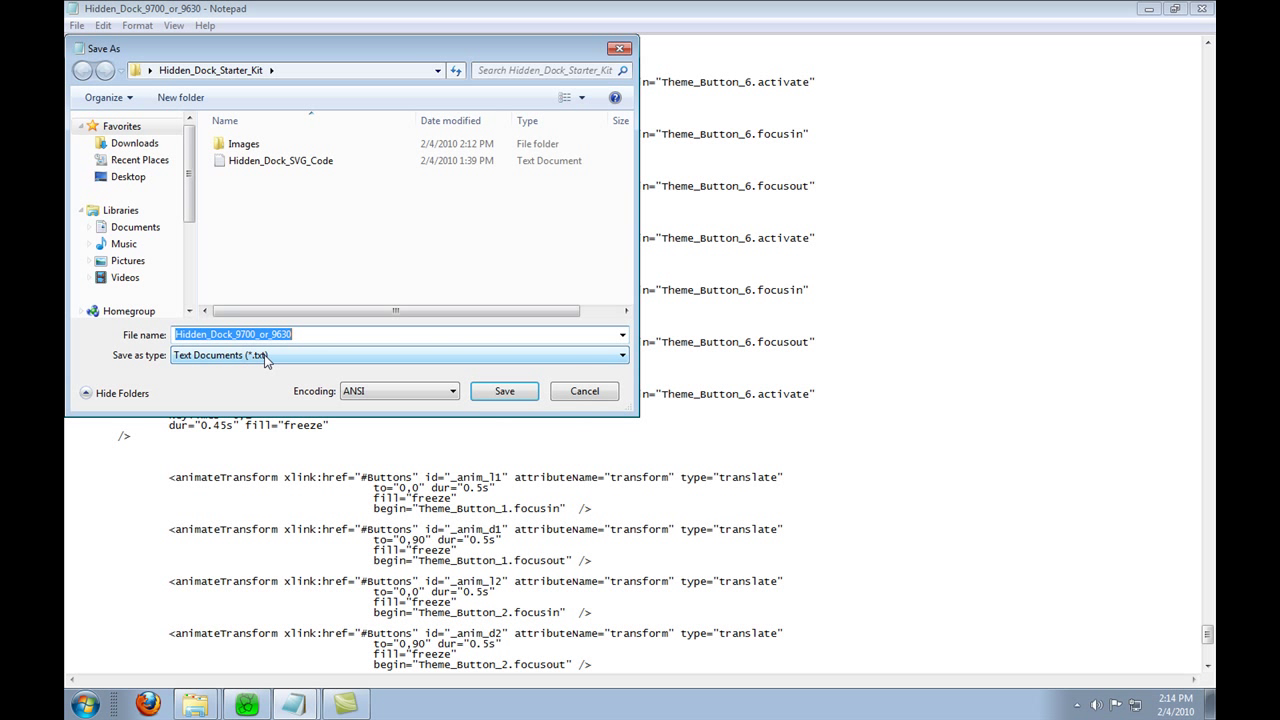
click(265, 358)
click(259, 386)
click(296, 335)
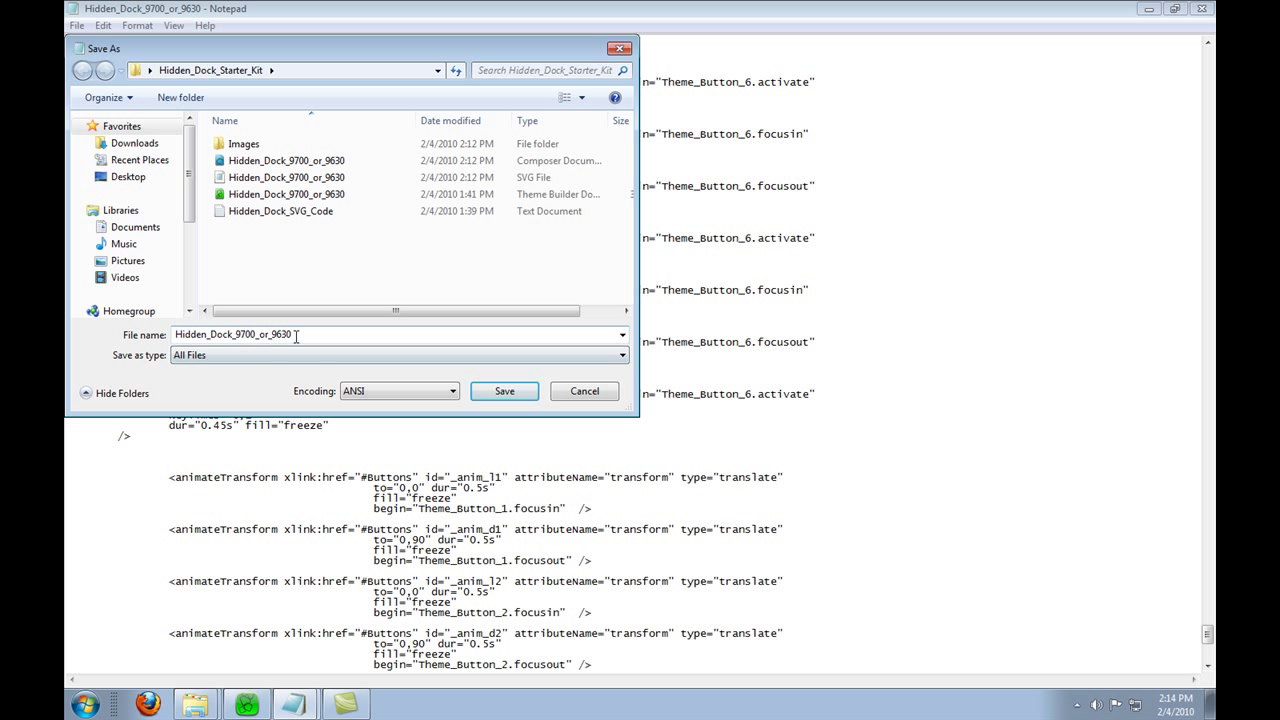
click(508, 393)
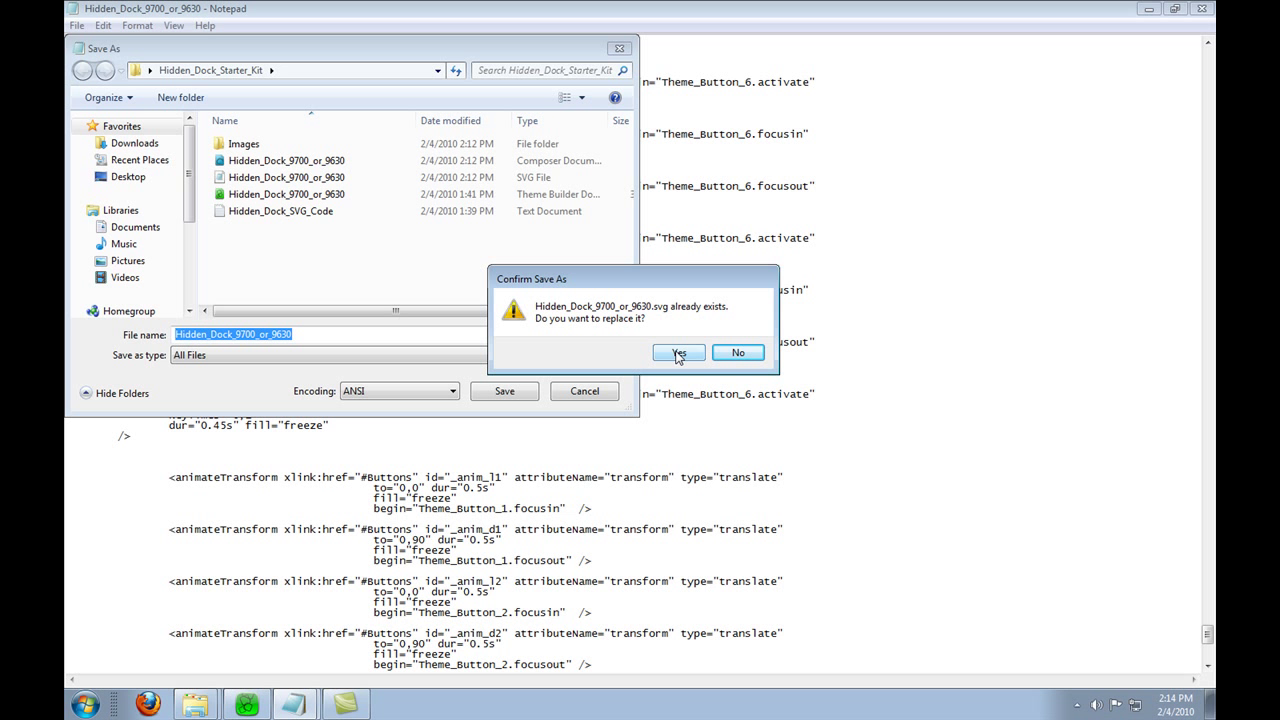
click(678, 353)
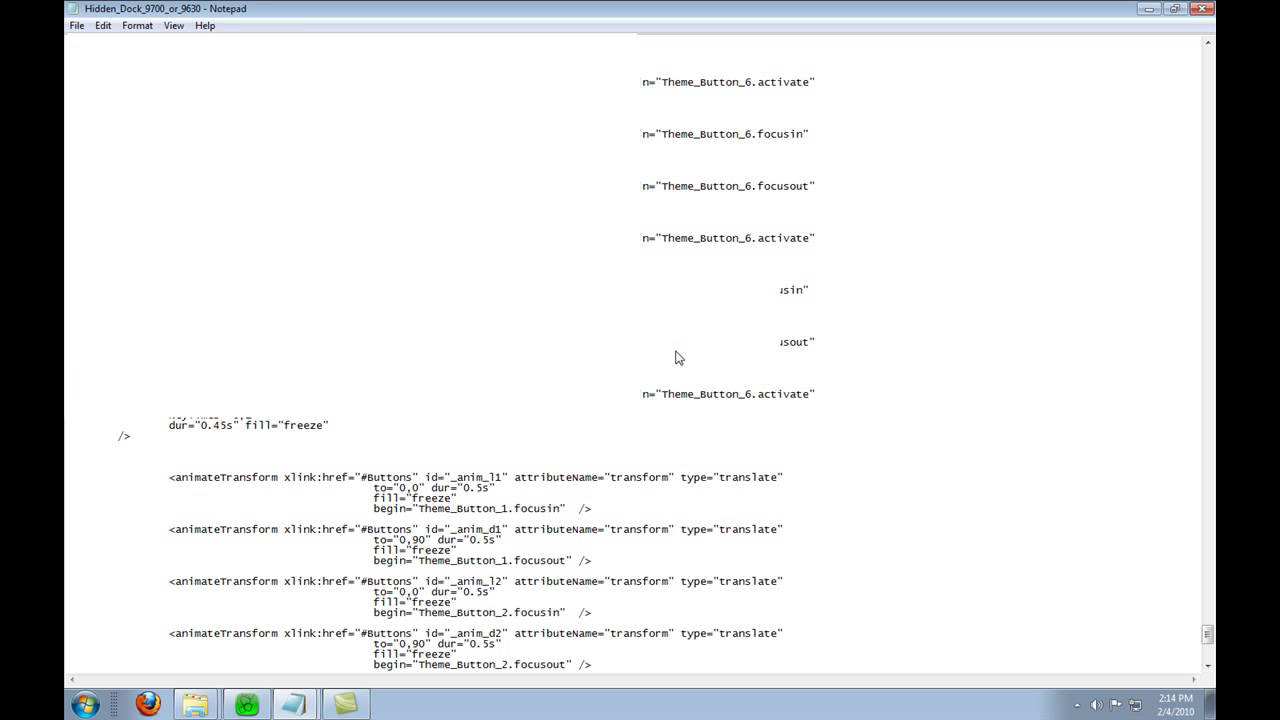
Step: Back in Theme Builder, load Hidden_Dock_9700_or_9630 as the SVG File
click(1150, 10)
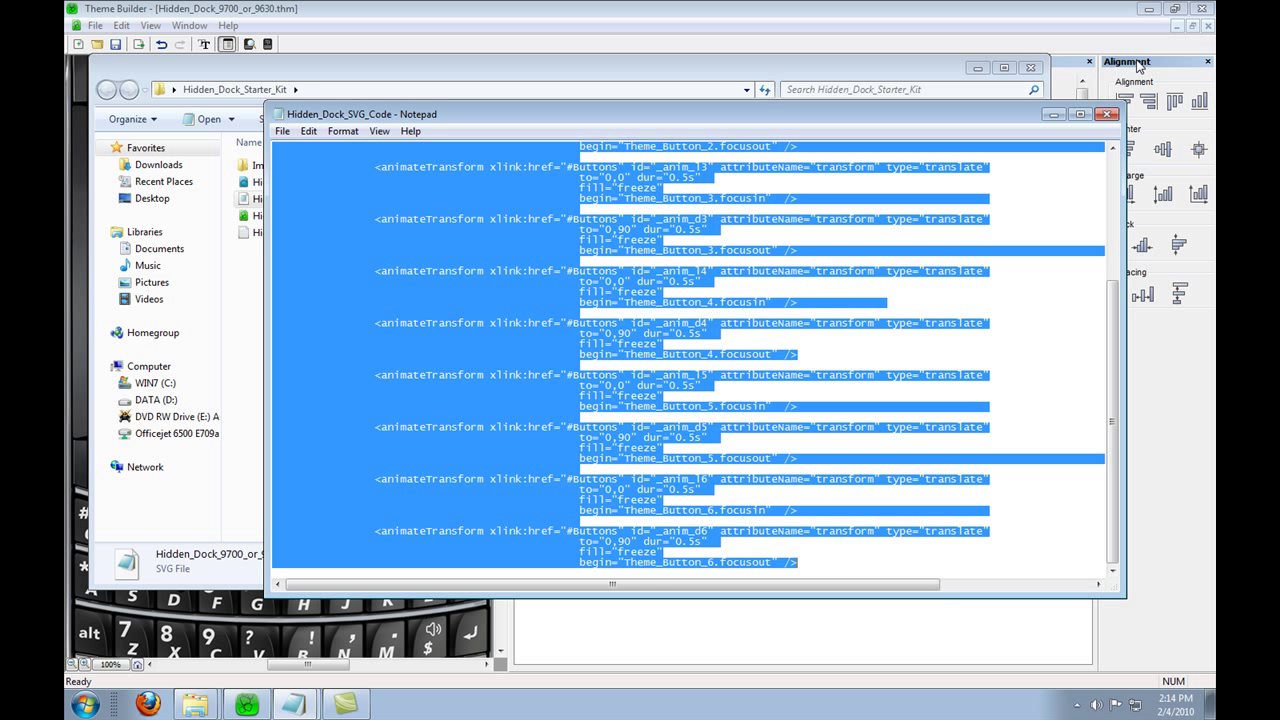
click(248, 706)
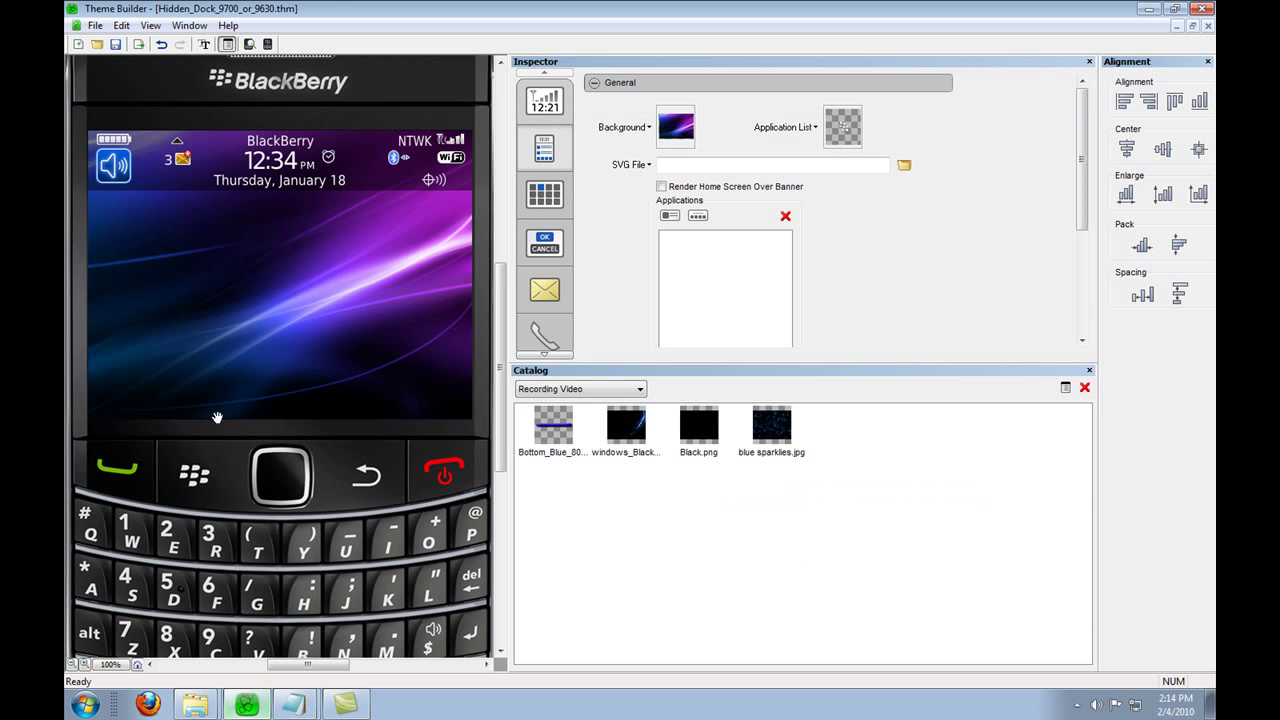
scroll(222, 230, down, 1)
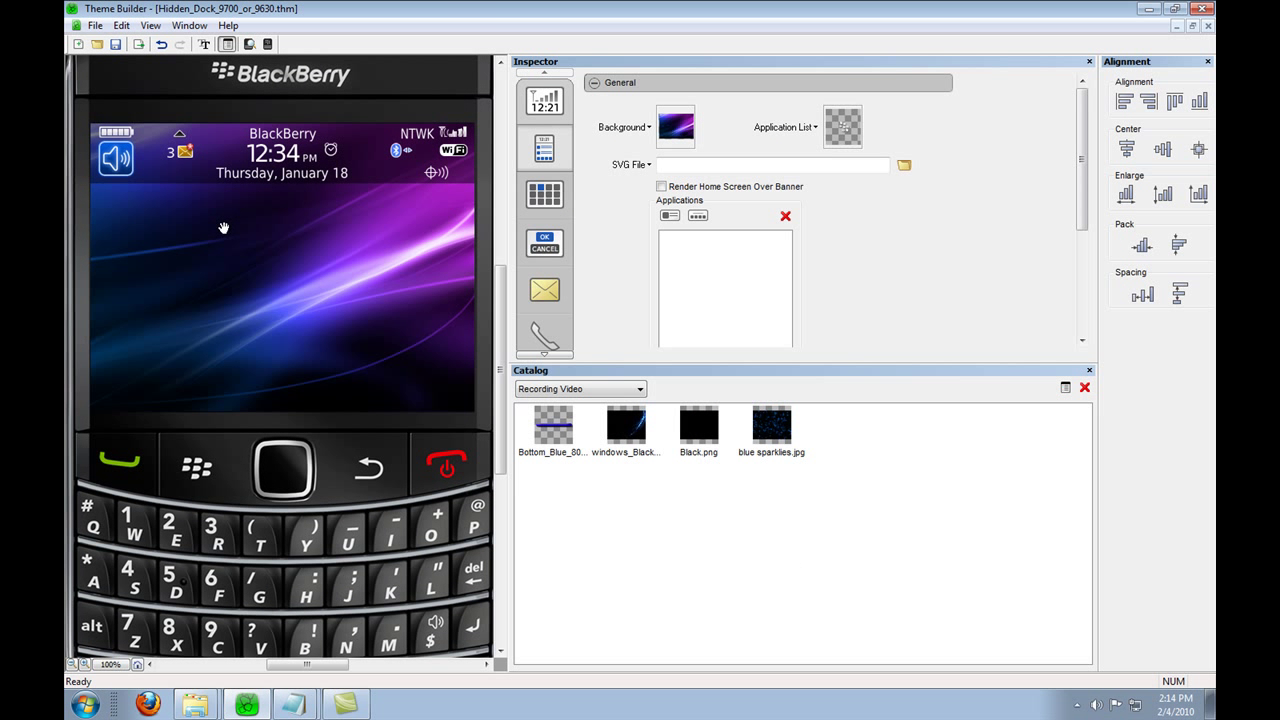
click(904, 166)
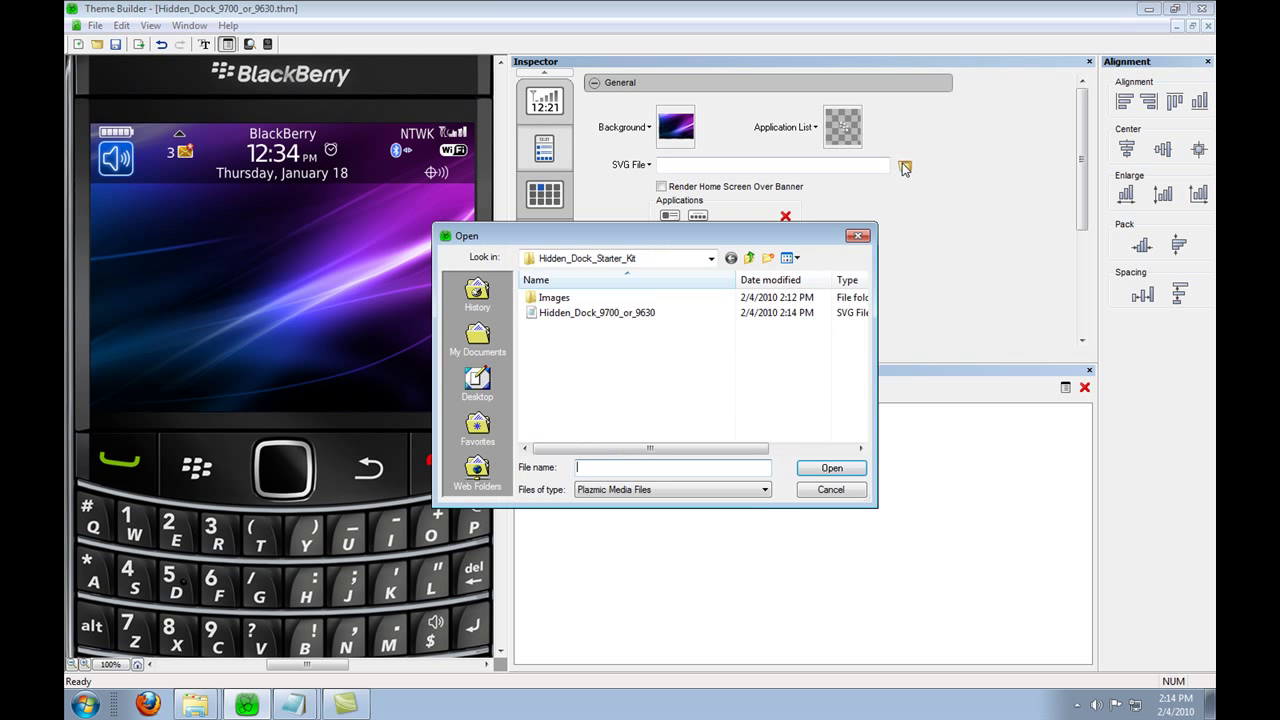
double_click(589, 313)
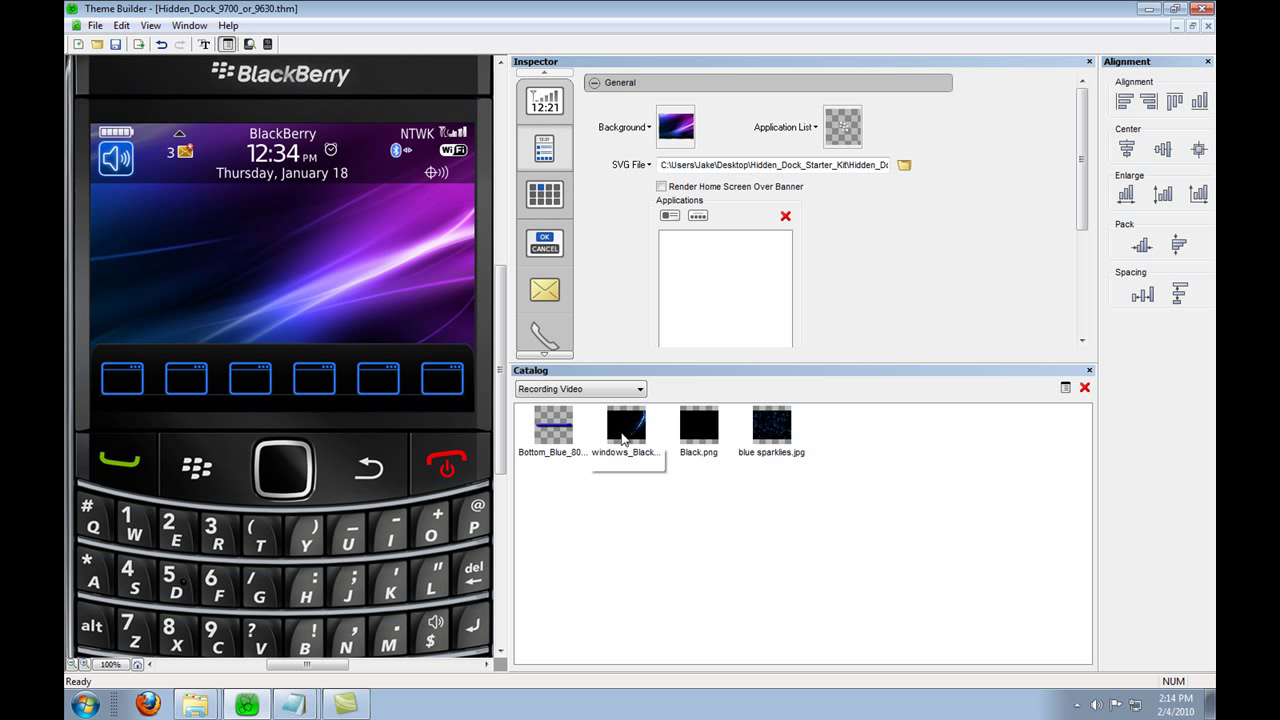
Step: Set windows_Black as the home wallpaper and Black.png as the application list background
drag(623, 437, 672, 135)
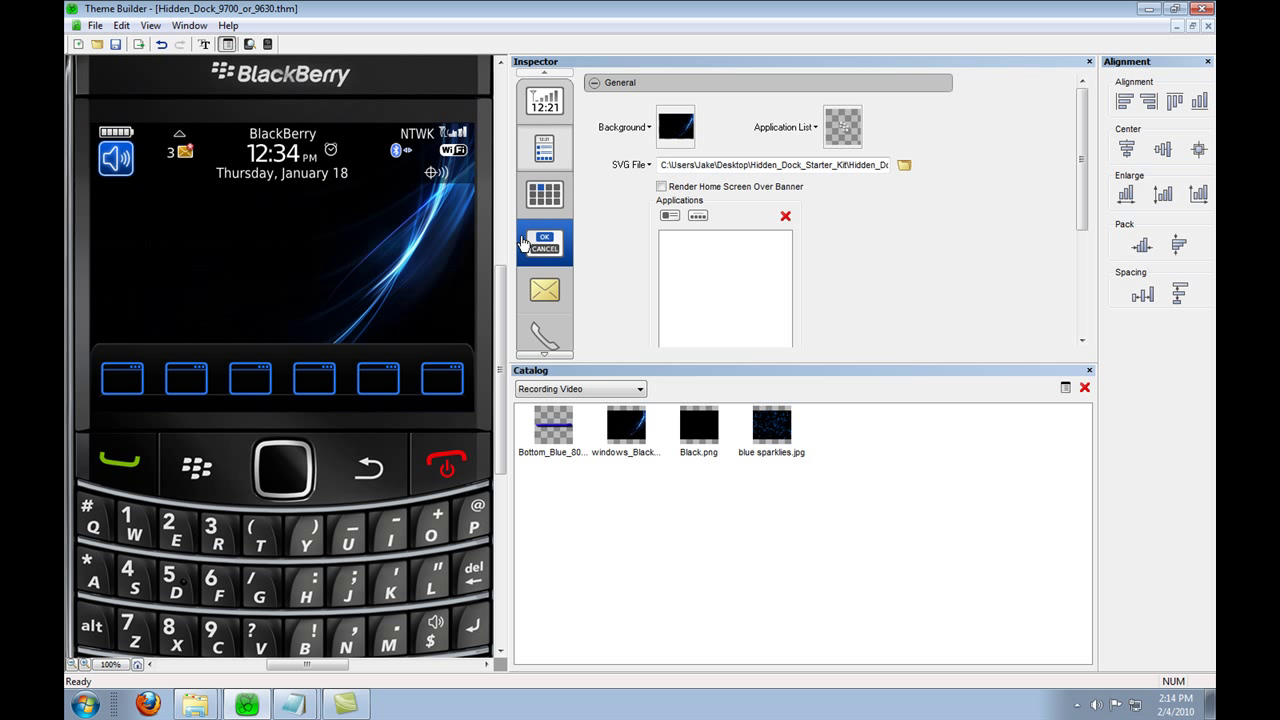
click(548, 195)
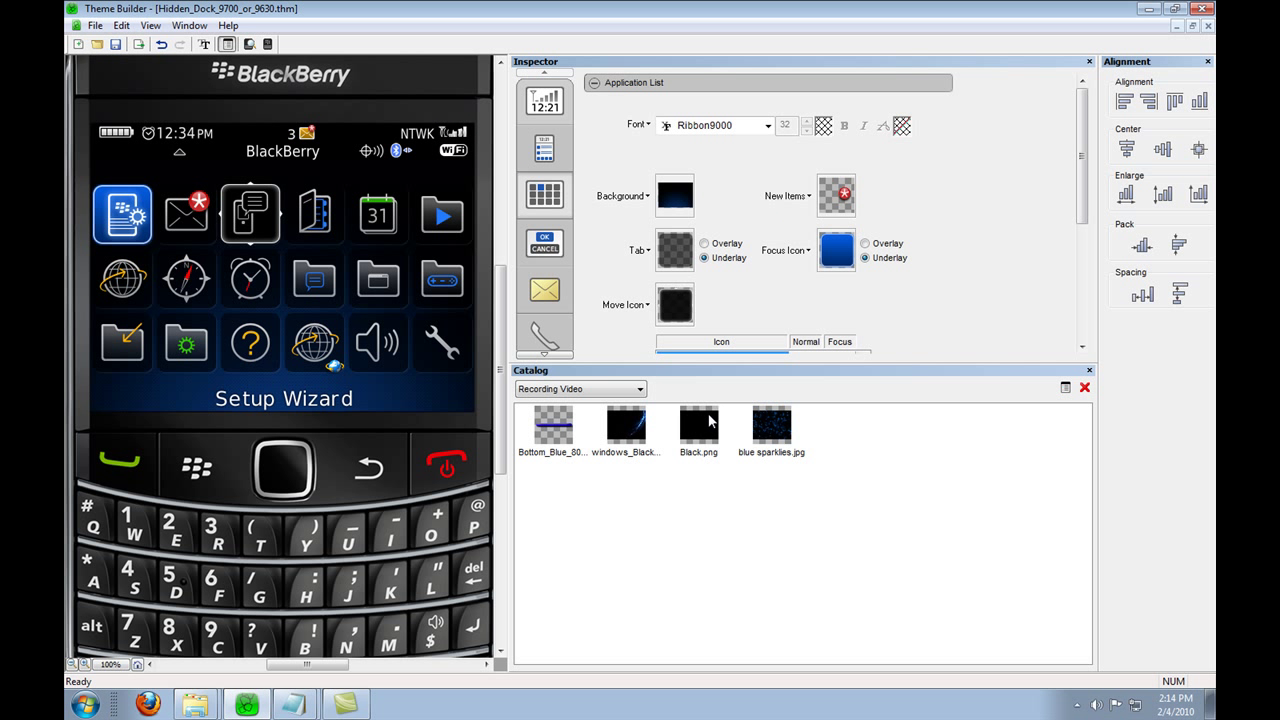
drag(709, 430, 676, 194)
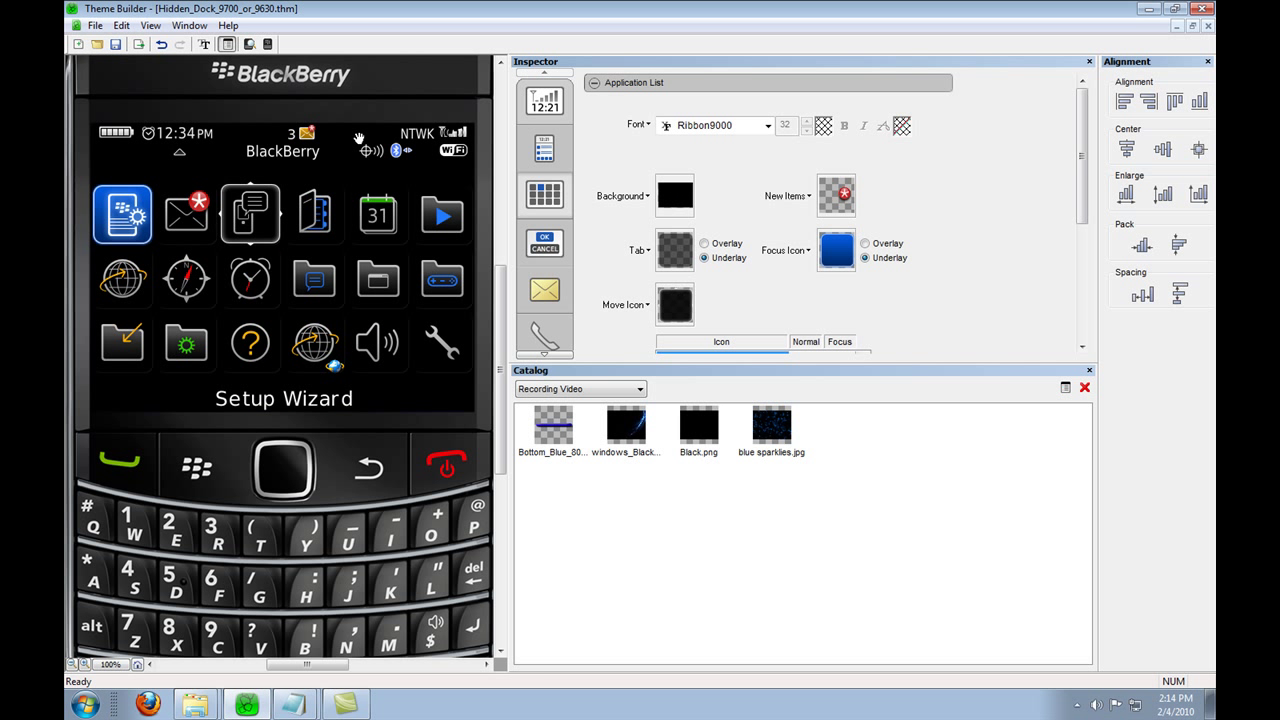
click(523, 106)
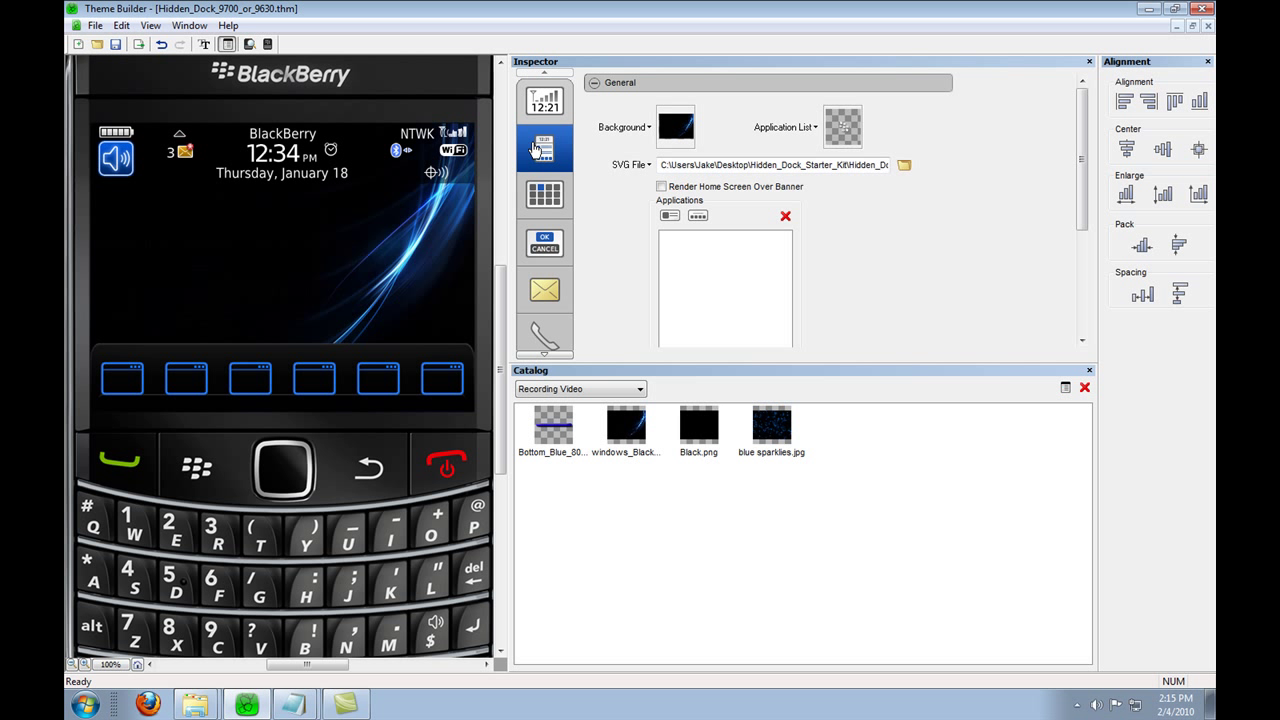
Step: Open the Navigation settings and reset all navigational links
click(596, 85)
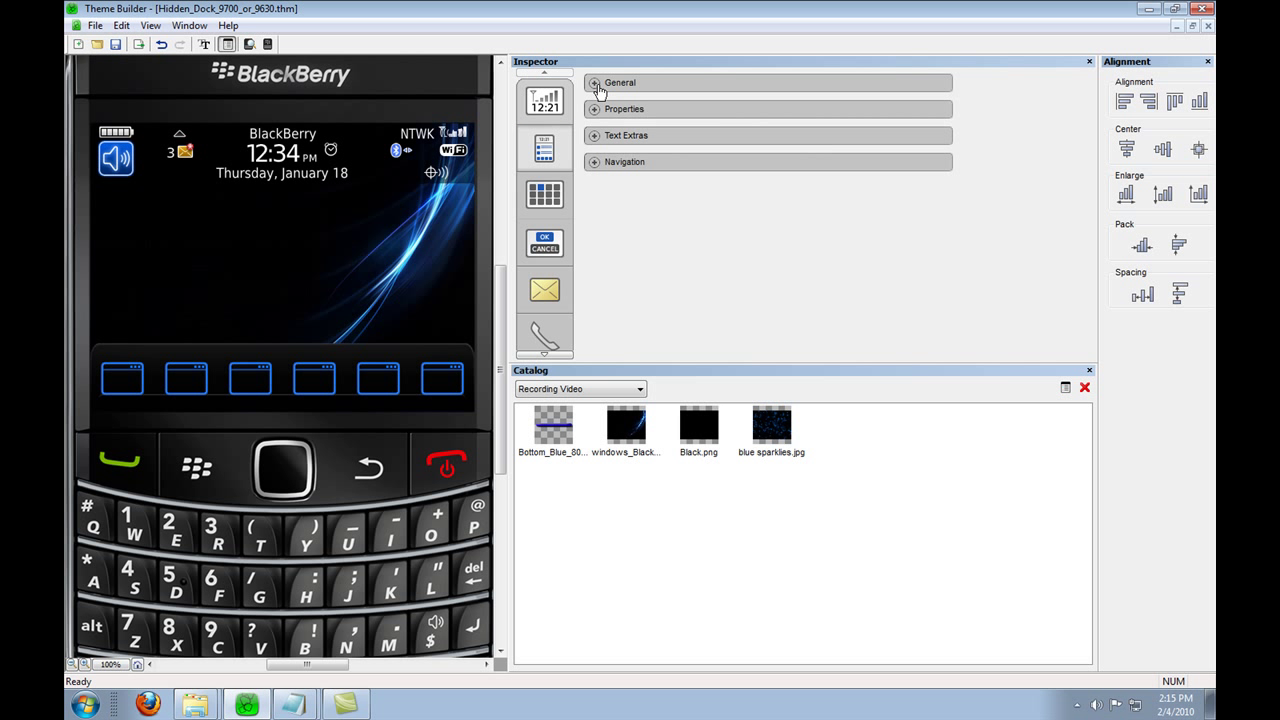
click(595, 163)
drag(1081, 244, 1082, 210)
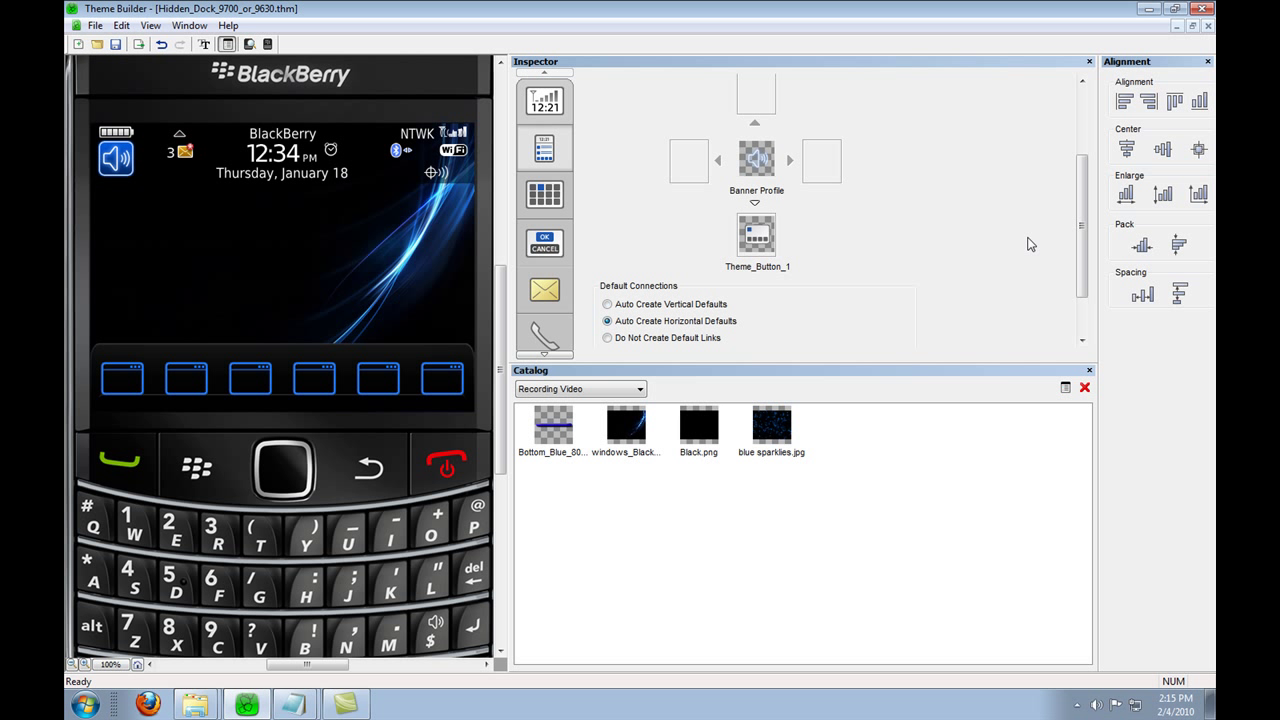
drag(1077, 229, 891, 308)
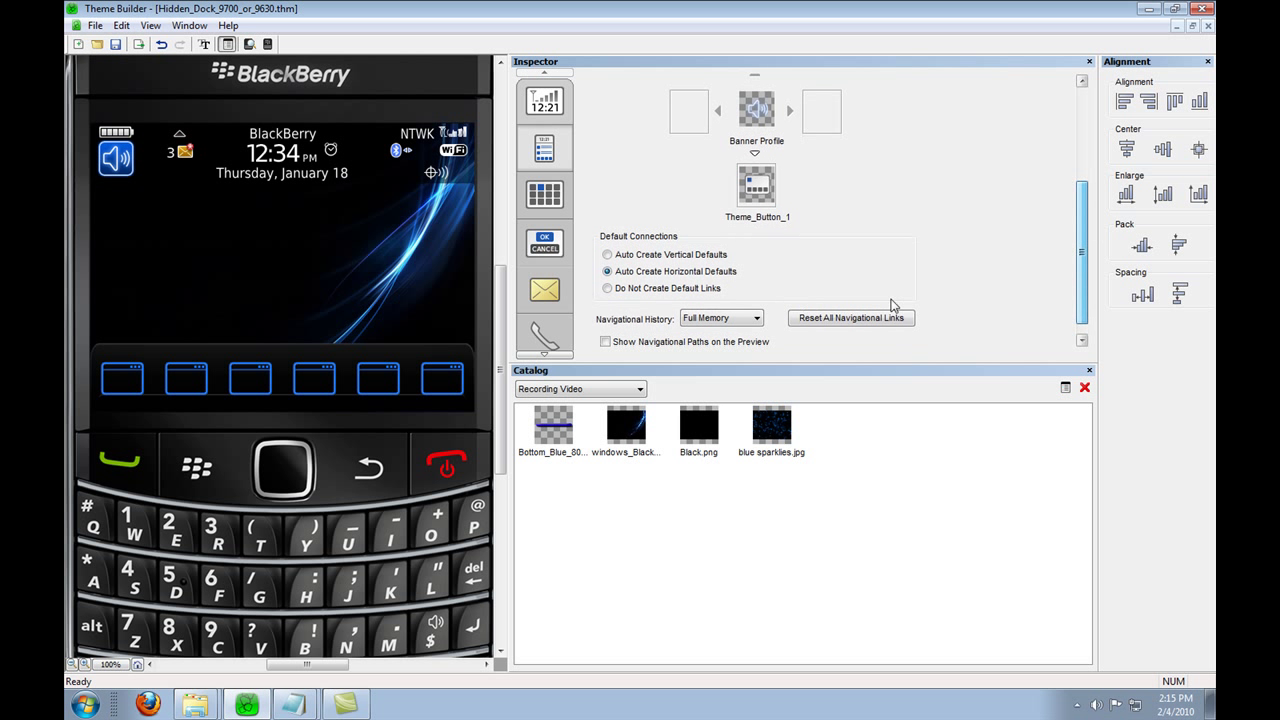
click(838, 318)
drag(1080, 241, 1078, 178)
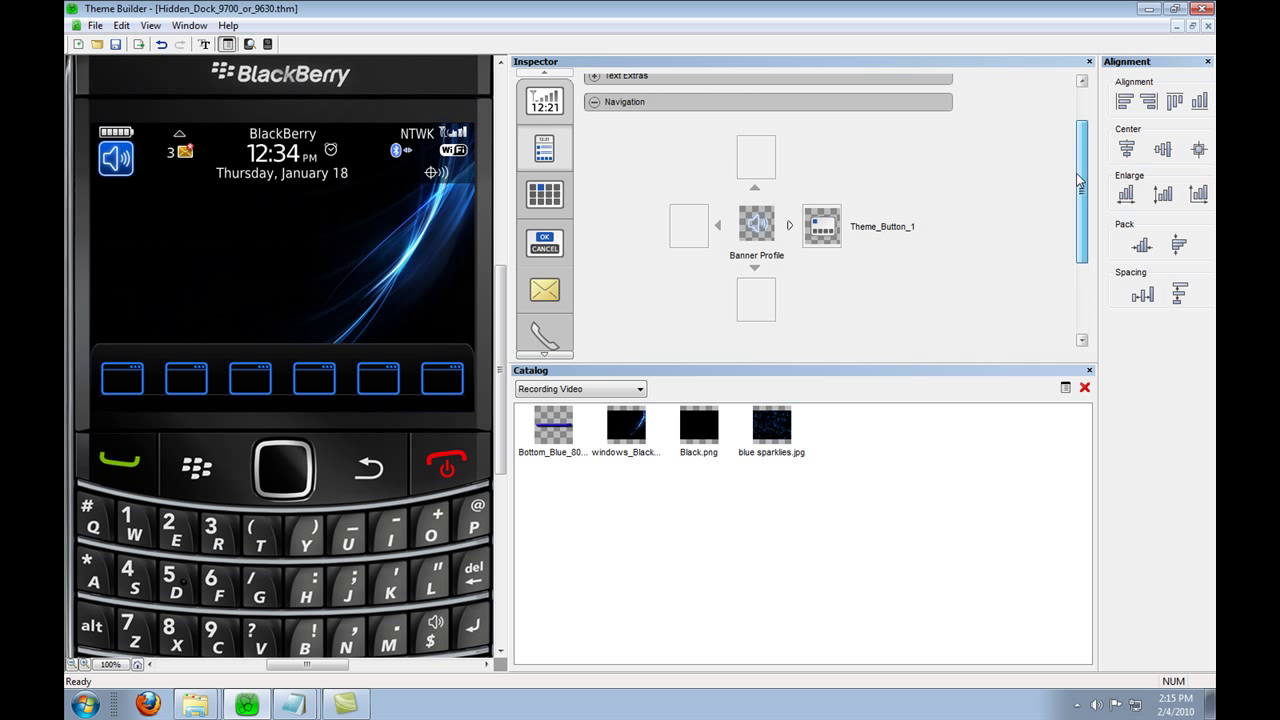
Step: Set Theme_Button_1's left link to Point Nowhere and its up link to Banner Profile
click(821, 226)
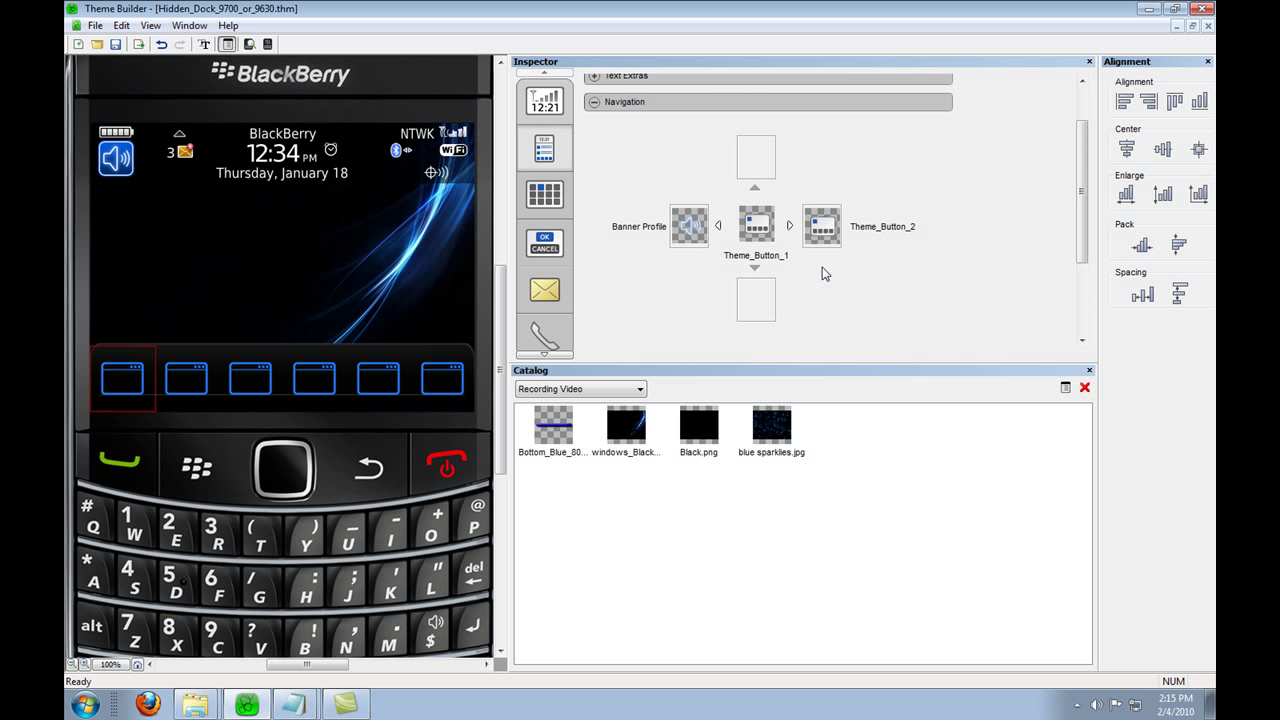
click(686, 233)
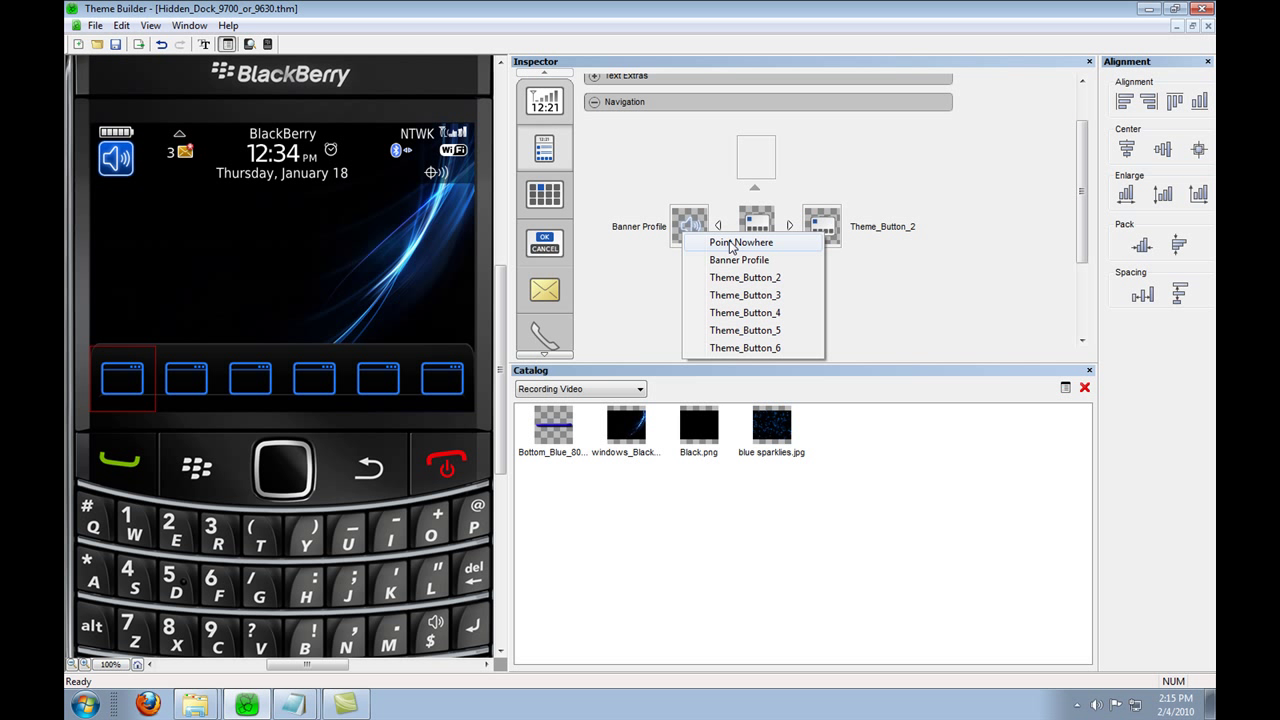
click(736, 242)
click(750, 157)
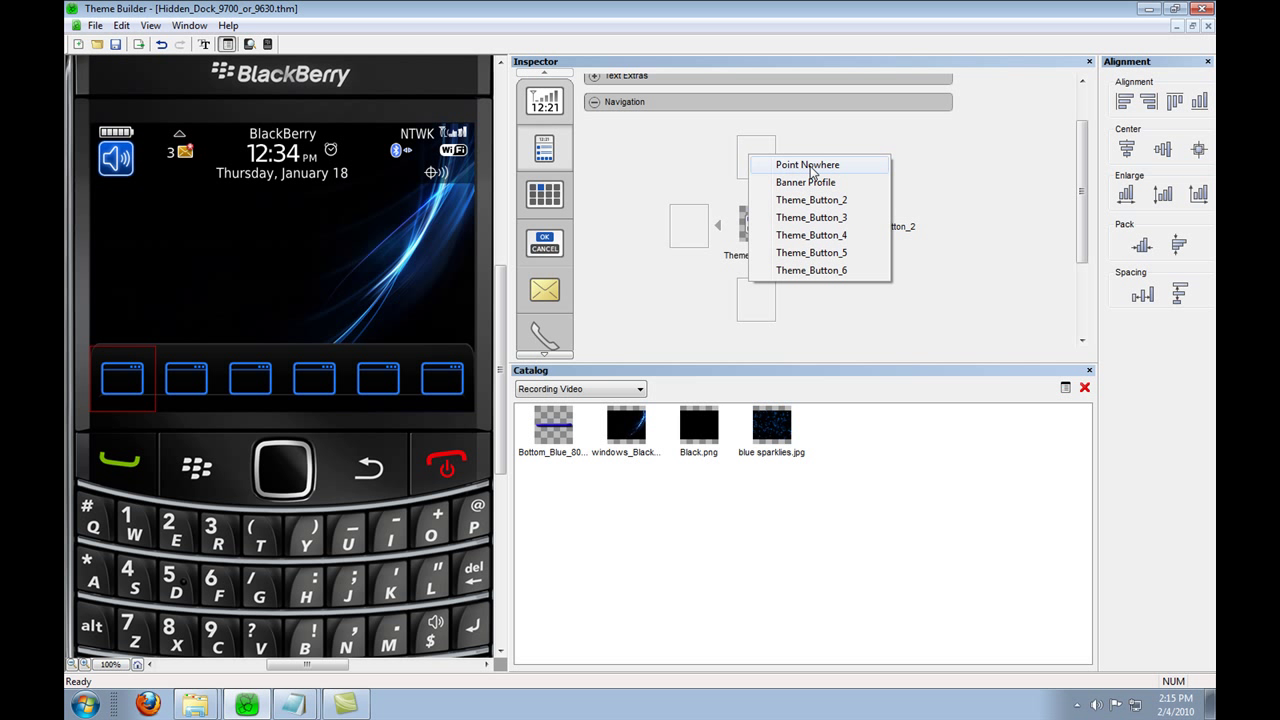
click(811, 166)
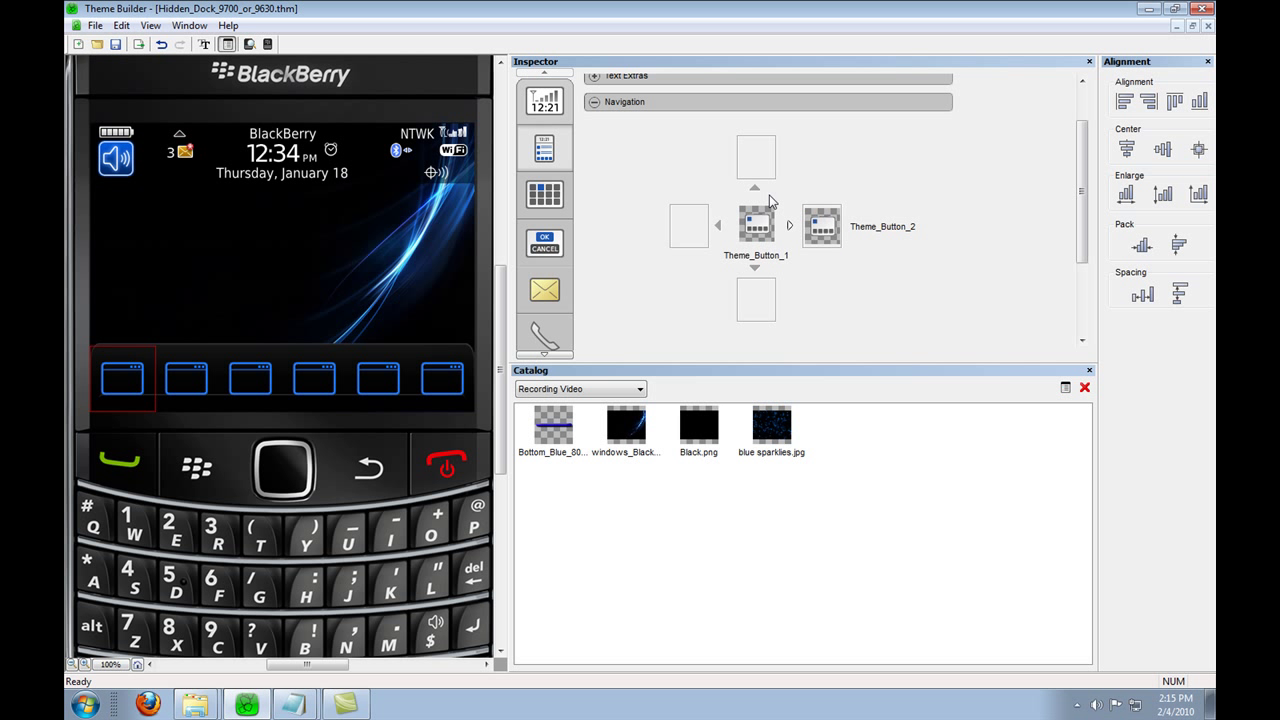
click(760, 156)
click(805, 174)
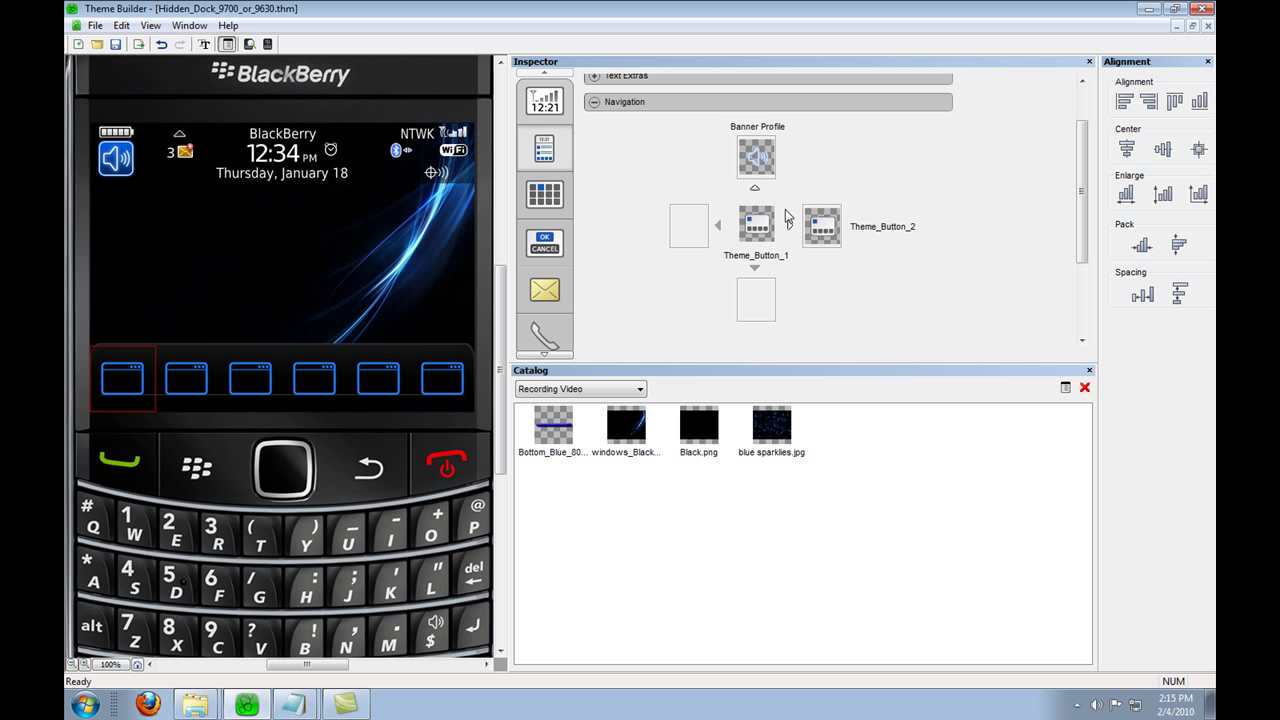
Step: Turn on Show Navigational Paths on the Preview
drag(1081, 177, 1082, 257)
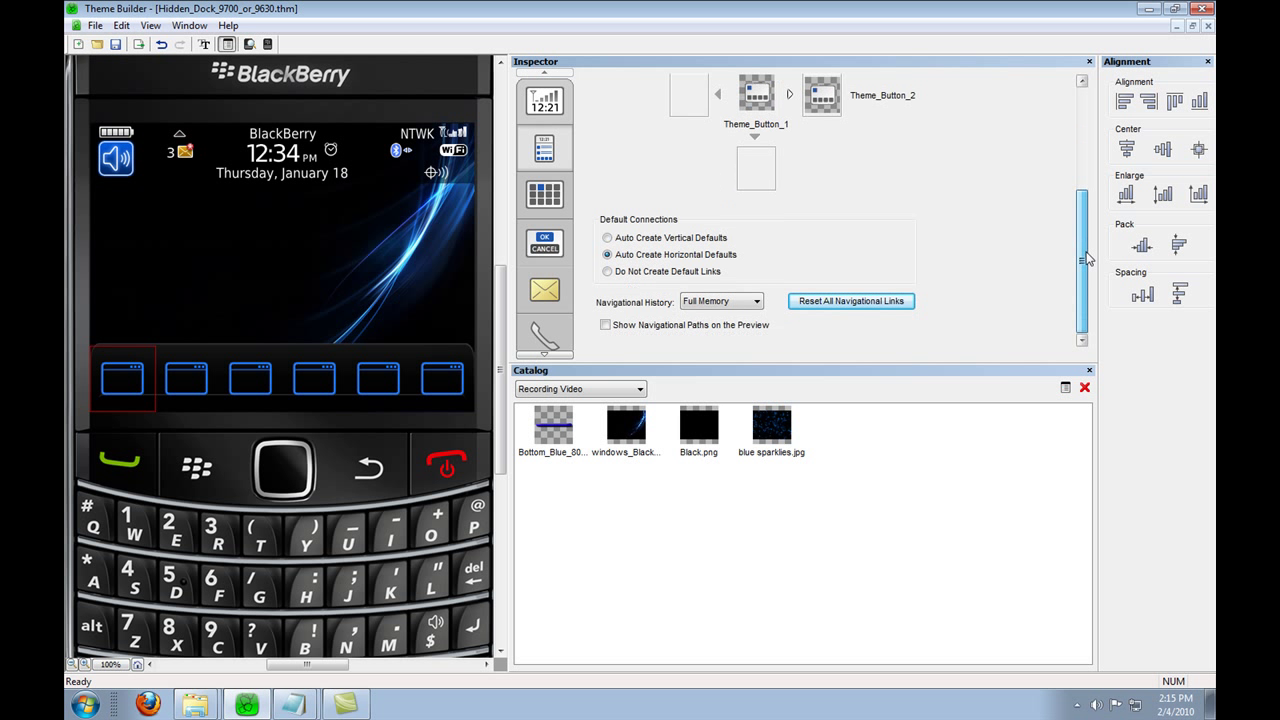
click(605, 325)
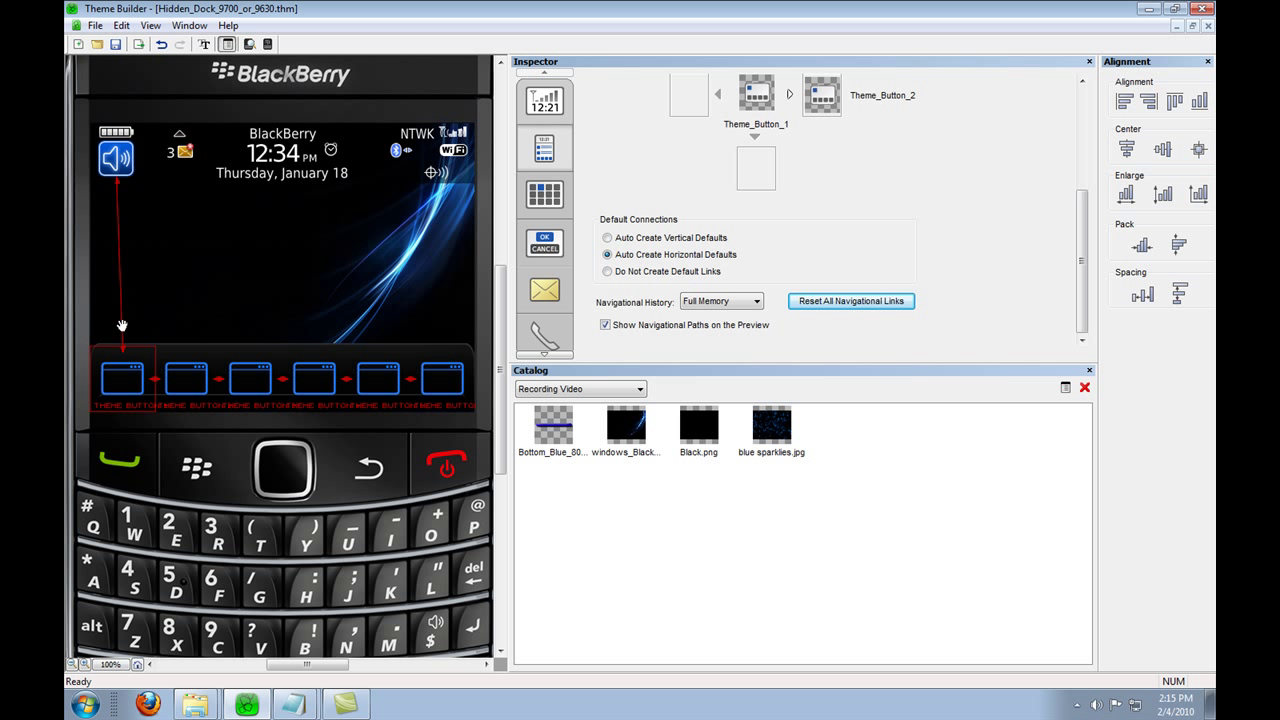
drag(1081, 278, 1062, 230)
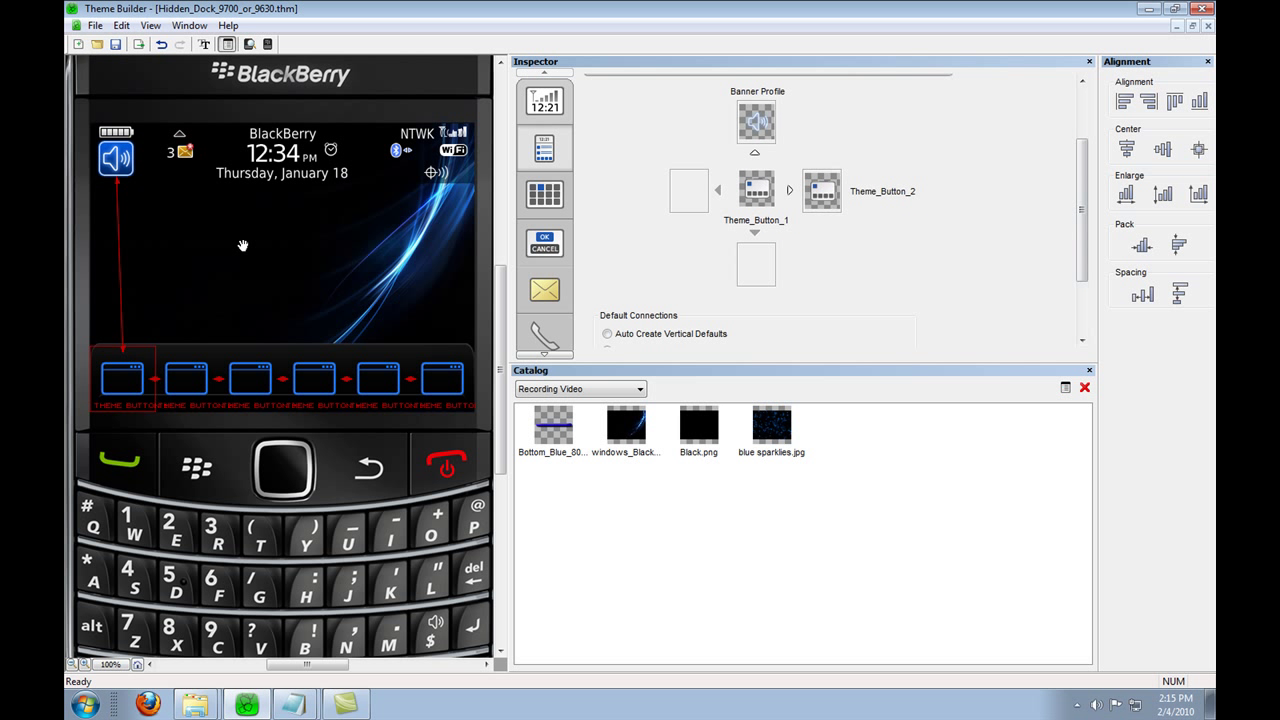